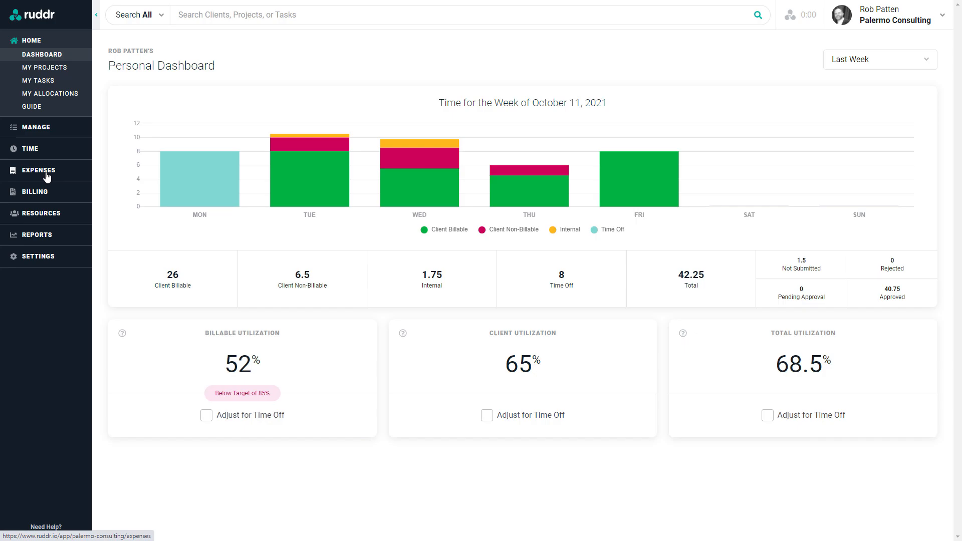
View the expense reports list and return to the personal dashboard.
click(46, 173)
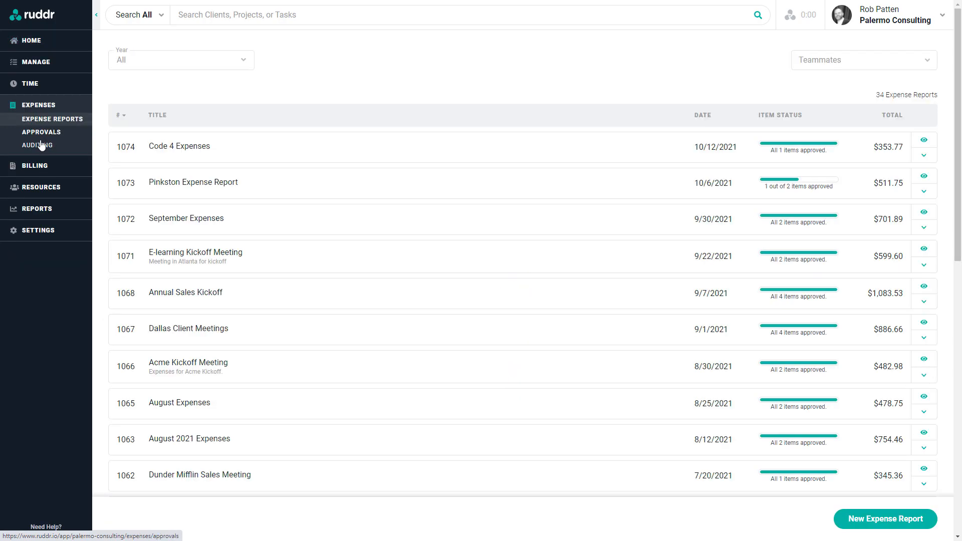
click(35, 44)
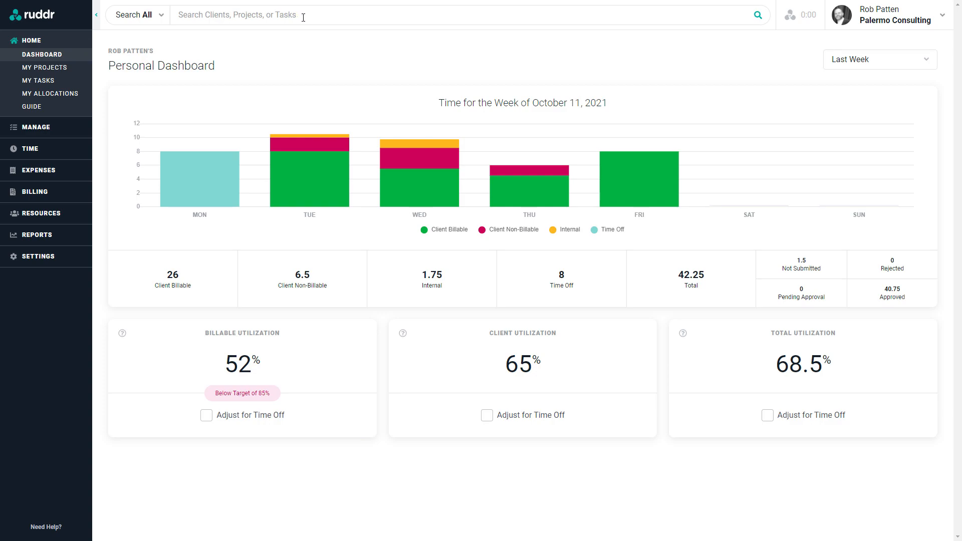
Search all records for "dunder", review the matching clients, projects and tasks, and clear the search.
click(309, 14)
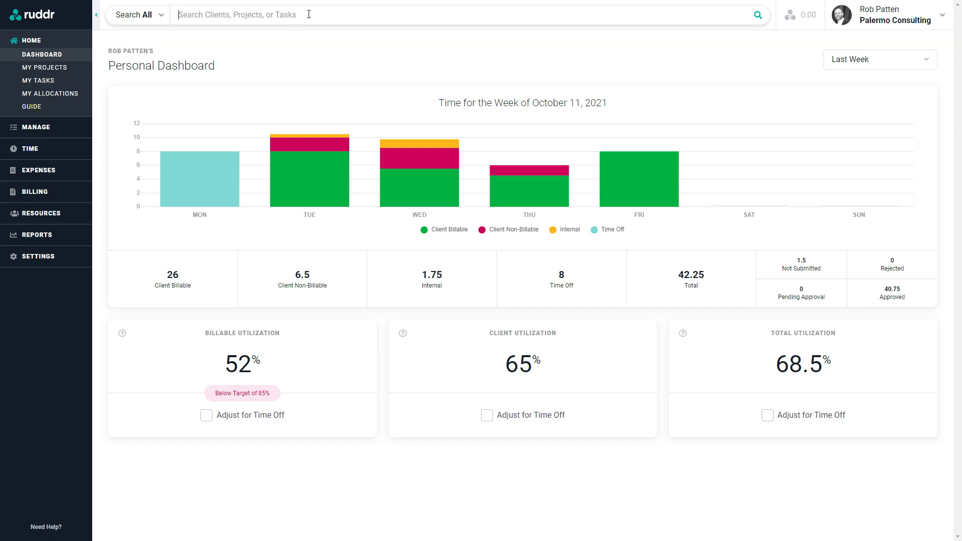
text(dunder)
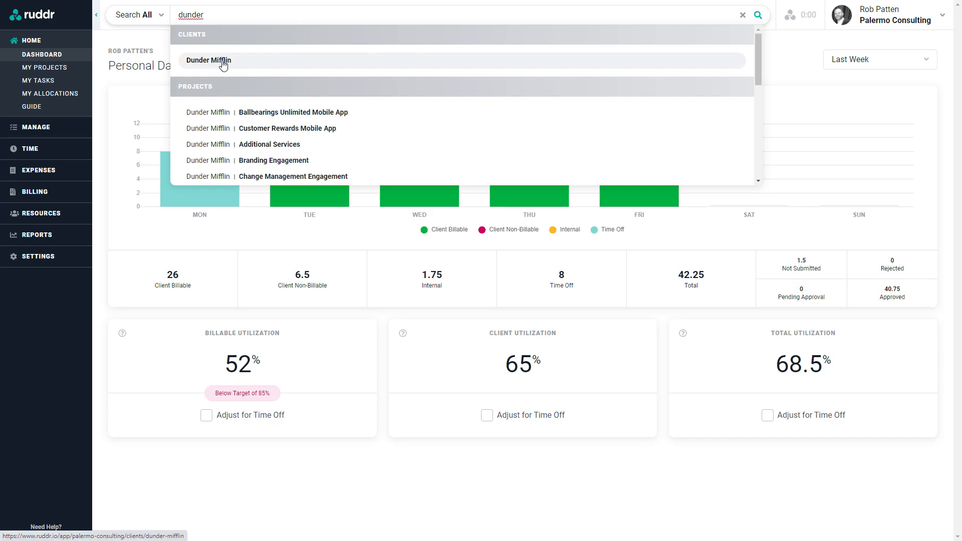
scroll(224, 65, down, 3)
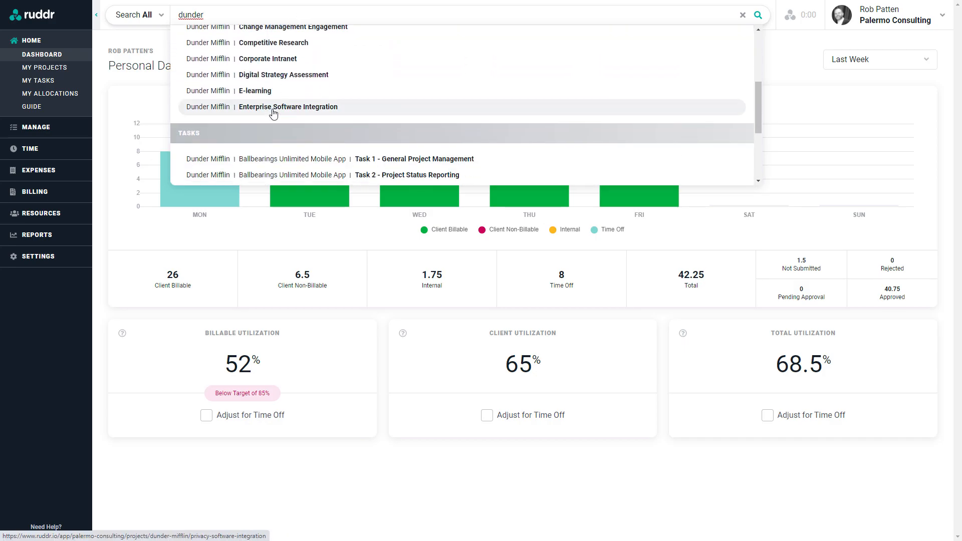
scroll(281, 110, down, 2)
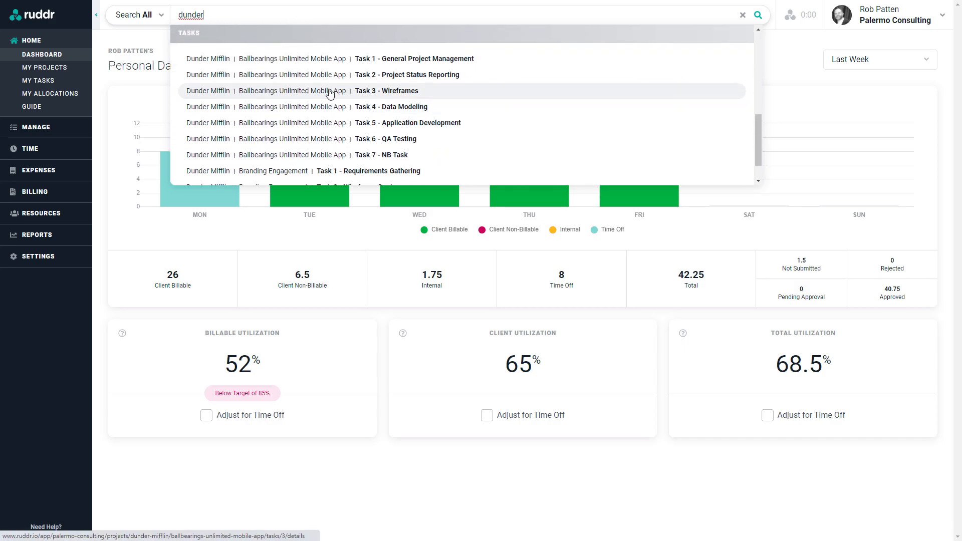
click(794, 61)
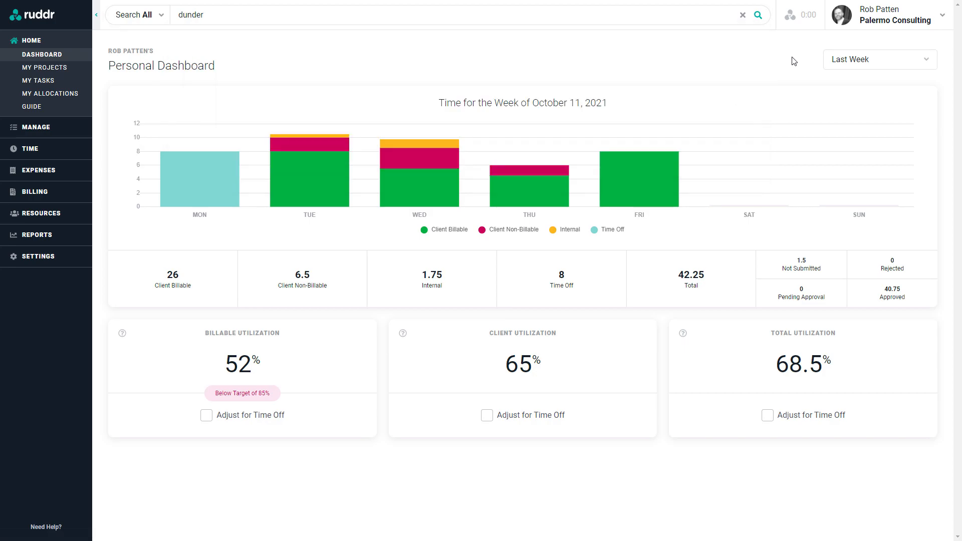
click(743, 15)
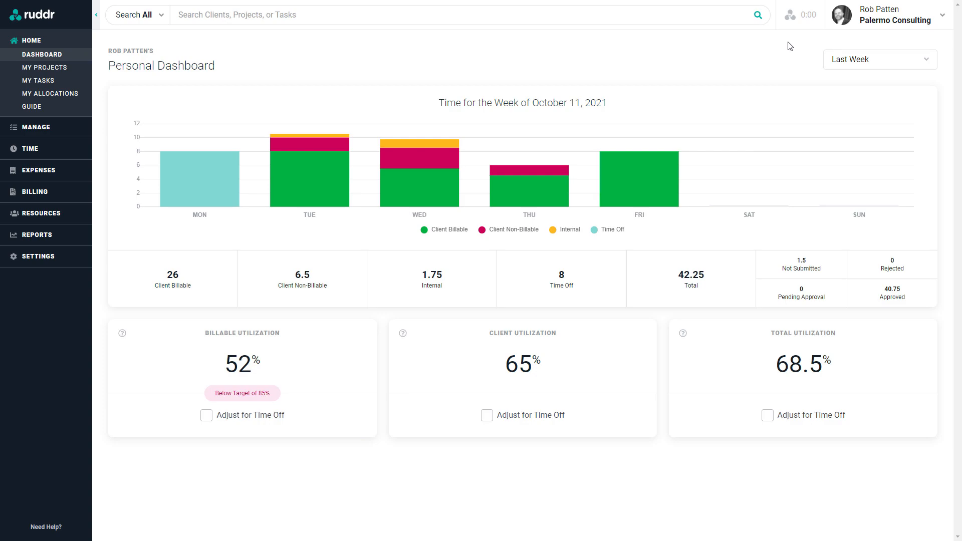
Open the quick time tracker and go back day by day to October 13, 2021.
click(800, 21)
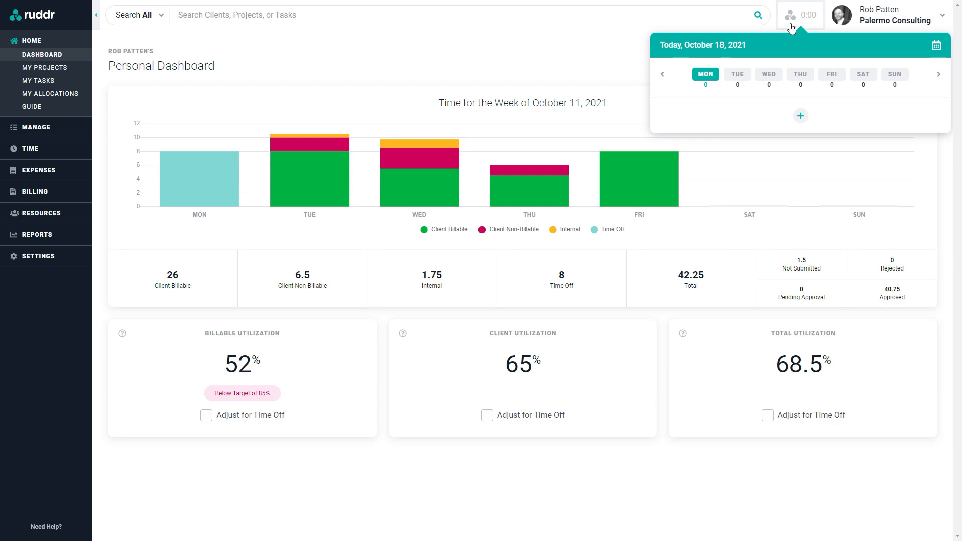
click(663, 75)
click(663, 77)
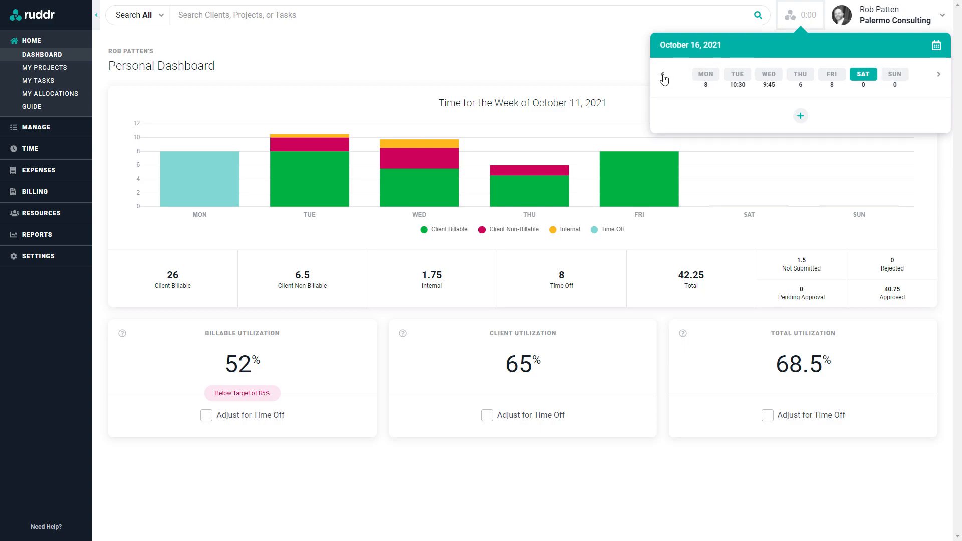
click(663, 76)
click(663, 77)
click(663, 77)
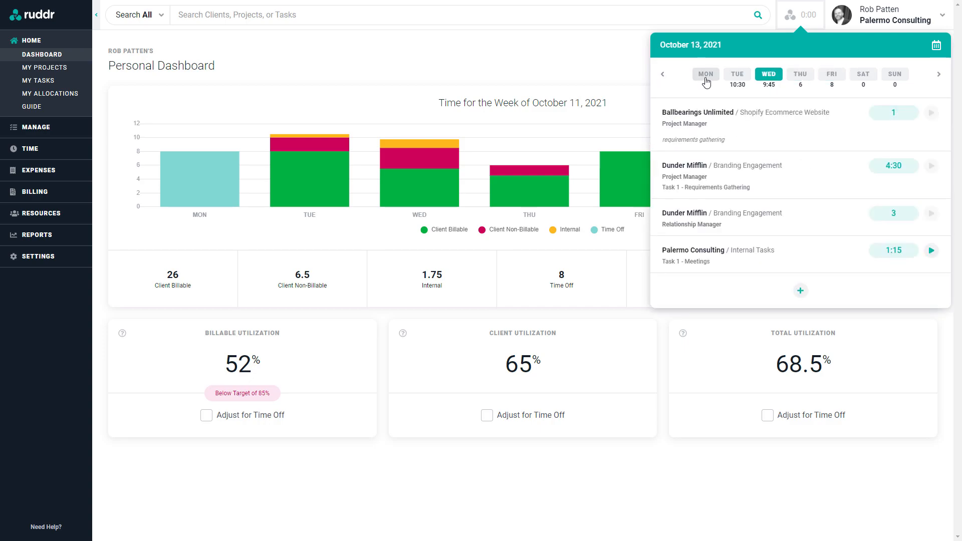
Pick October 6, 2021 in the time tracker's calendar, view the Ballbearings Unlimited / Strategy Engagement time entry, and close it without changes.
click(937, 47)
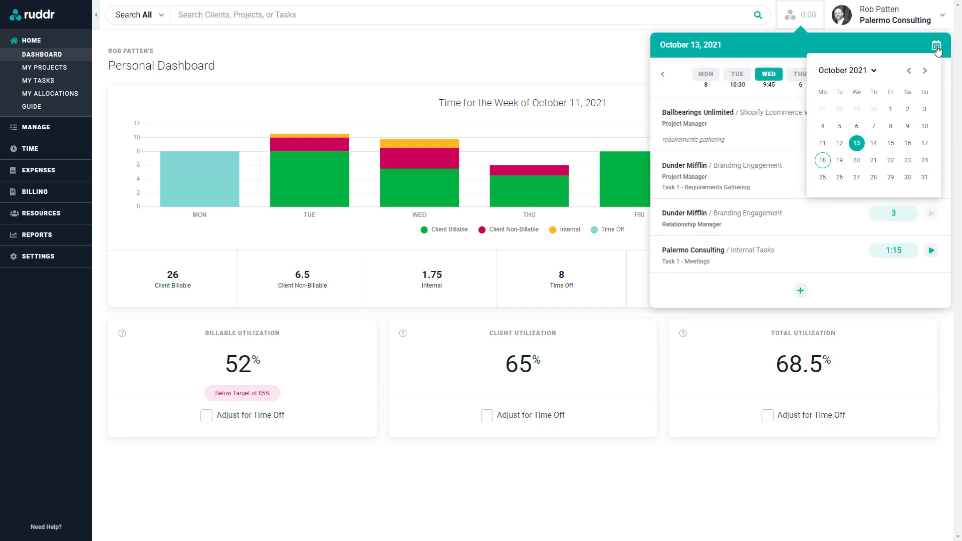
click(857, 126)
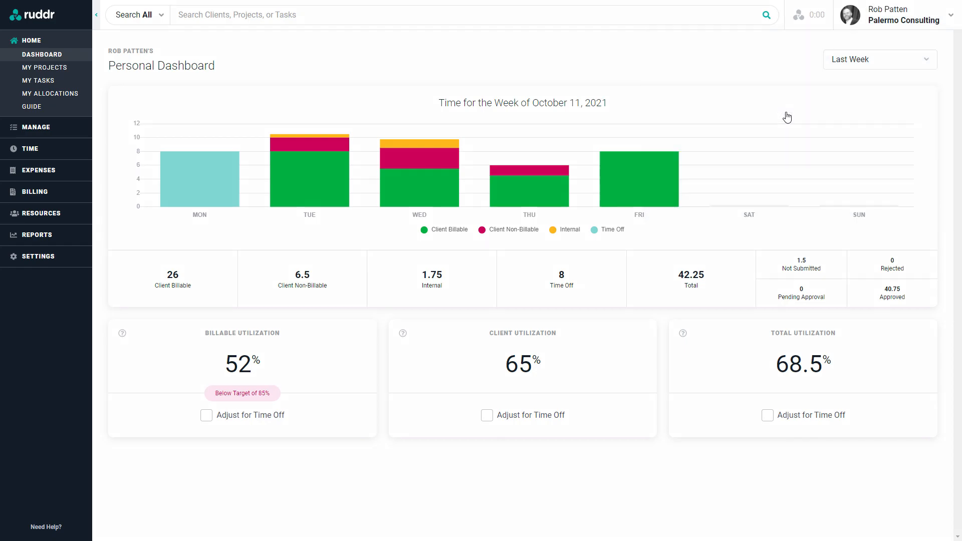
click(787, 117)
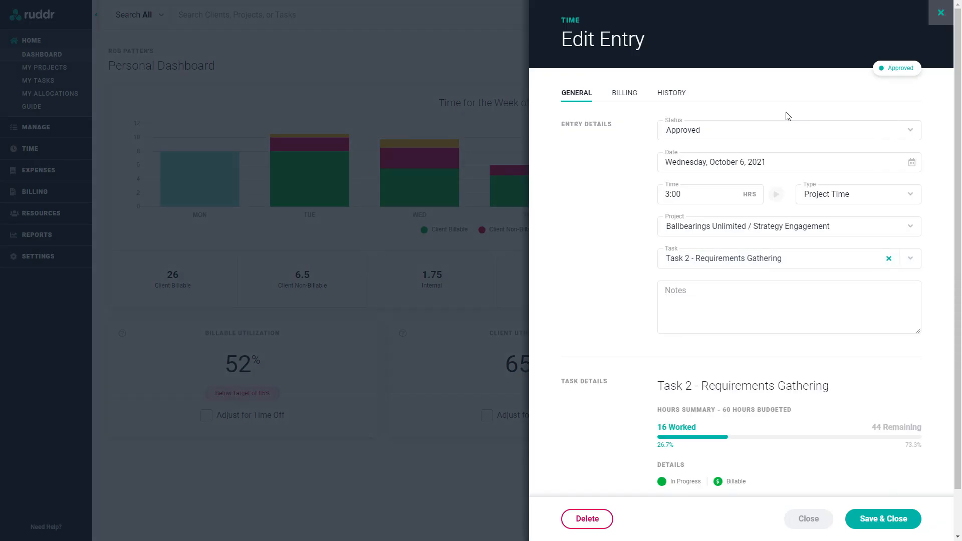
click(491, 55)
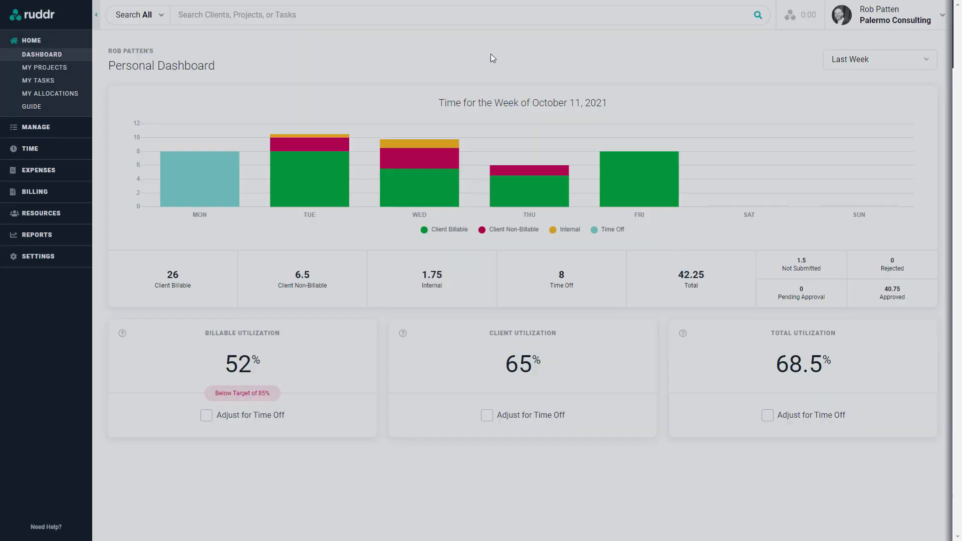
click(609, 57)
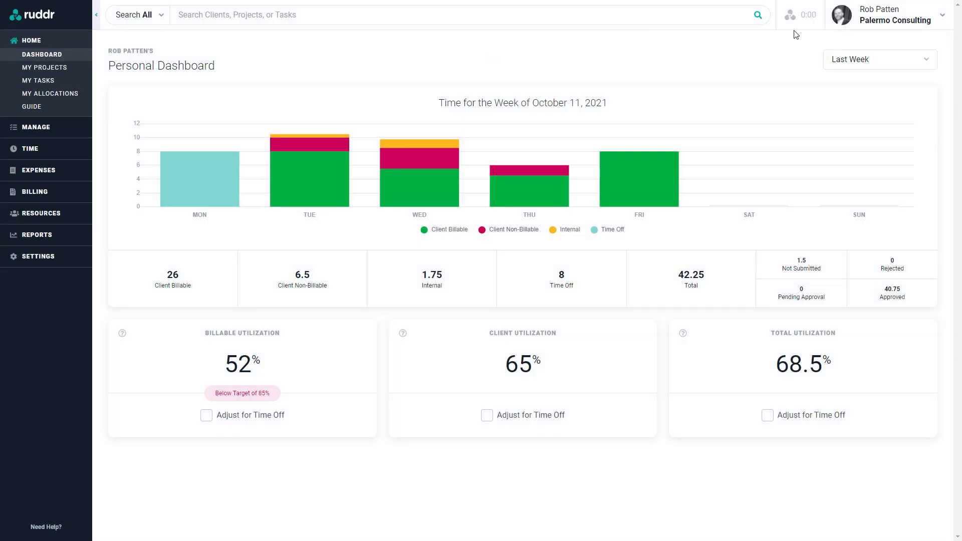
View the account's workspace, profile, support and logout options, and close them again.
click(945, 20)
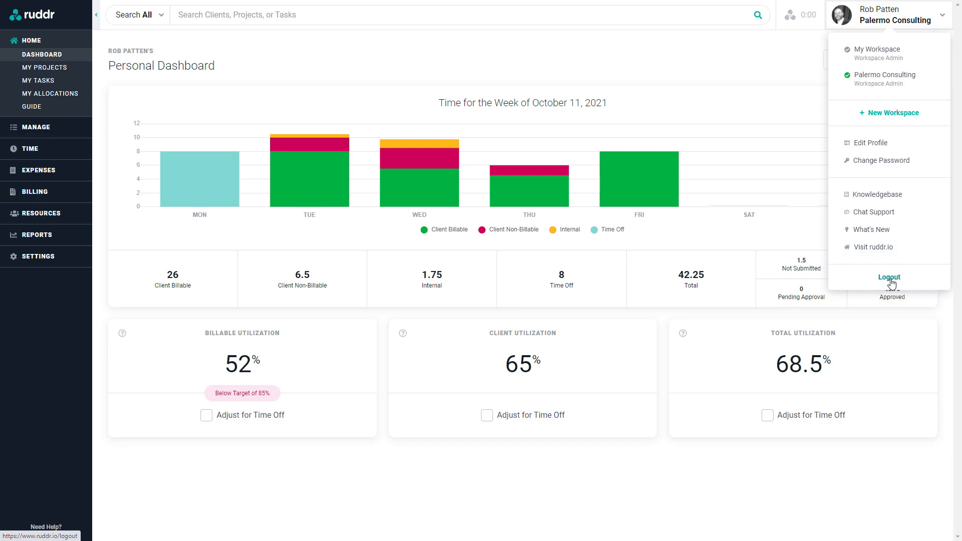
click(771, 61)
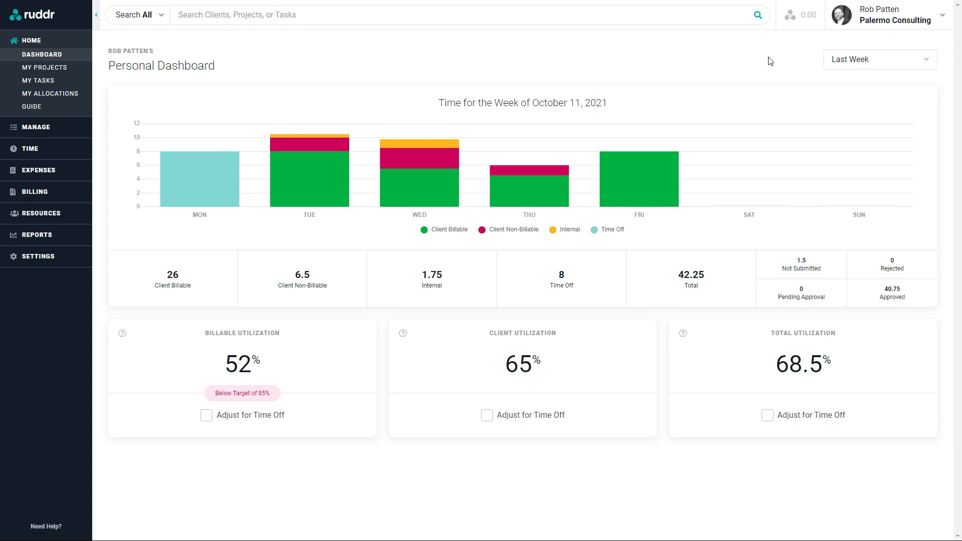
Show the personal dashboard for This Month to Date, Last Month and finally Last Year.
click(927, 63)
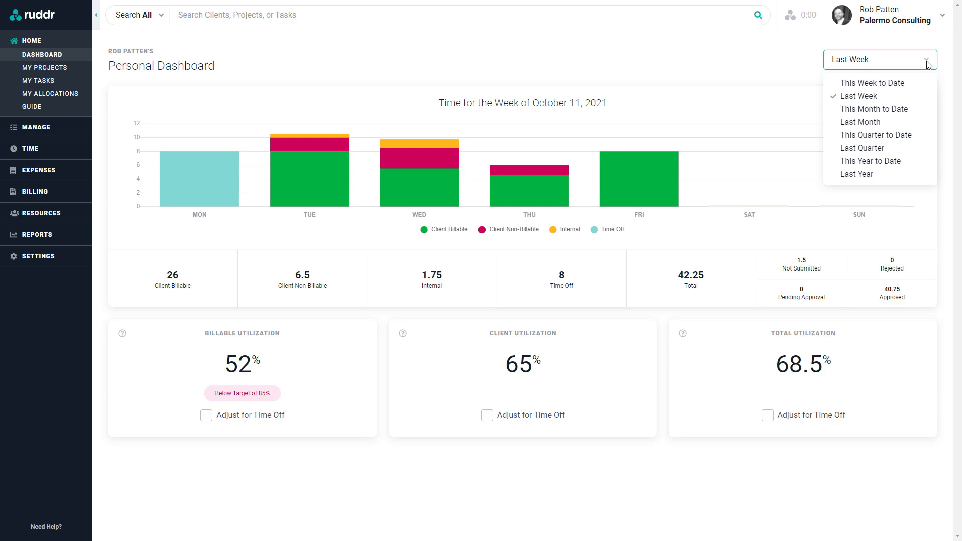
click(873, 110)
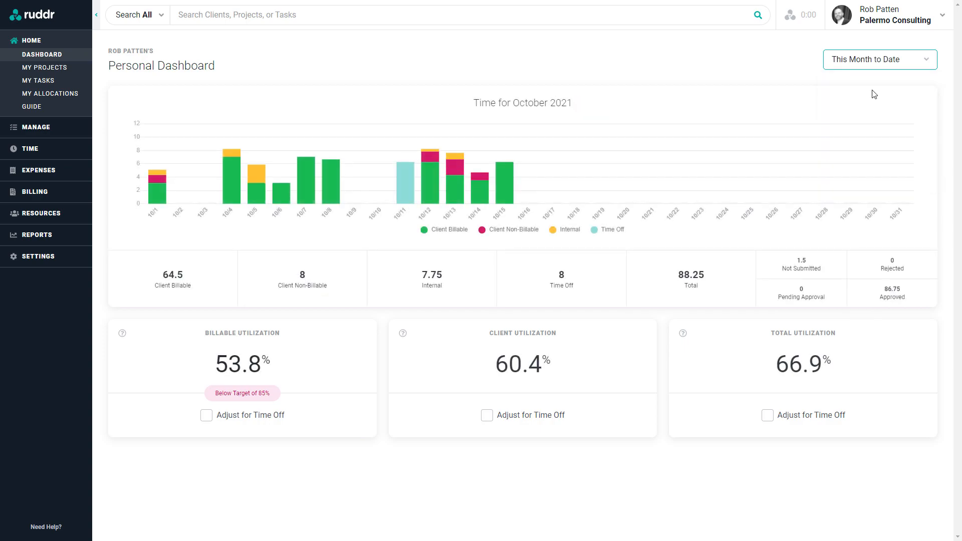
click(870, 66)
click(867, 124)
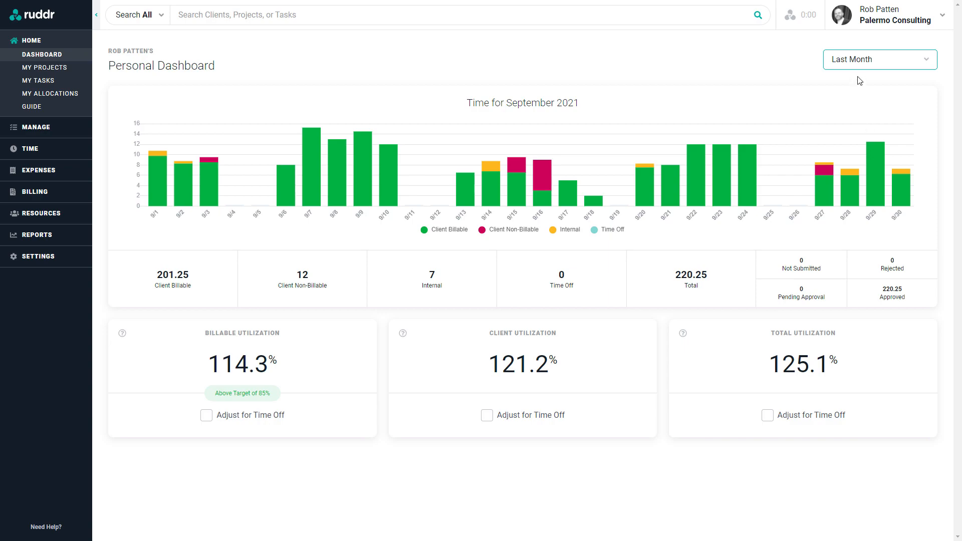
click(865, 65)
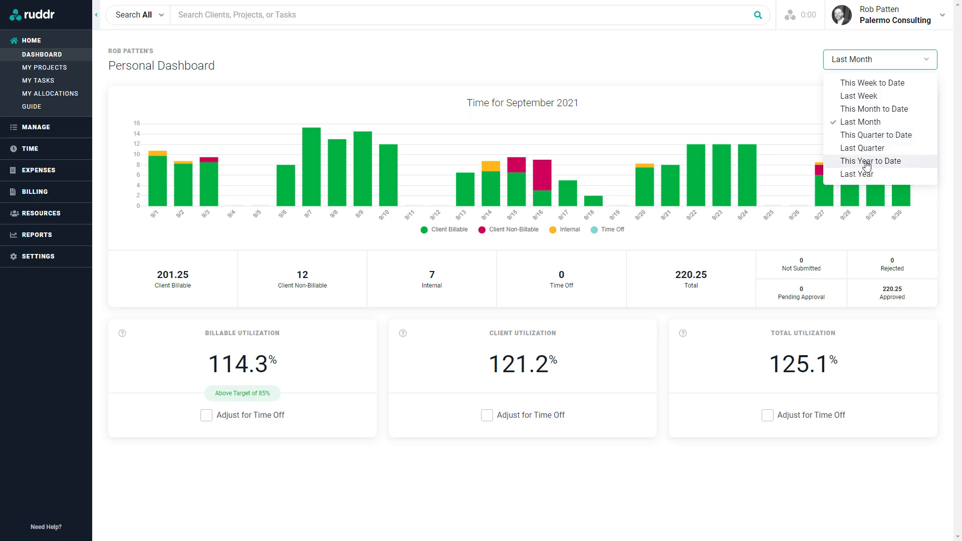
click(858, 174)
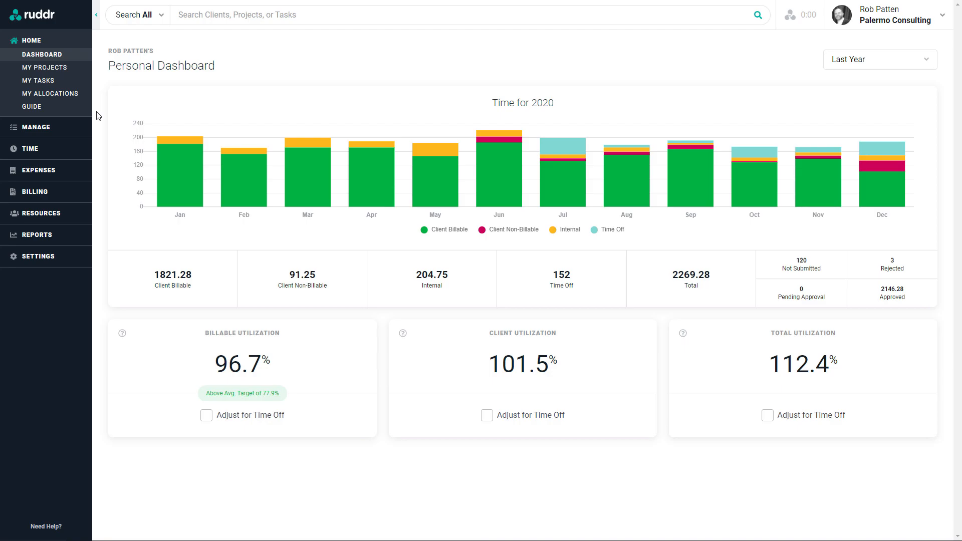
View the projects list, the daily time entries, the expense reports and the ready-to-bill overview in turn.
click(36, 126)
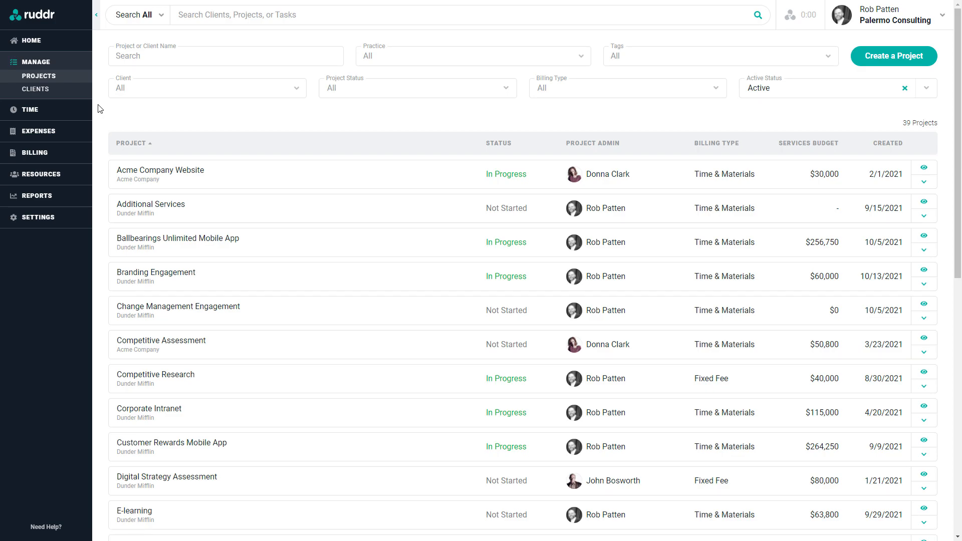
click(31, 109)
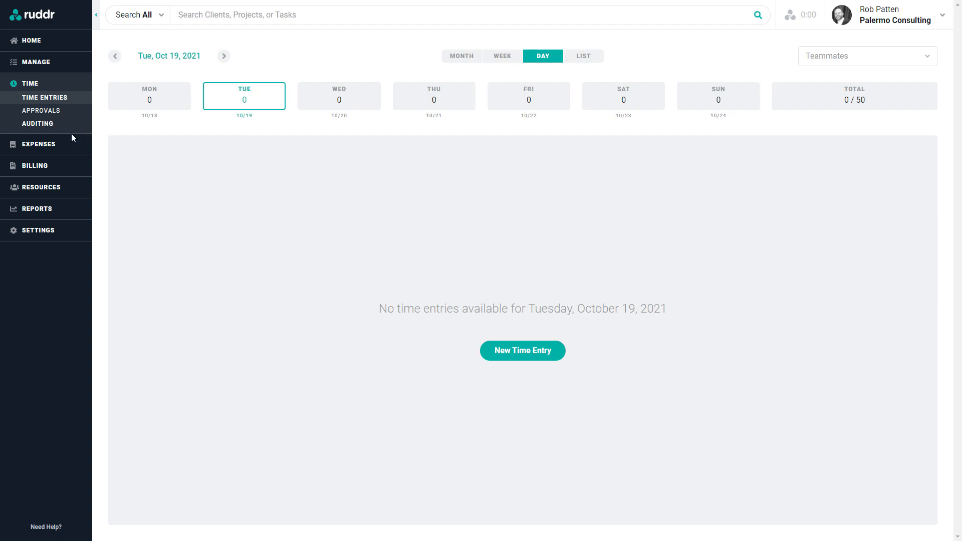
click(46, 147)
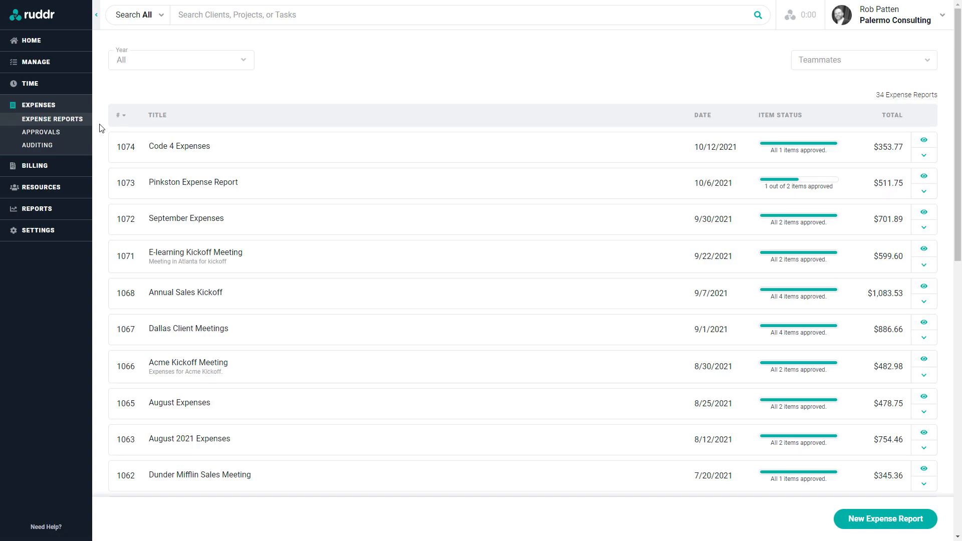
click(35, 167)
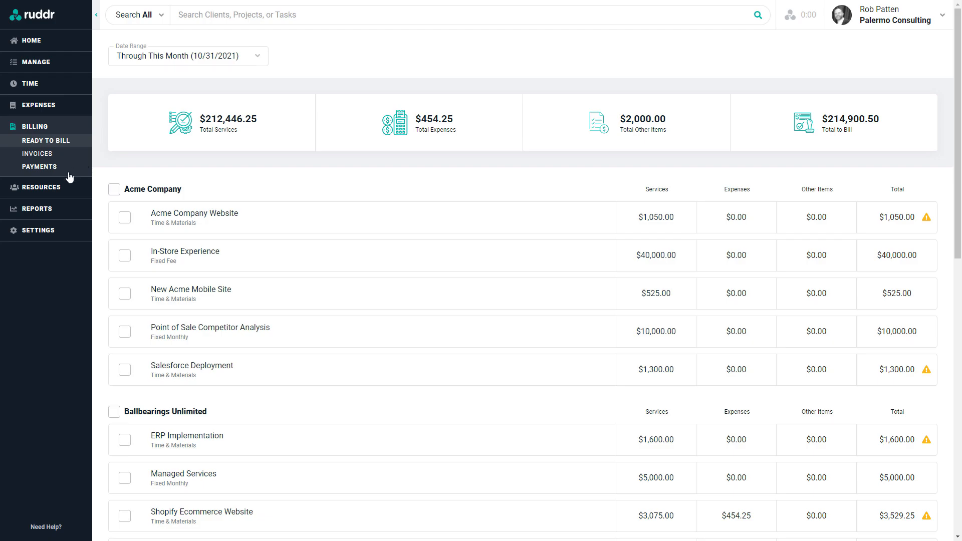
View the resource allocations by member and by project, followed by the time reports and workspace settings.
click(45, 187)
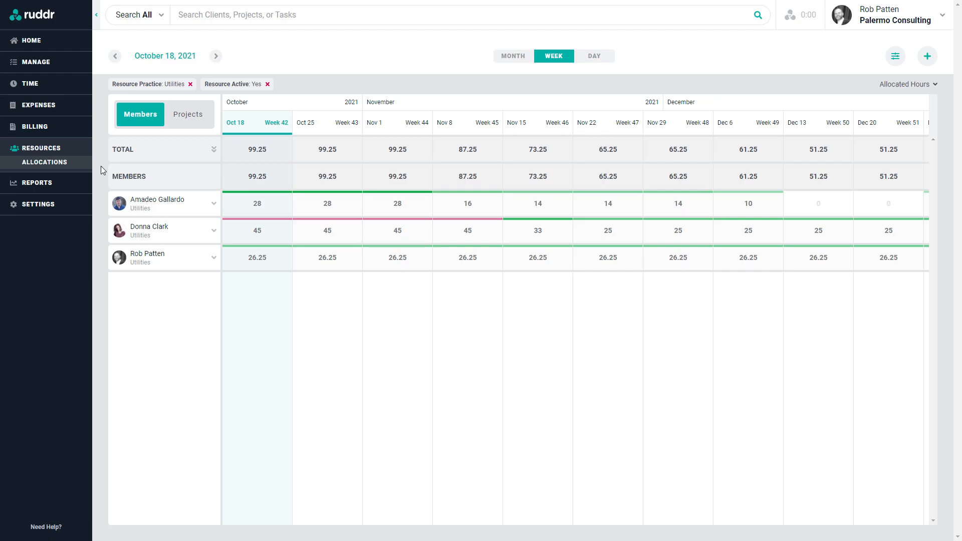
click(190, 115)
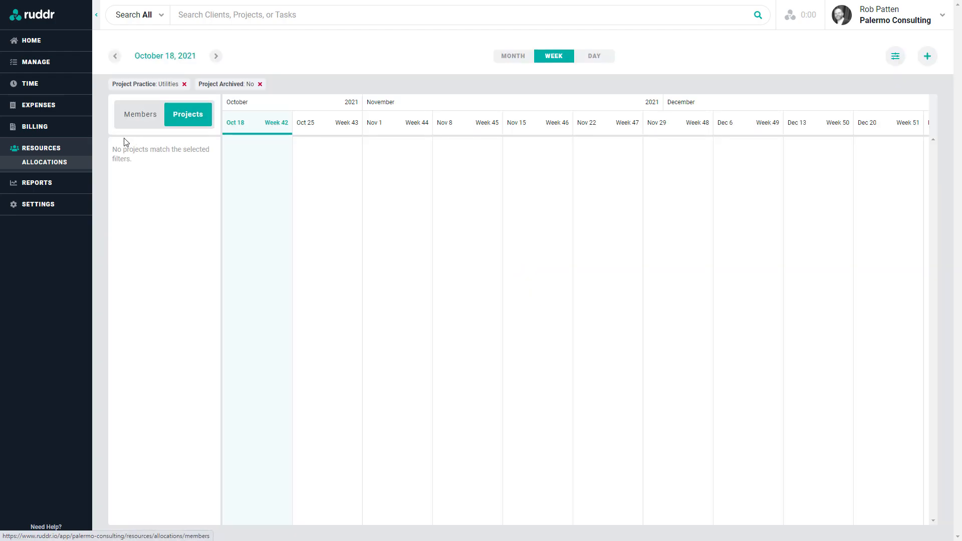
click(42, 186)
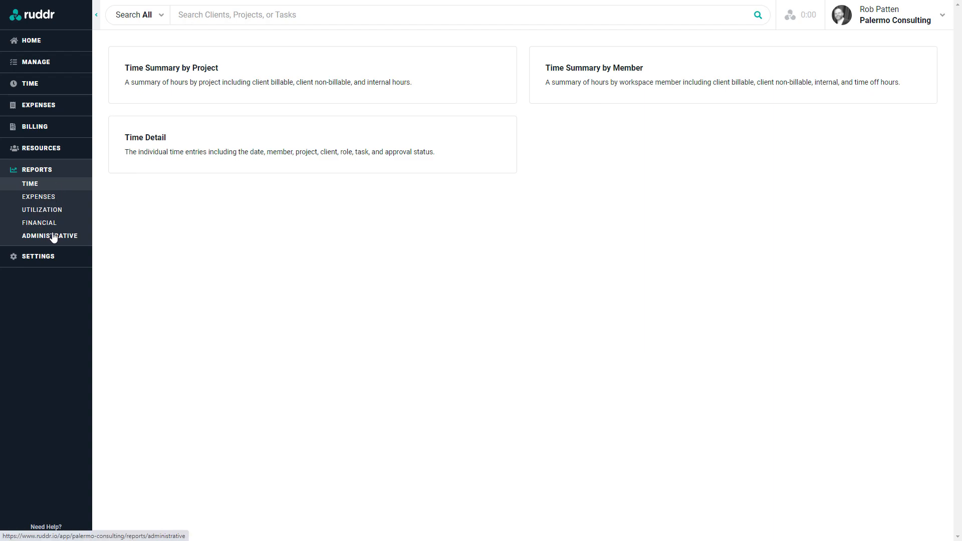
click(37, 258)
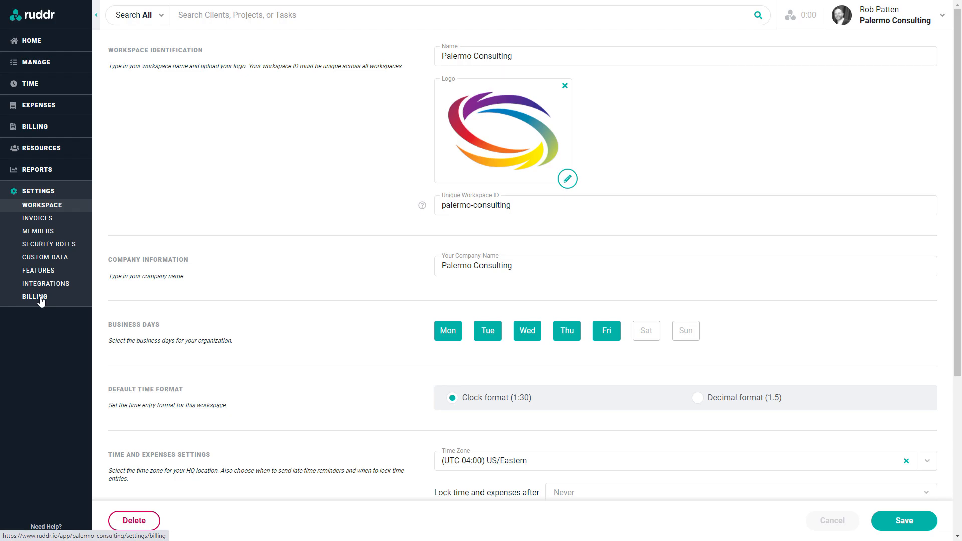
Show the time entries in the day, week, month and list views in turn.
click(30, 85)
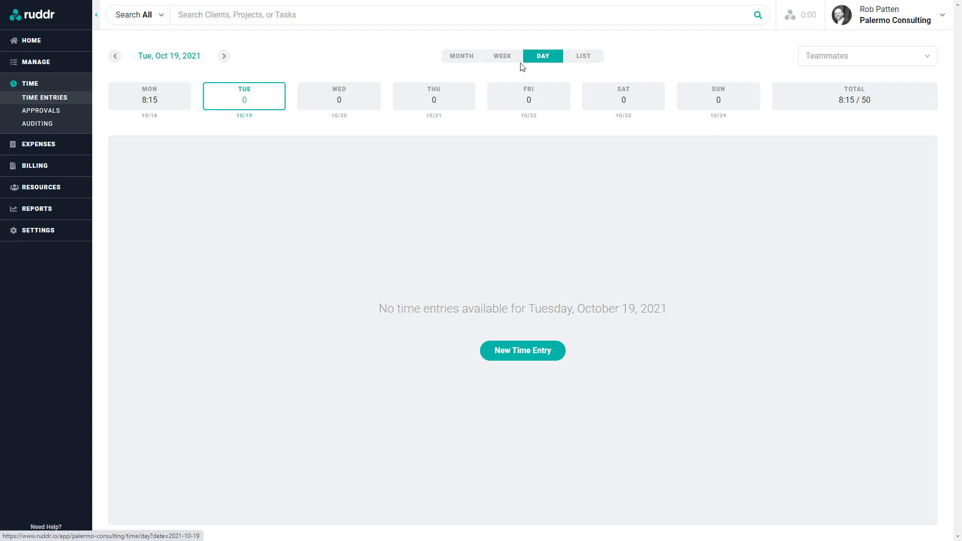
click(502, 62)
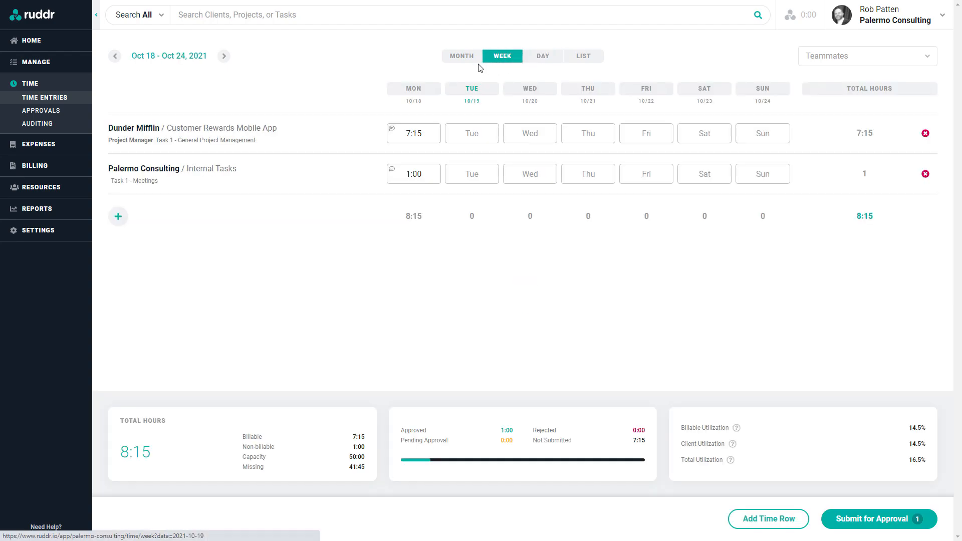
click(461, 60)
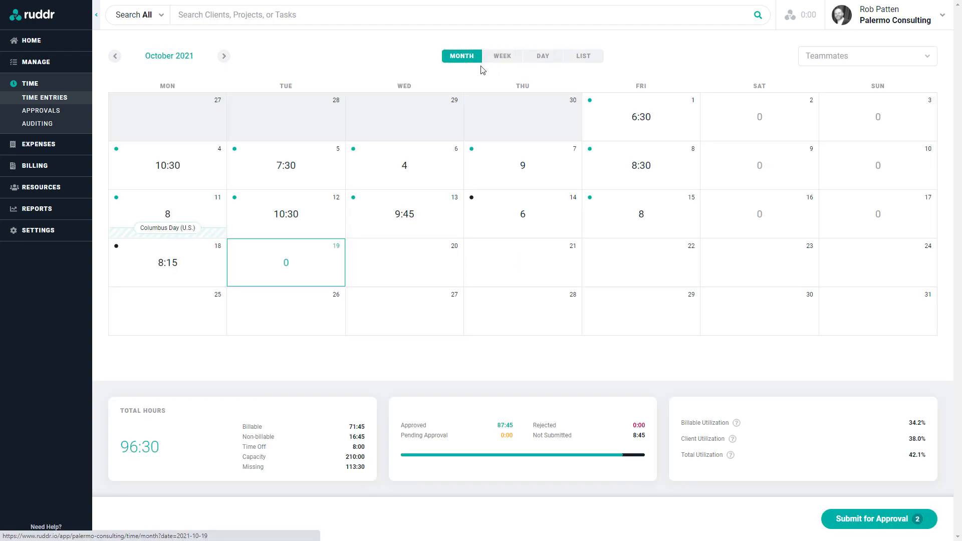
click(584, 58)
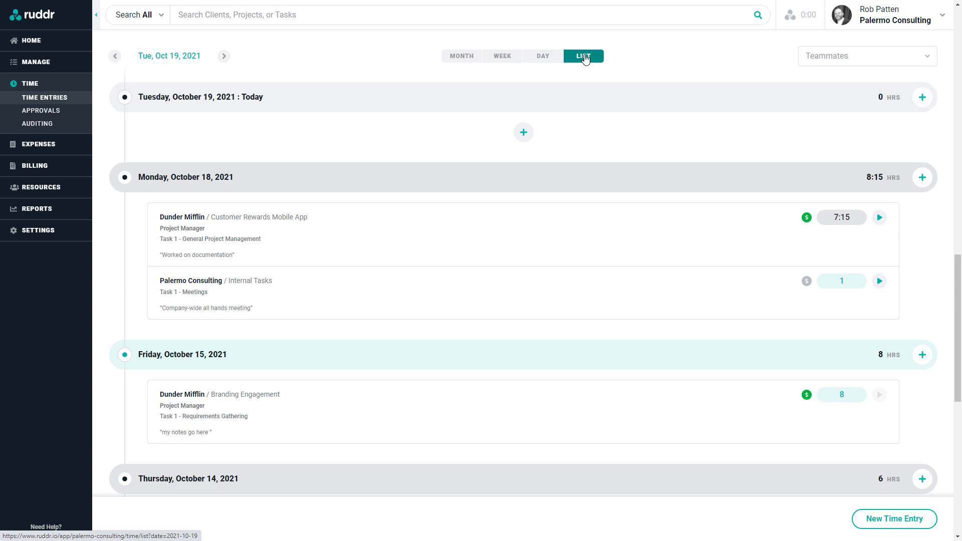
Start a new time entry for Tuesday, October 19, 2021 with 2.5 hours of Project Time.
click(543, 57)
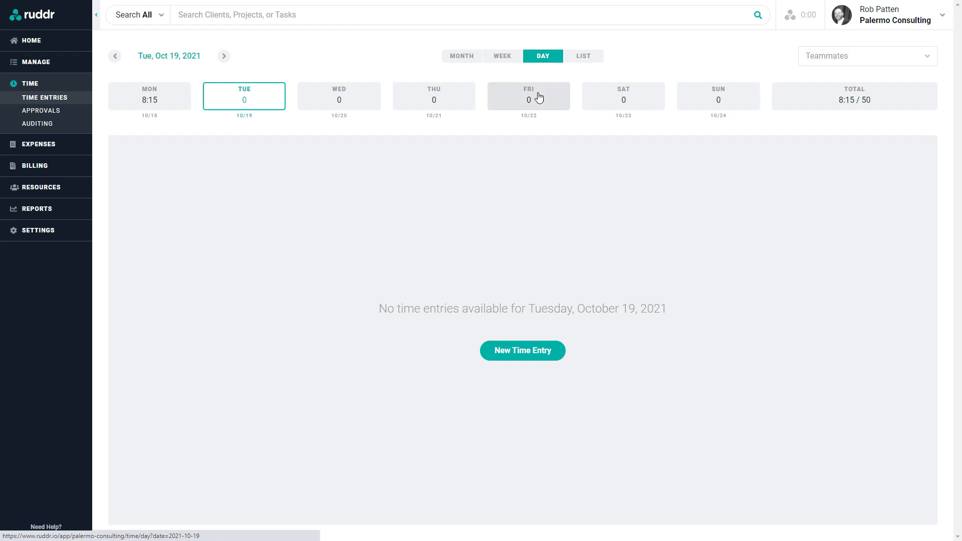
click(517, 354)
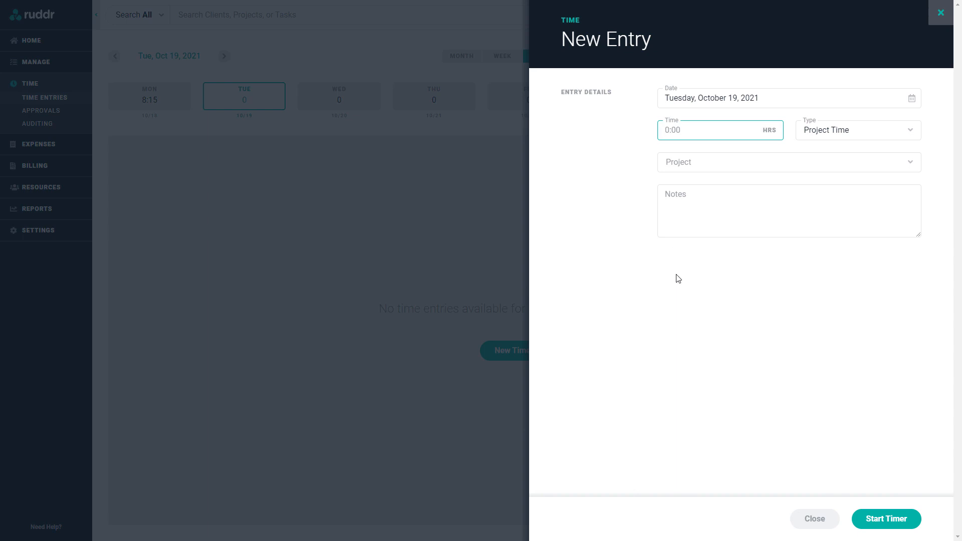
text(2.5)
key(Tab)
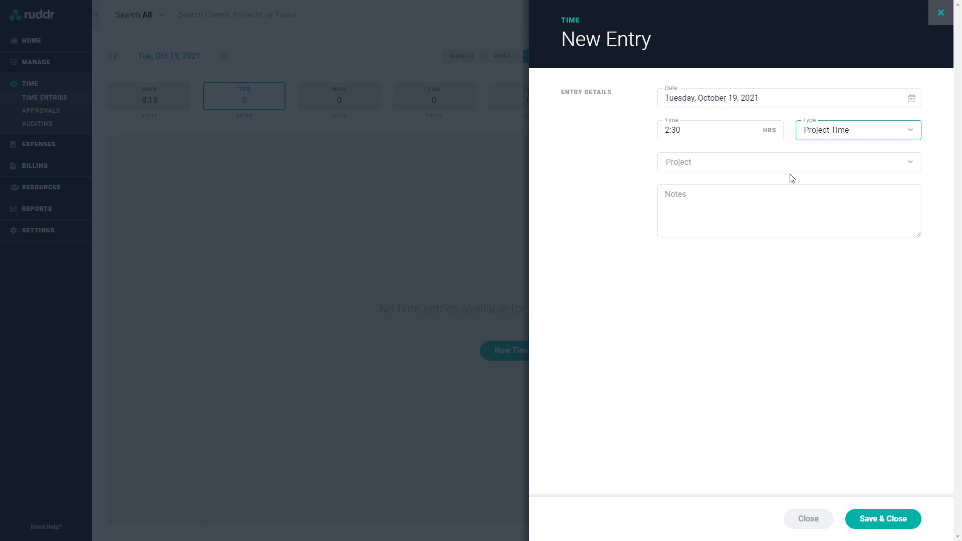
click(858, 135)
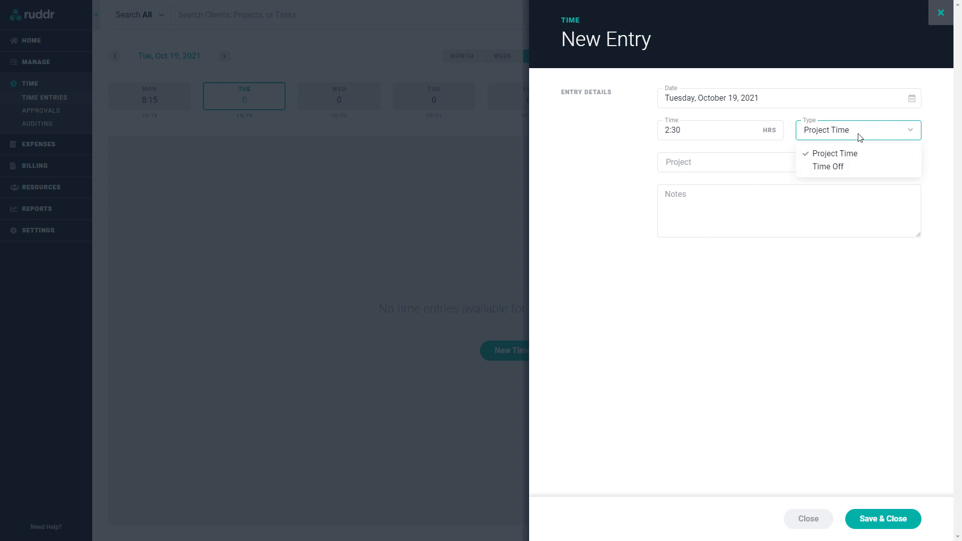
click(836, 155)
Assign the entry to Dunder Mifflin's Customer Rewards Mobile App, role Project Manager, Task 1 - General Project Management.
click(719, 165)
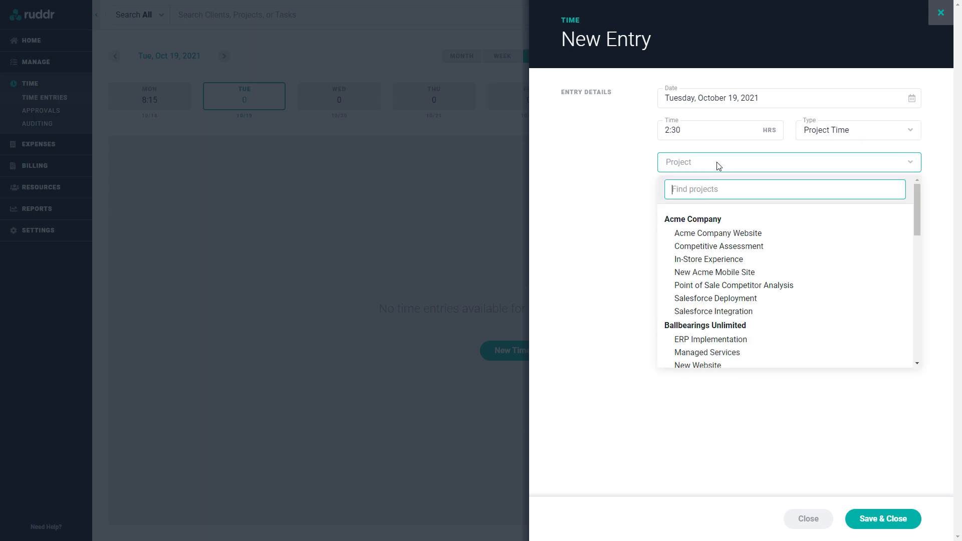
scroll(749, 278, down, 10)
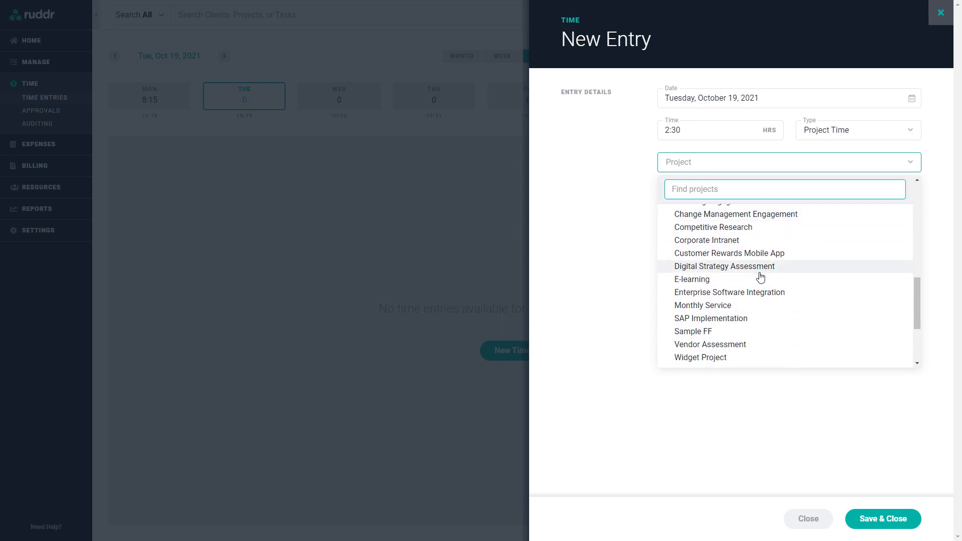
click(752, 254)
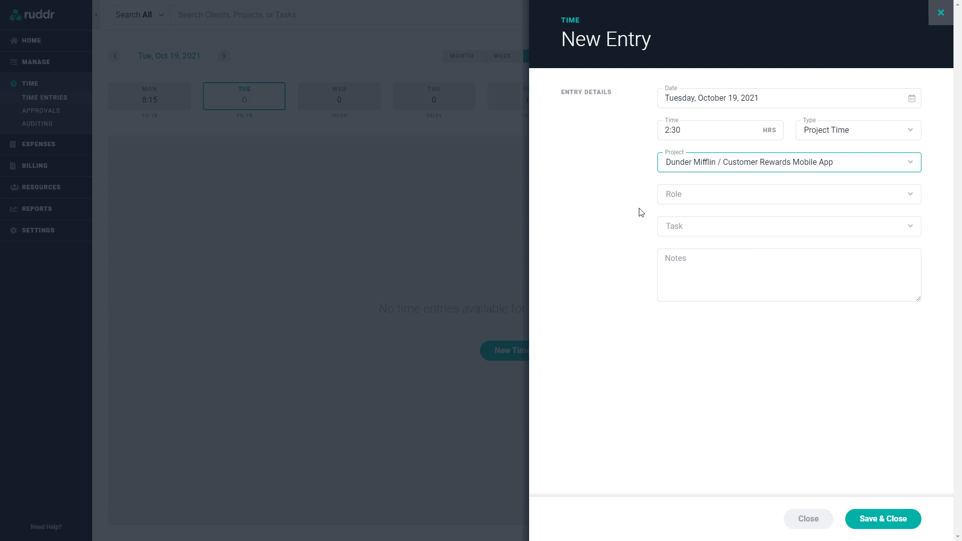
click(735, 197)
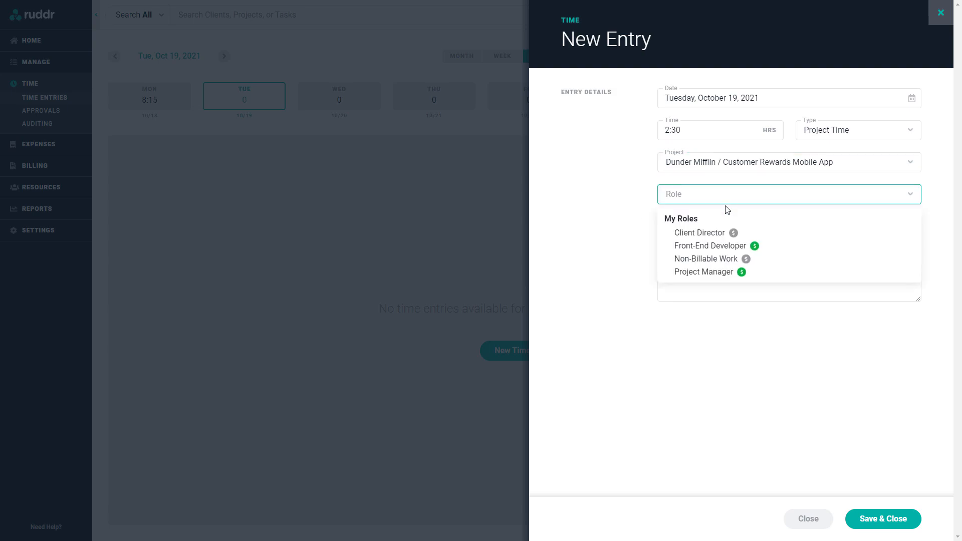
click(719, 273)
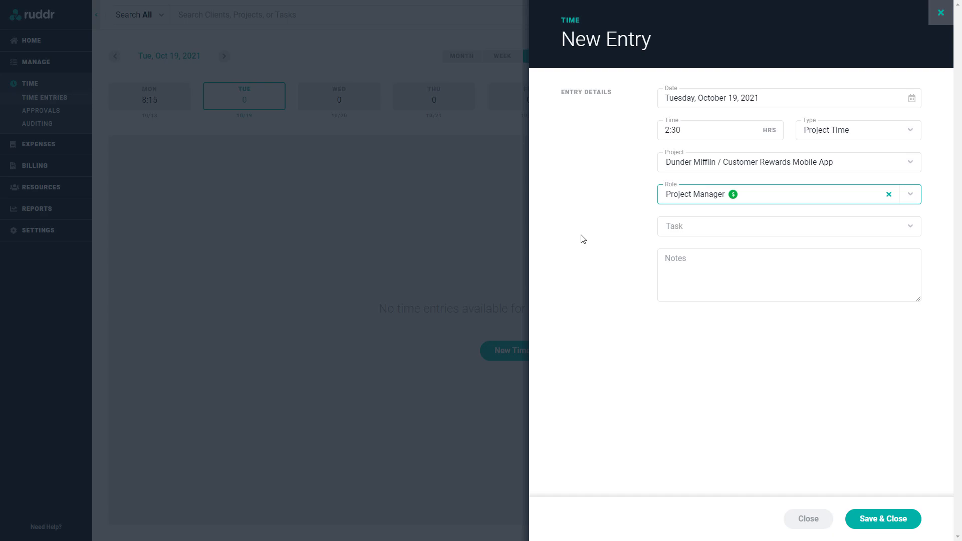
click(714, 229)
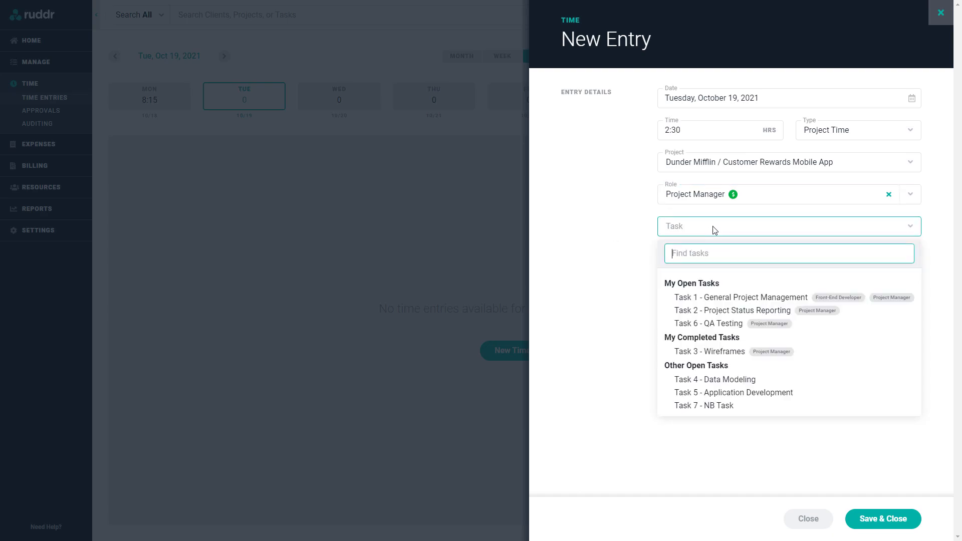
click(733, 298)
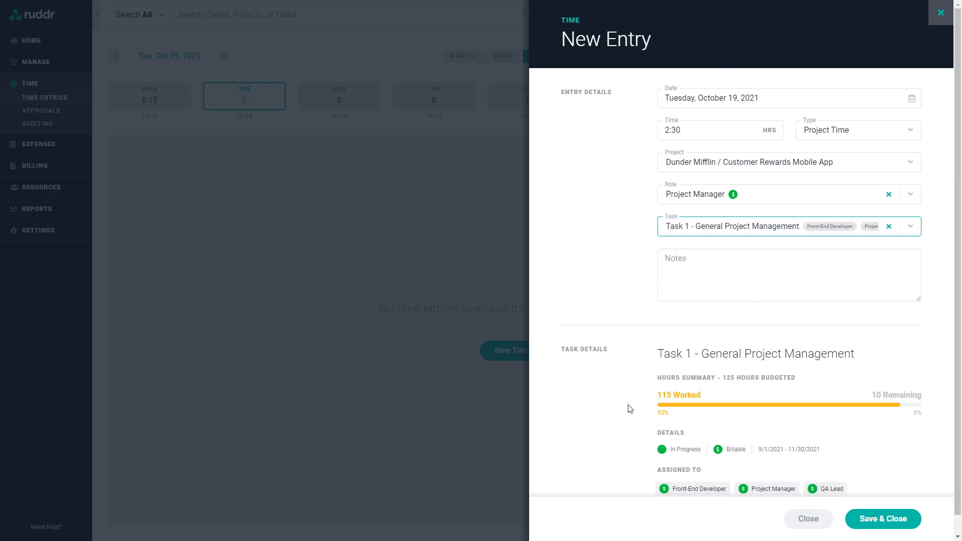
Review the task details, add the note "Worked on project plan" and save the time entry.
scroll(598, 414, down, 1)
scroll(598, 414, down, 1)
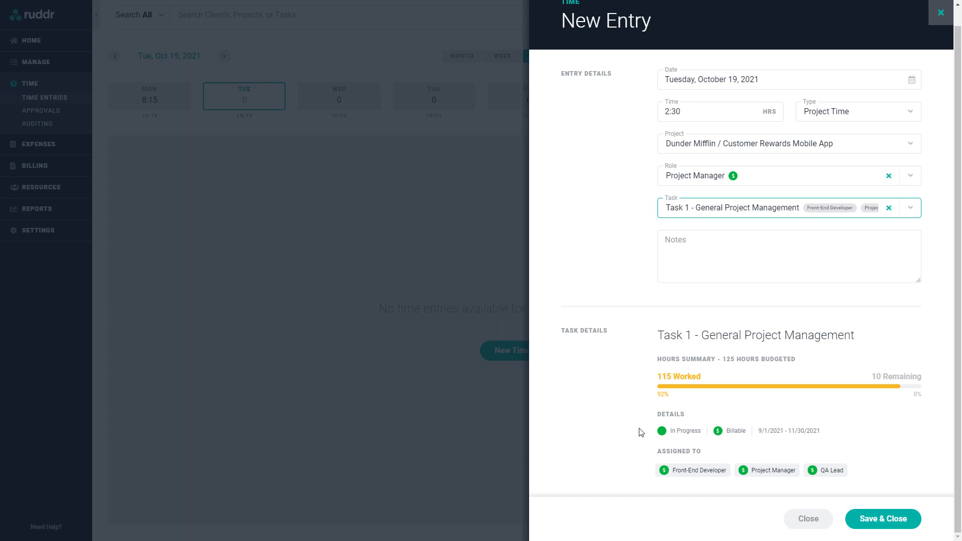
click(696, 242)
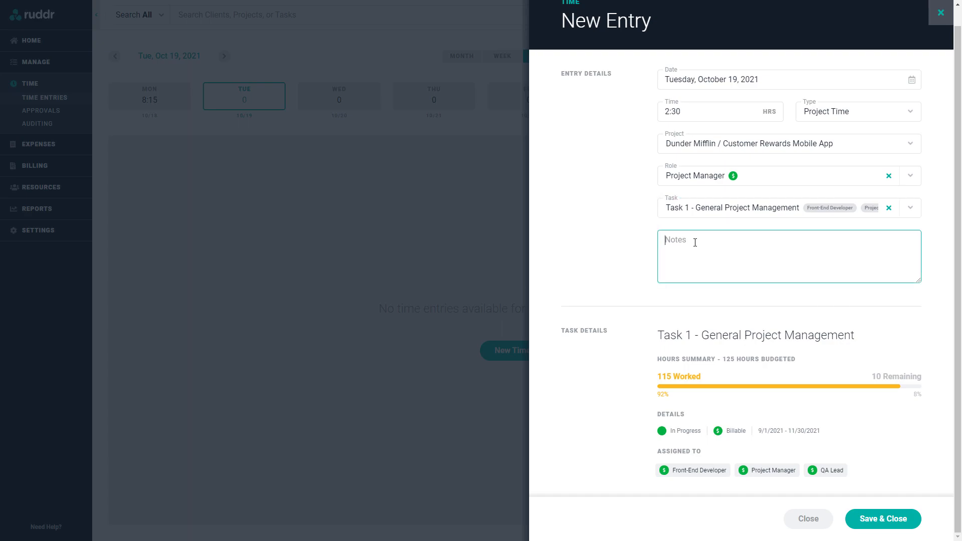
text(Worked on project plan)
click(871, 524)
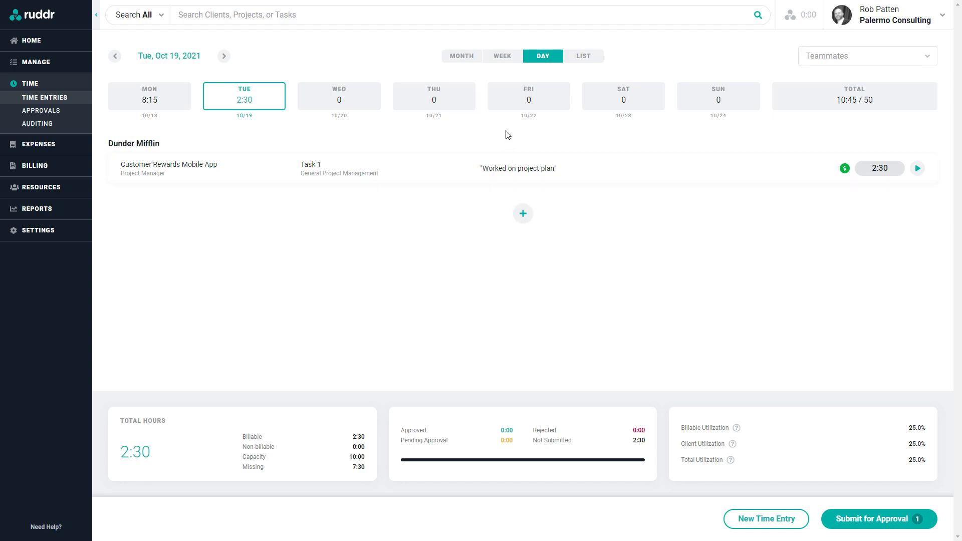
Start a Project Time row in the weekly timesheet for Ballbearings Unlimited's Shopify Ecommerce Website project.
click(503, 52)
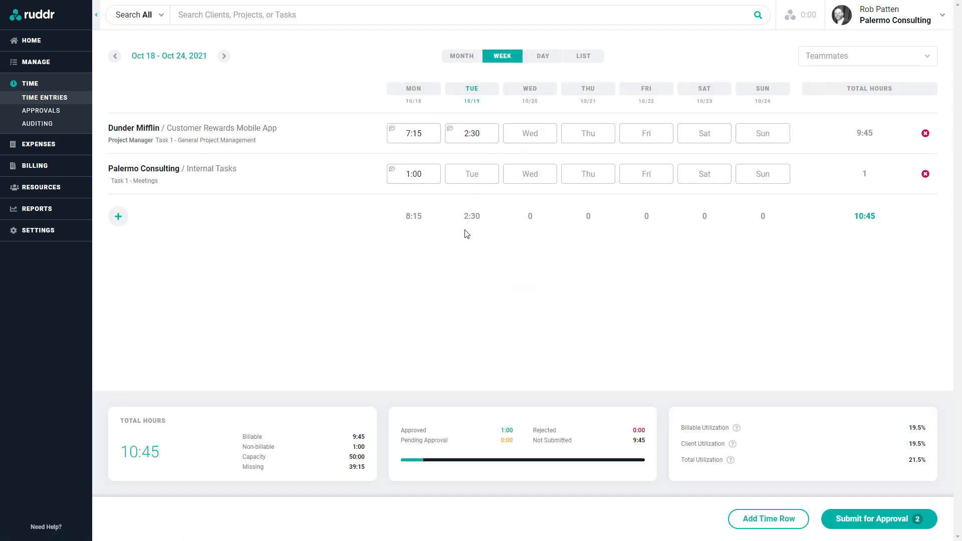
click(119, 219)
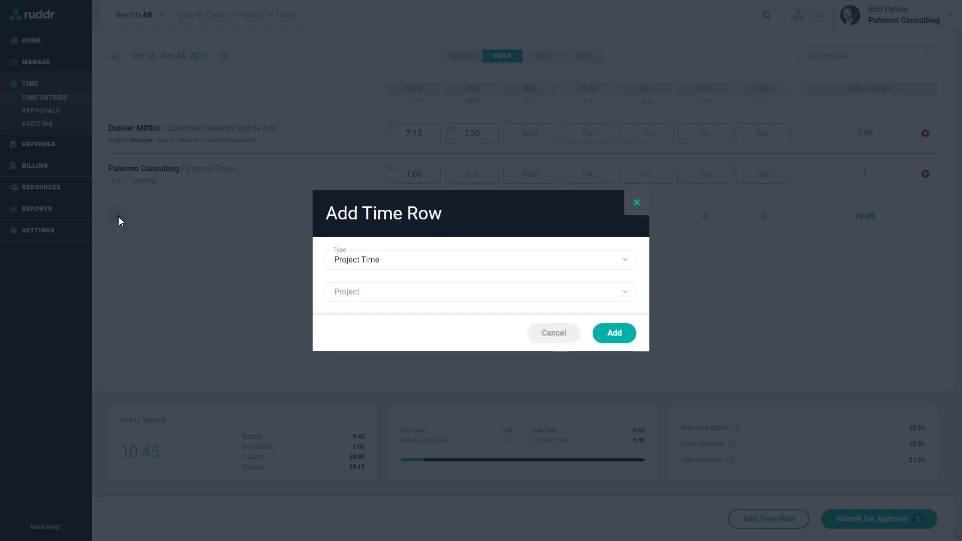
click(447, 264)
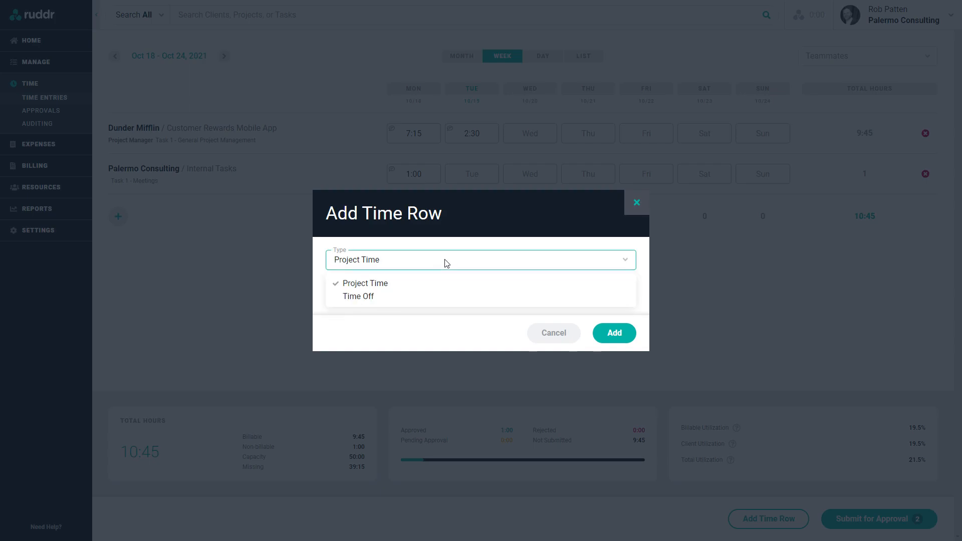
click(415, 289)
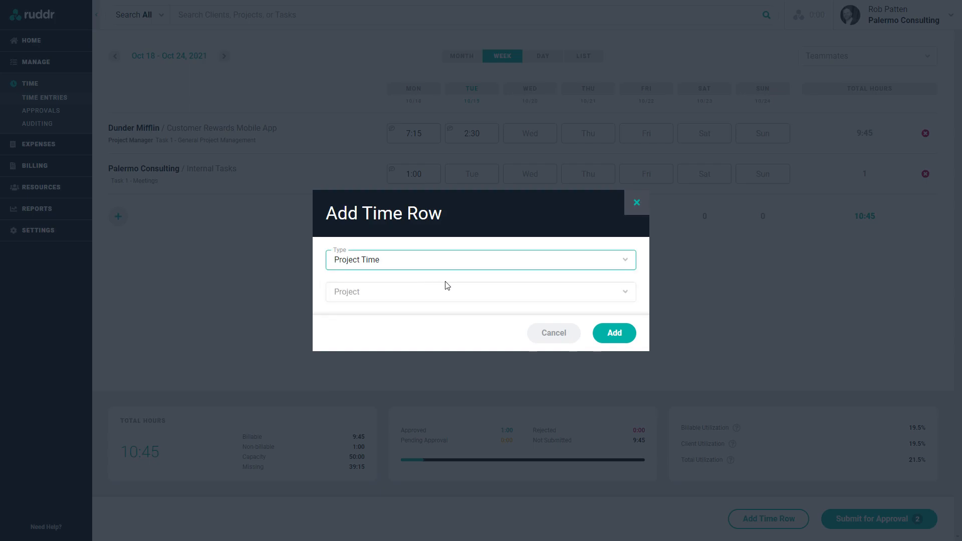
click(475, 294)
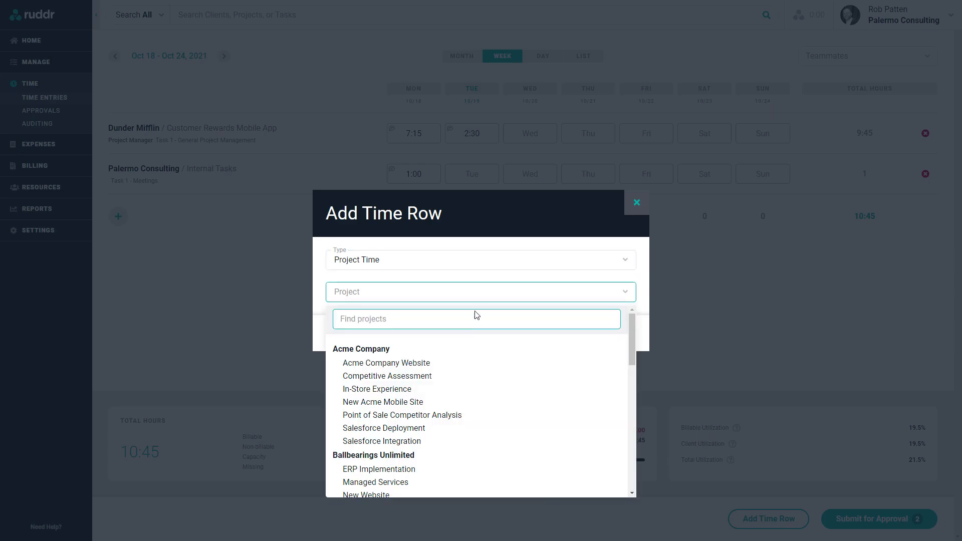
scroll(501, 419, down, 2)
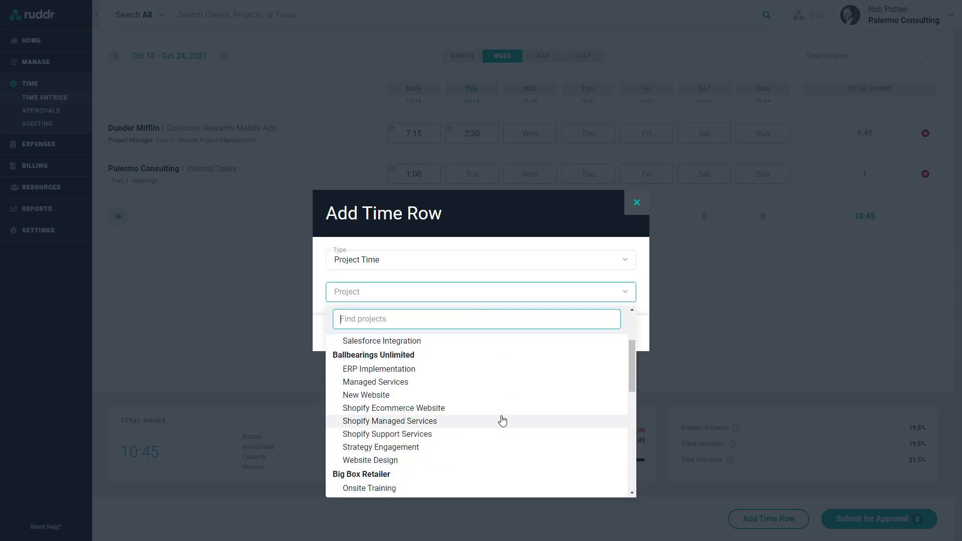
click(434, 408)
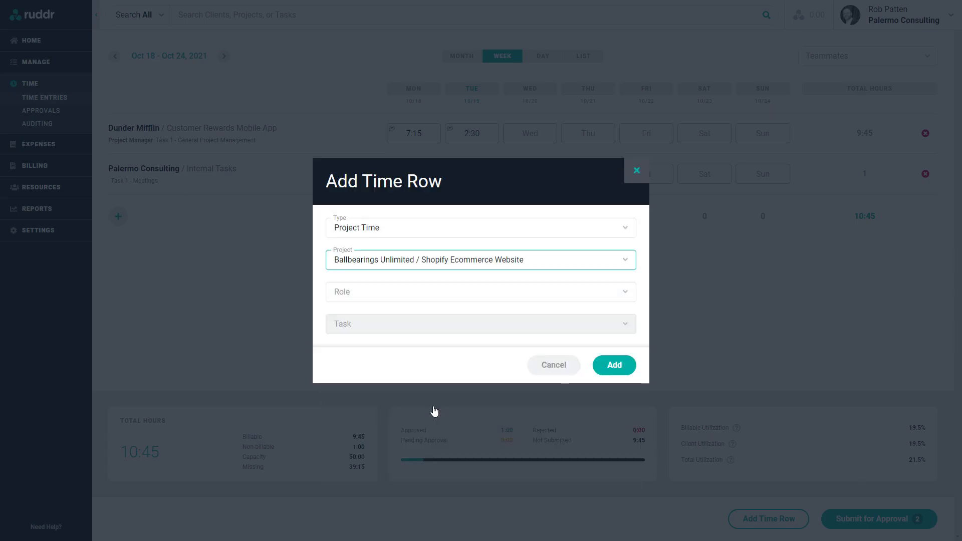
Choose the Project Manager role, leave the task empty and add the row to the week.
click(485, 298)
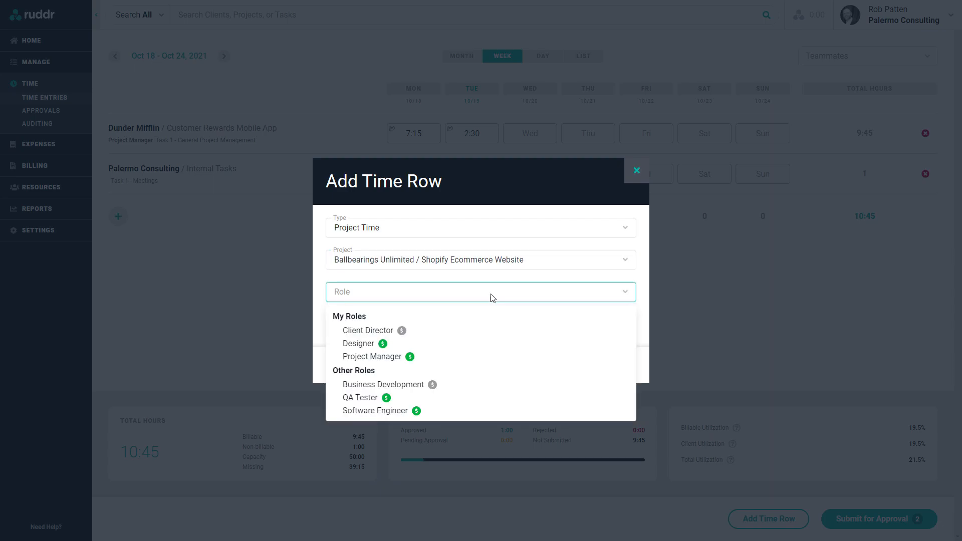
click(420, 359)
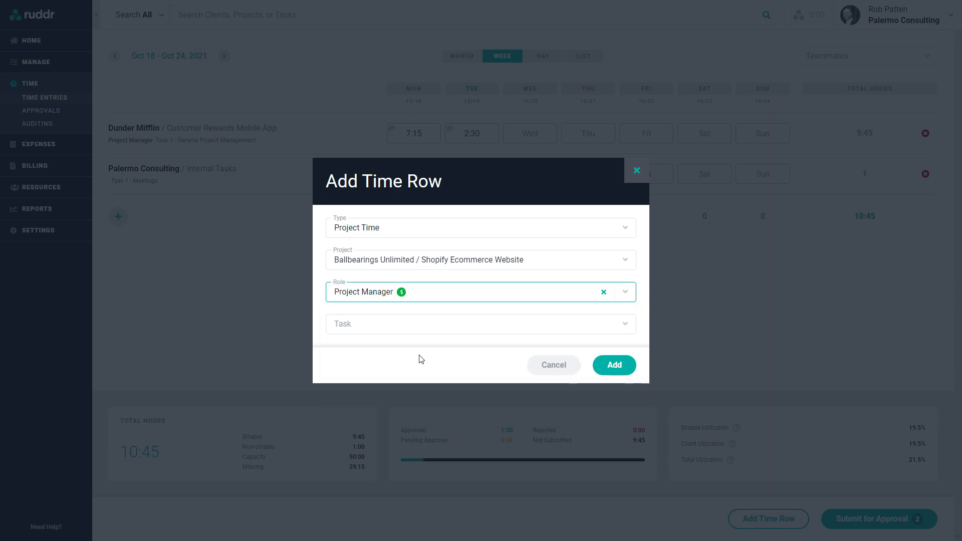
click(462, 328)
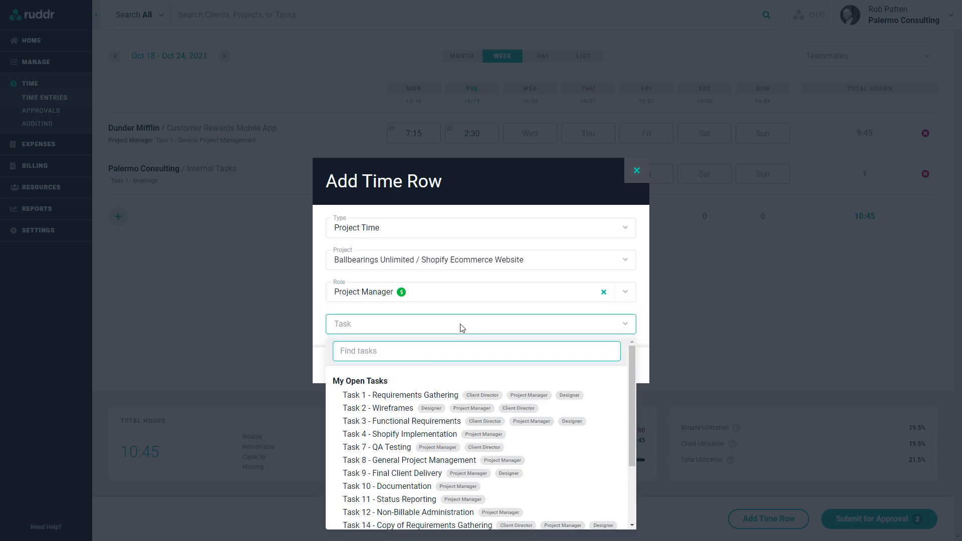
click(469, 314)
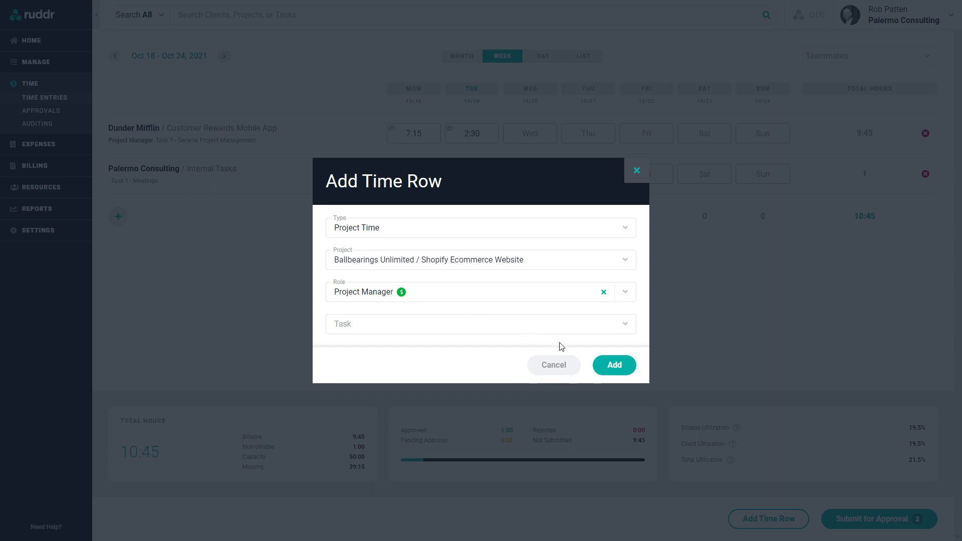
click(613, 366)
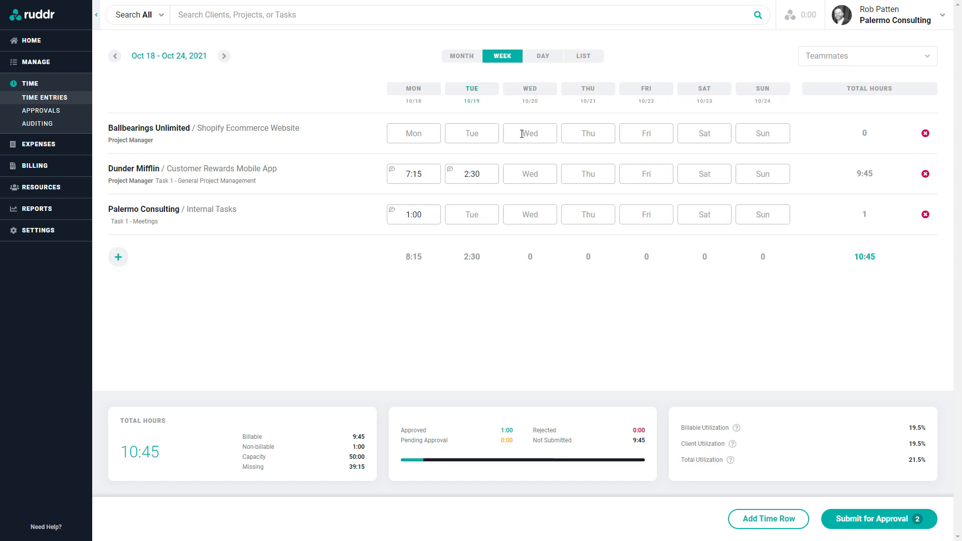
Log 4.5 hours on Wednesday for Shopify Ecommerce Website with the note "our notes".
click(522, 134)
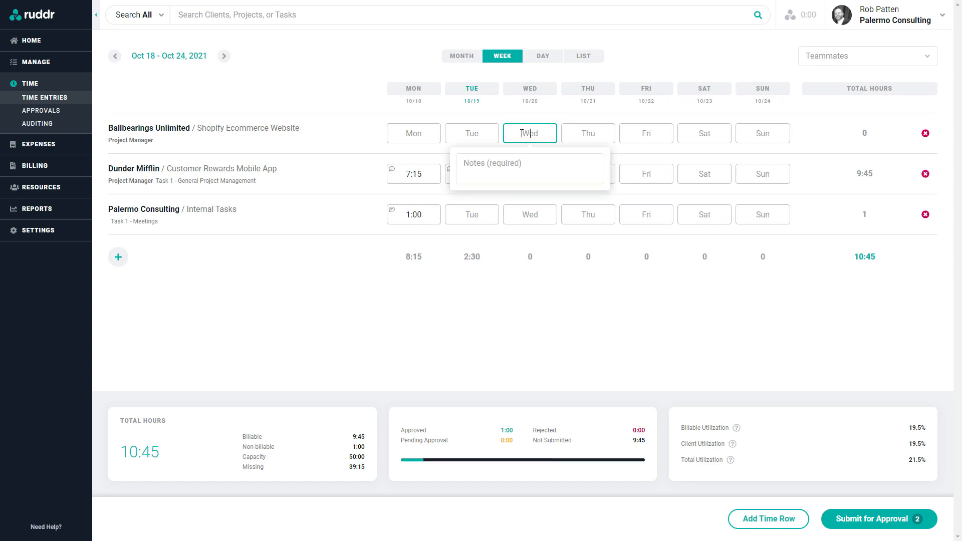
text(4.5)
click(498, 169)
text(our notes)
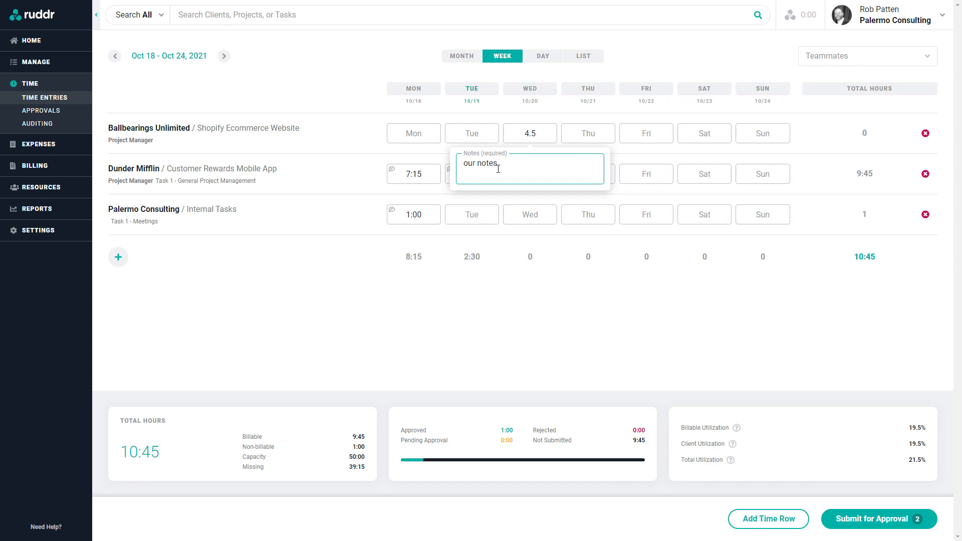
click(575, 131)
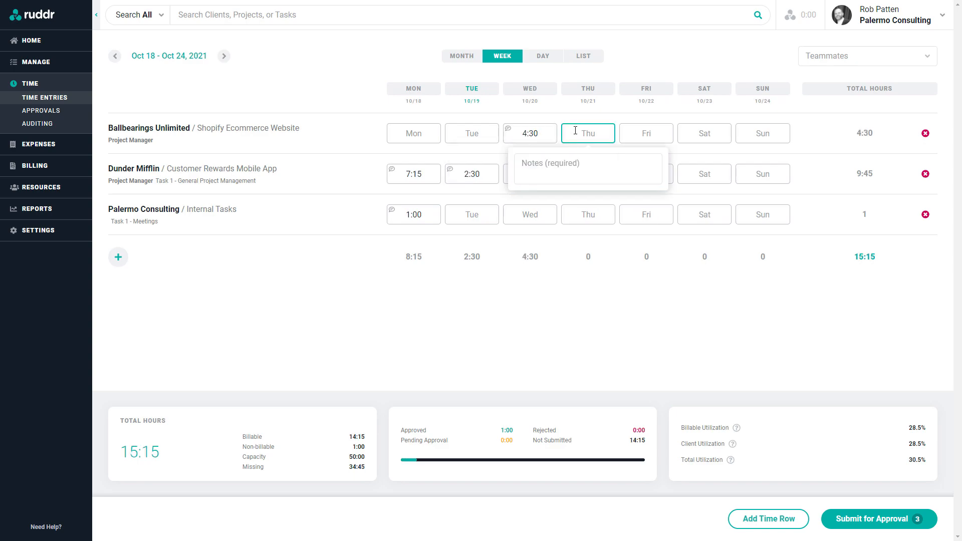
click(582, 301)
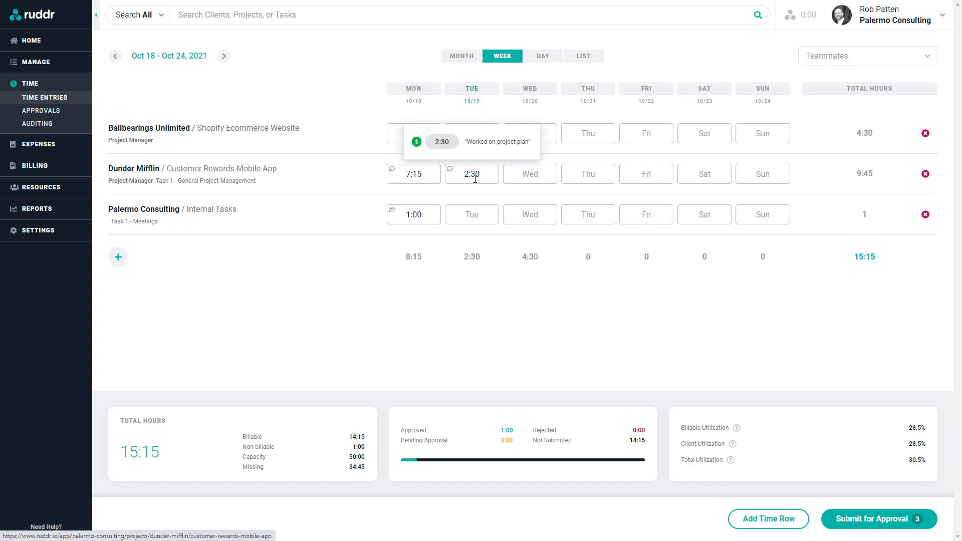
Log 4 hours on Wednesday and 8 hours each on Thursday and Friday for Customer Rewards Mobile App.
click(534, 174)
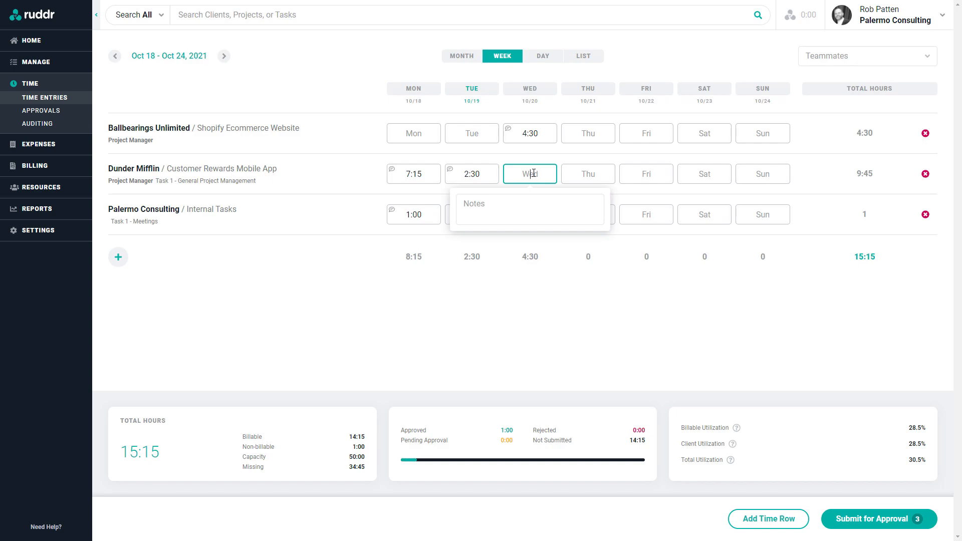
text(4)
key(Tab)
text(8)
key(Tab)
text(8)
key(Tab)
click(627, 339)
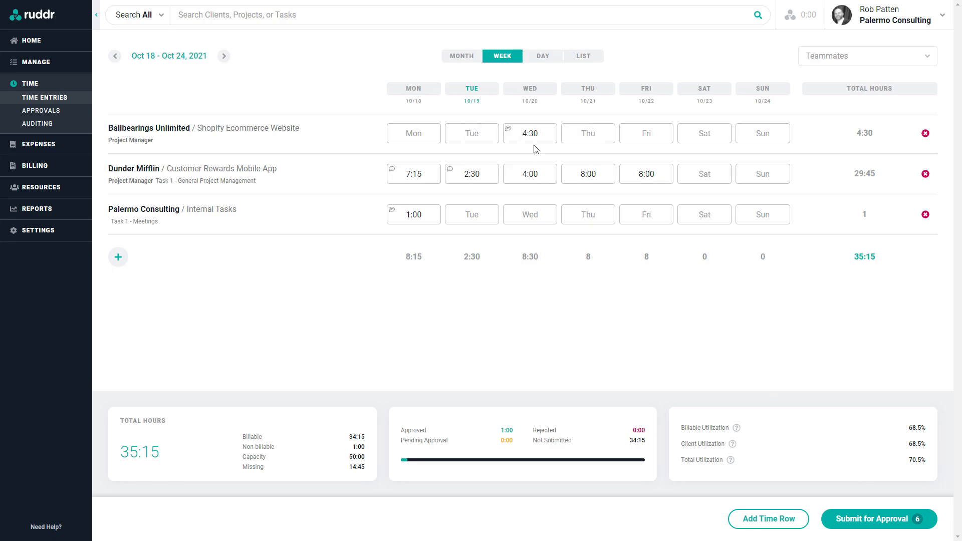
Check the day view, then submit the unsubmitted October 2021 time entries for approval from the month view.
click(541, 58)
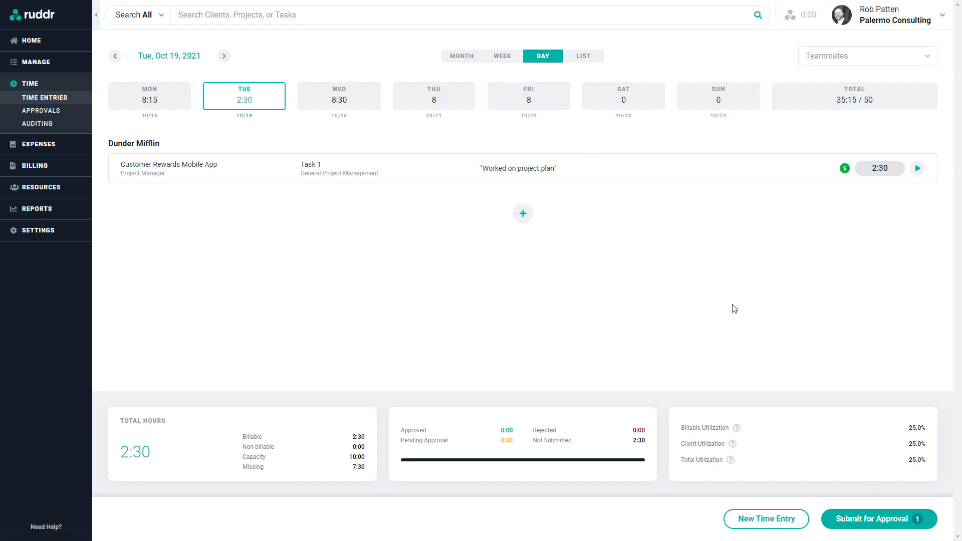
click(470, 60)
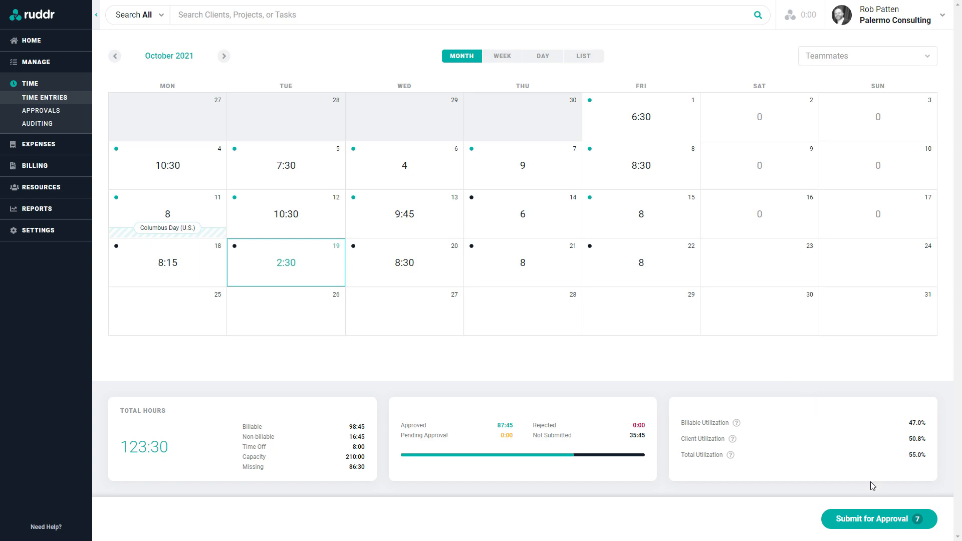
click(891, 522)
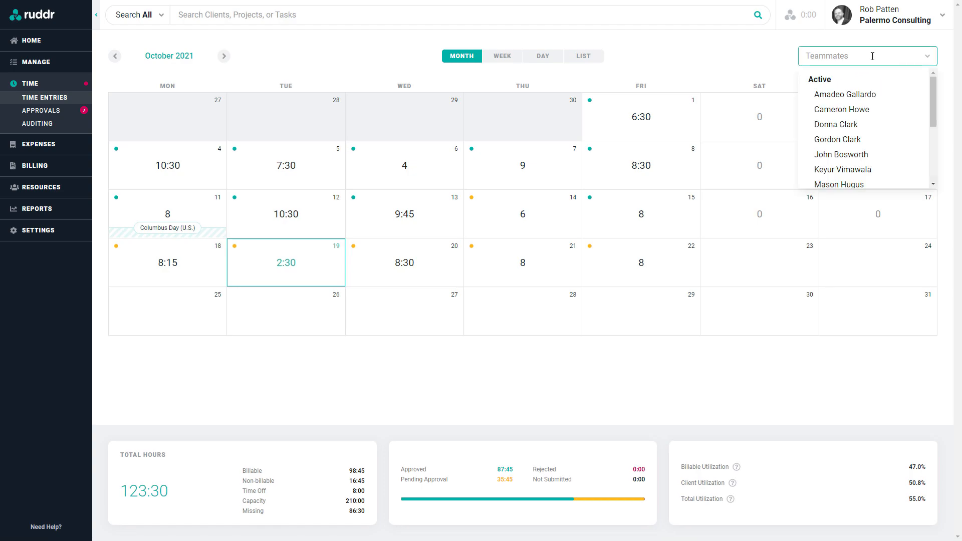
View a teammate's October time entries in the month and week views and clear the teammate filter.
click(854, 114)
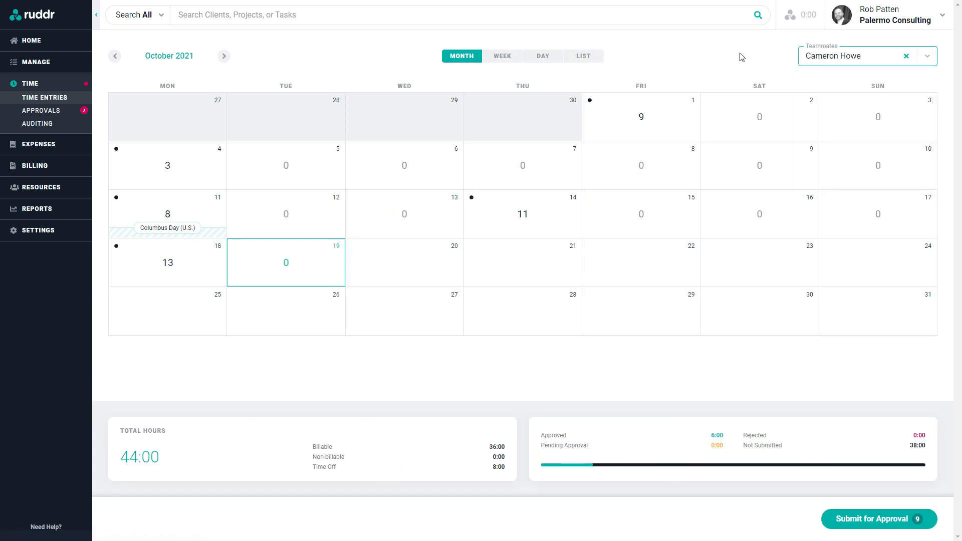
click(502, 57)
click(541, 56)
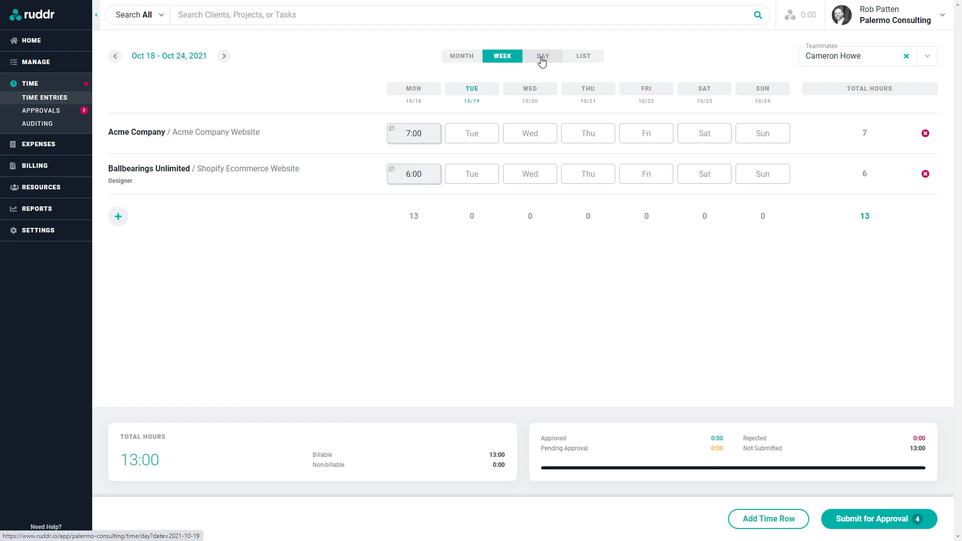
click(505, 57)
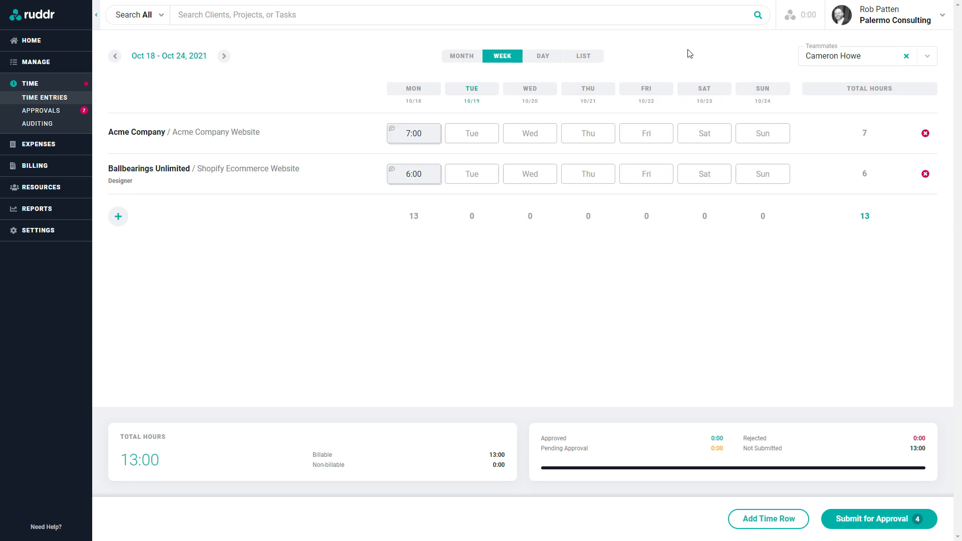
click(907, 57)
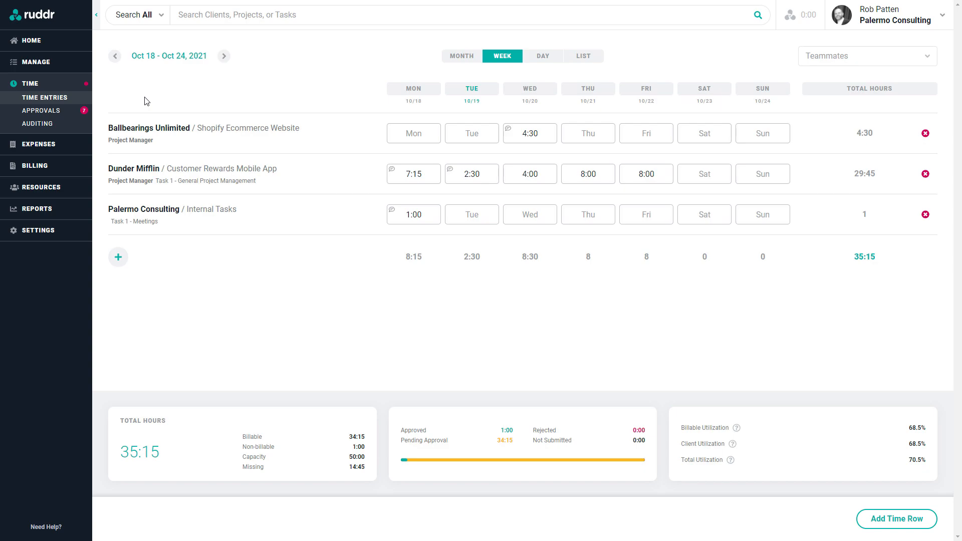
Review the details of the pending 10/14/2021 Customer Rewards Mobile App time entry and approve it.
click(39, 113)
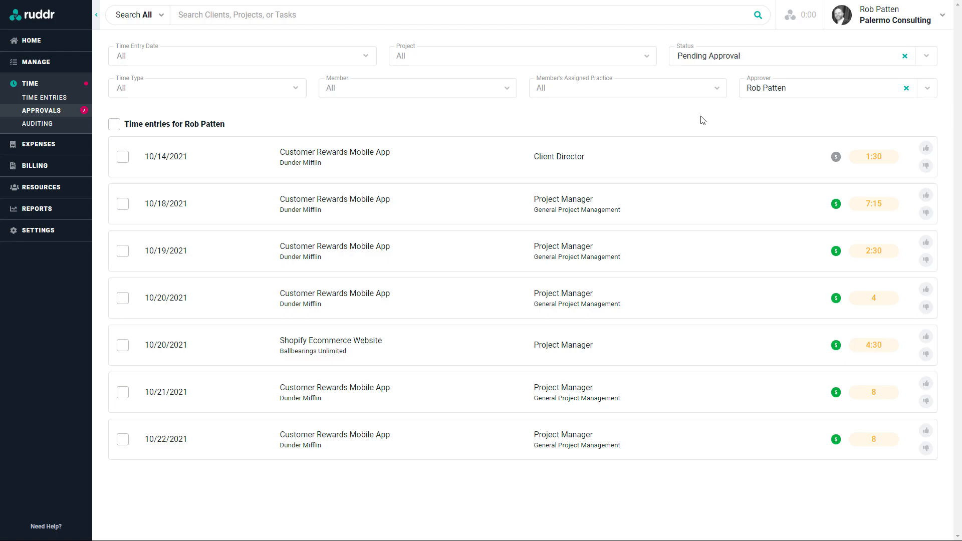
click(749, 161)
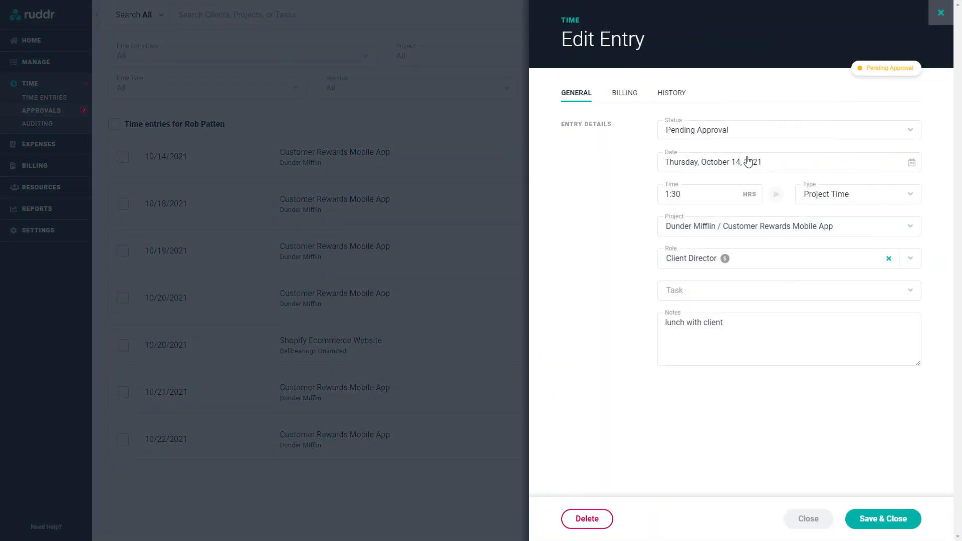
click(809, 520)
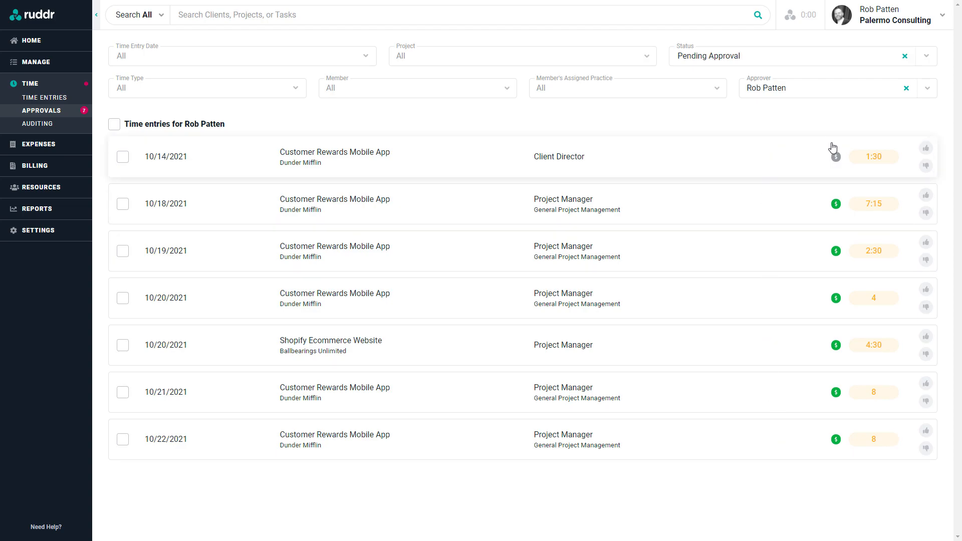
click(927, 149)
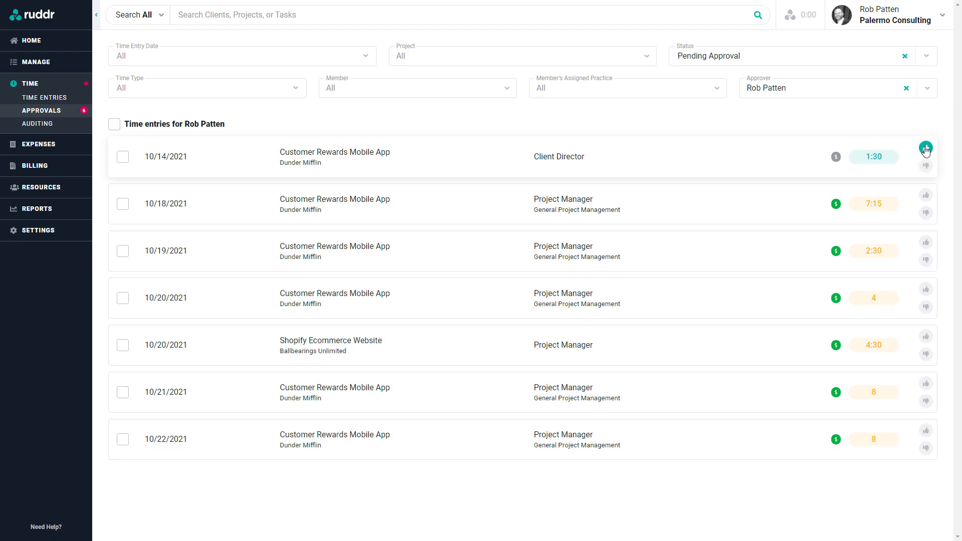
Reject the 10/18/2021 Customer Rewards Mobile App time entry with the reason "over budget".
click(926, 215)
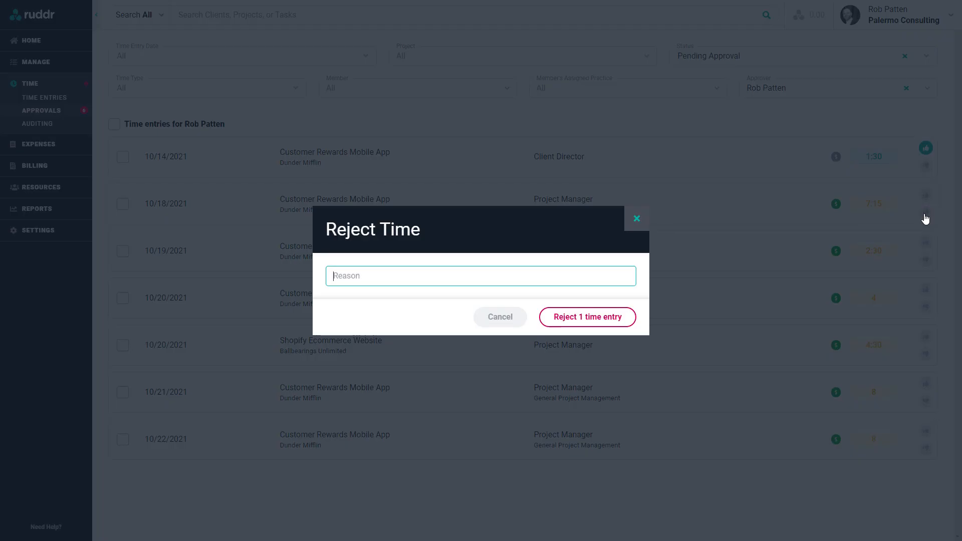
text(over budget)
click(605, 317)
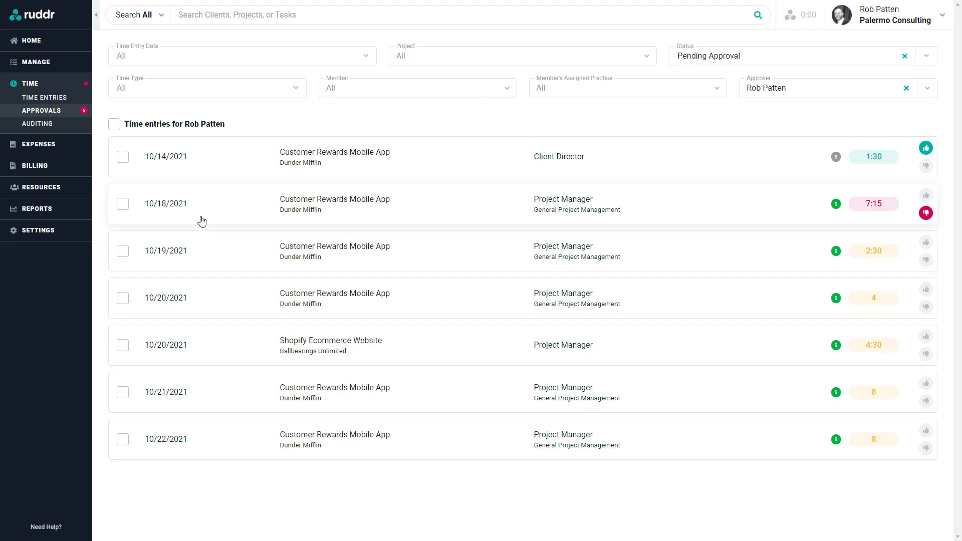
Approve the four Customer Rewards Mobile App entries dated 10/14 to 10/20/2021 together, and approve the whole list in bulk.
click(123, 160)
click(122, 206)
click(123, 252)
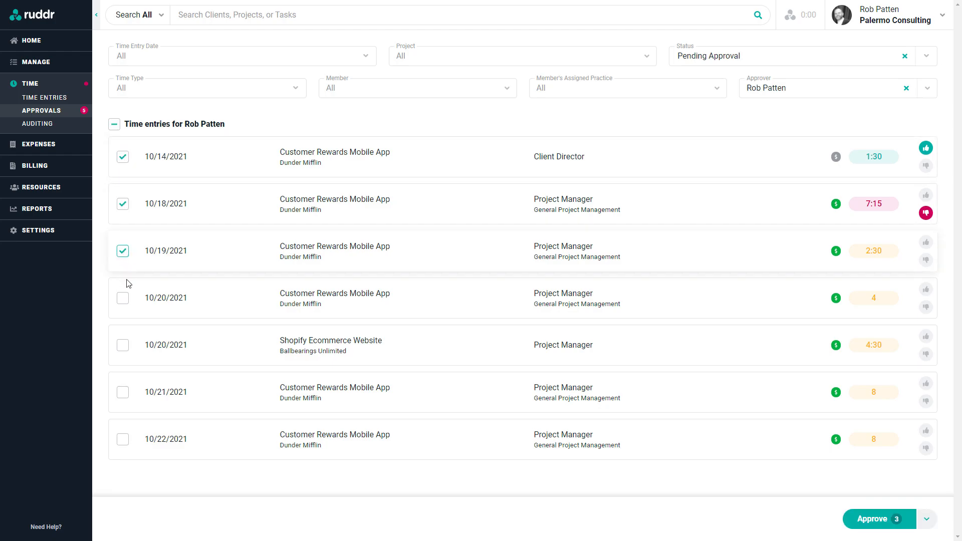
click(122, 299)
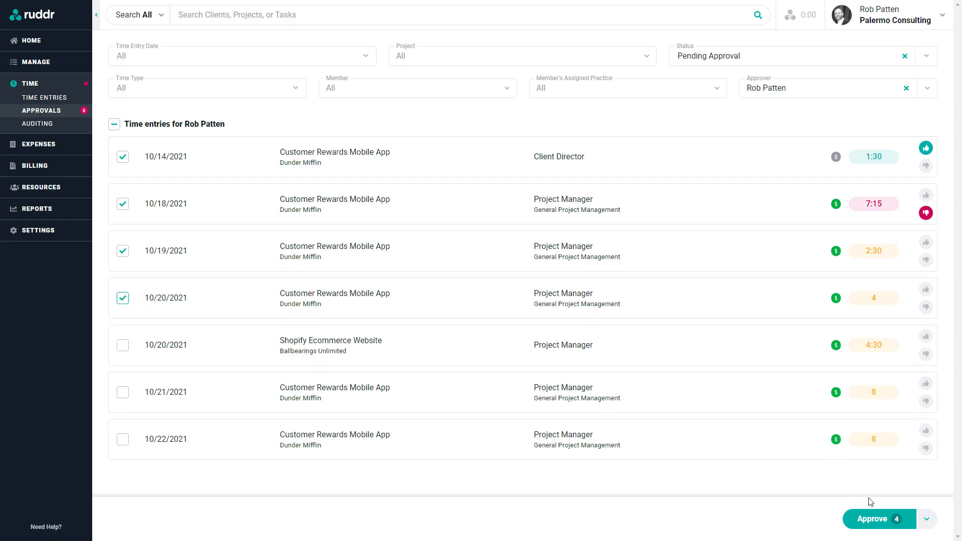
click(928, 520)
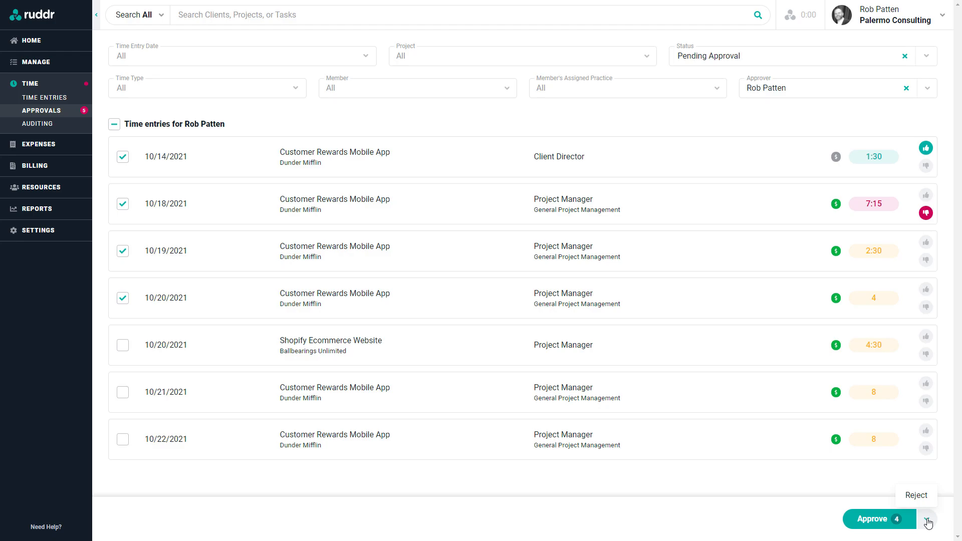
click(800, 514)
click(876, 521)
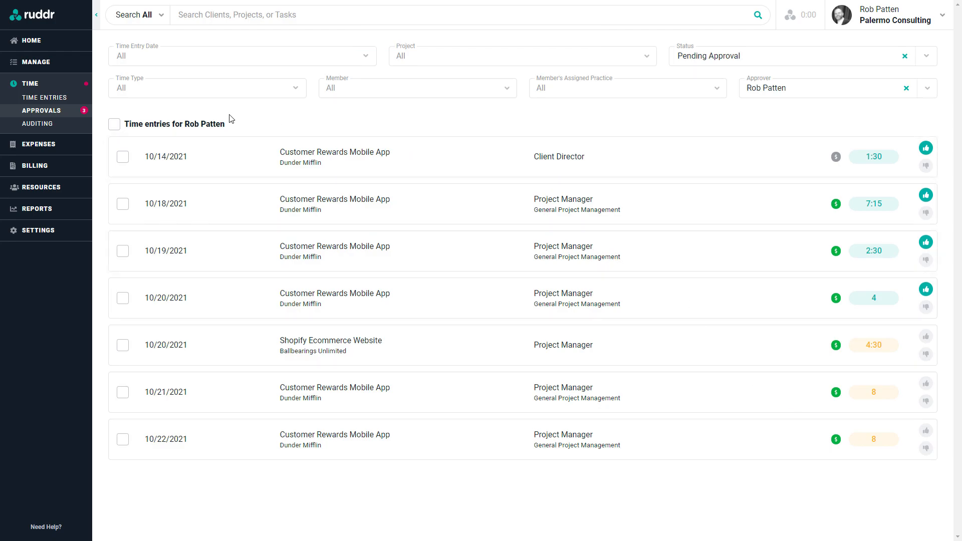
click(114, 124)
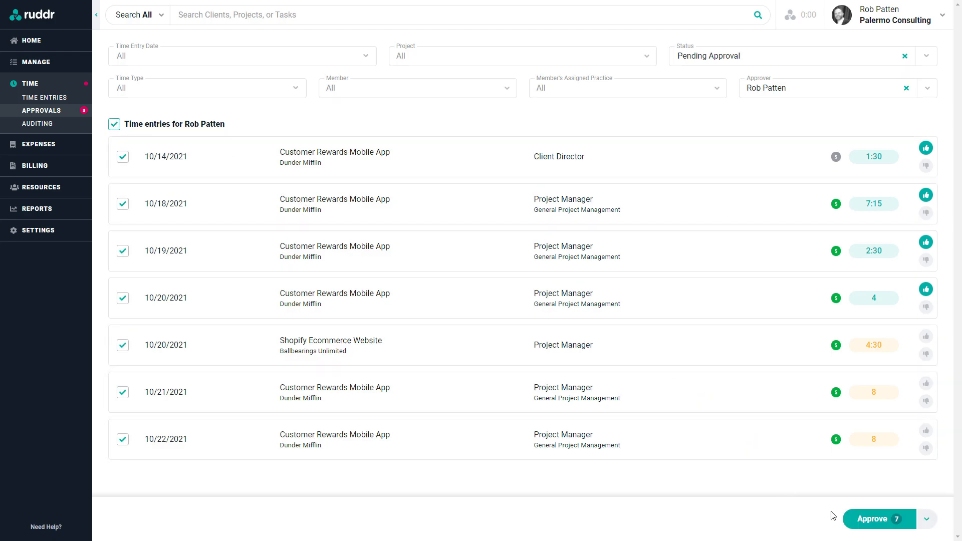
click(862, 521)
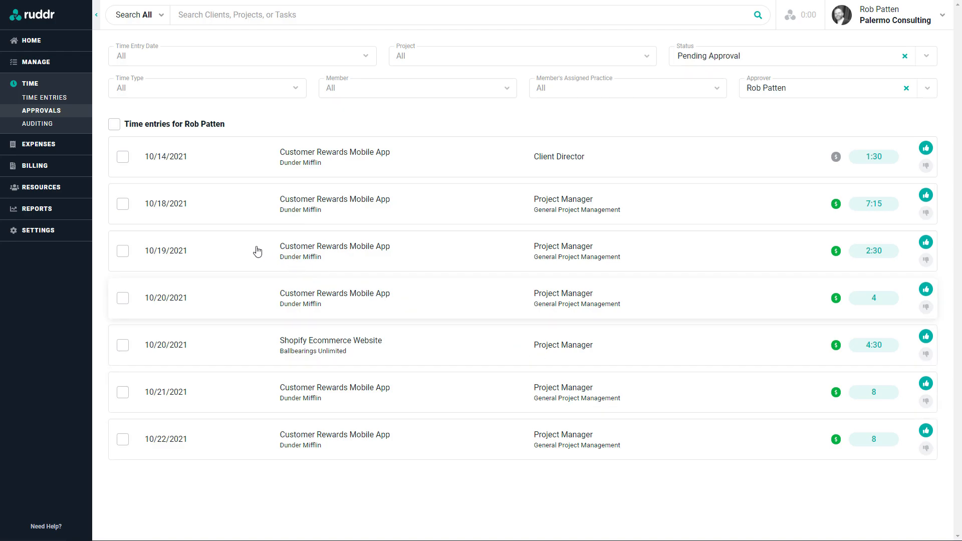
Create a new expense report titled "October Expenses" dated 10/20/2021, without notes.
click(40, 145)
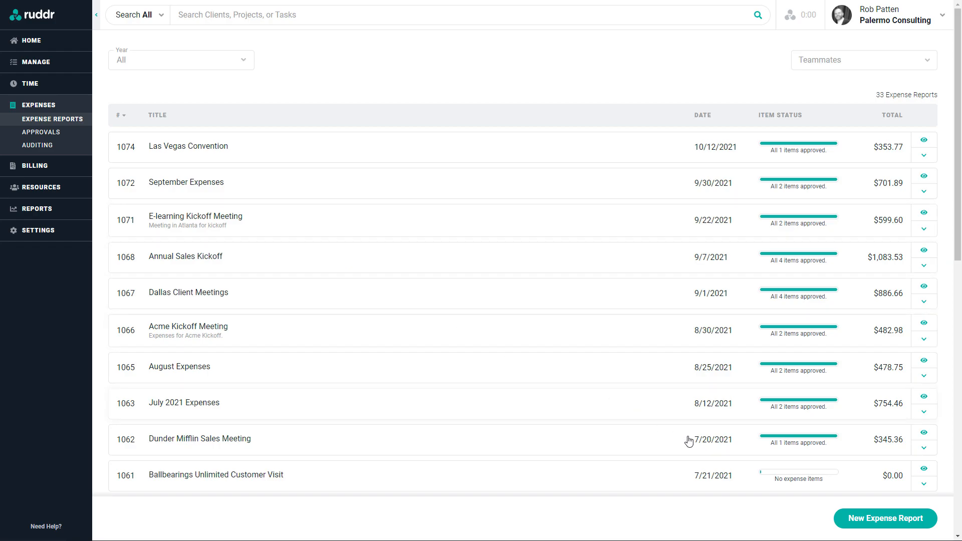
click(871, 524)
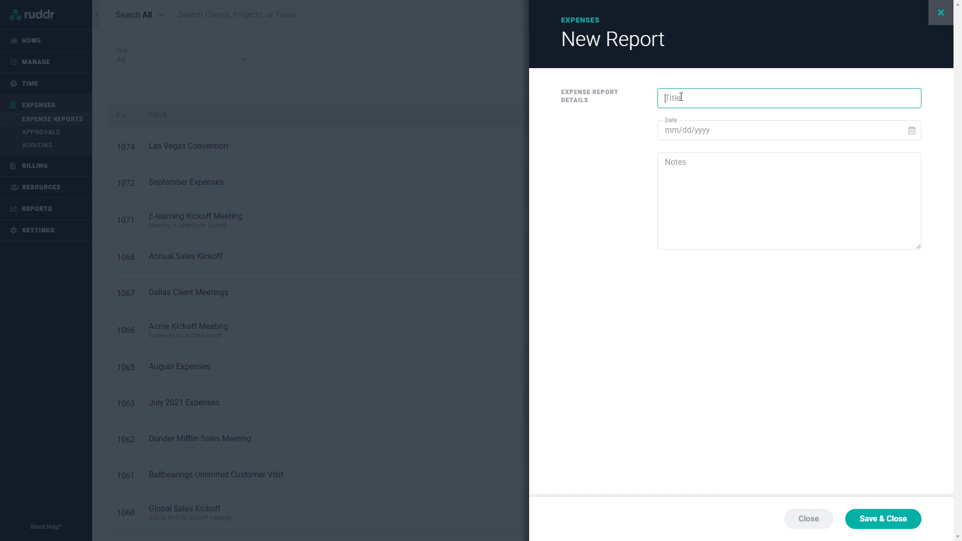
text(October Expenses)
click(716, 131)
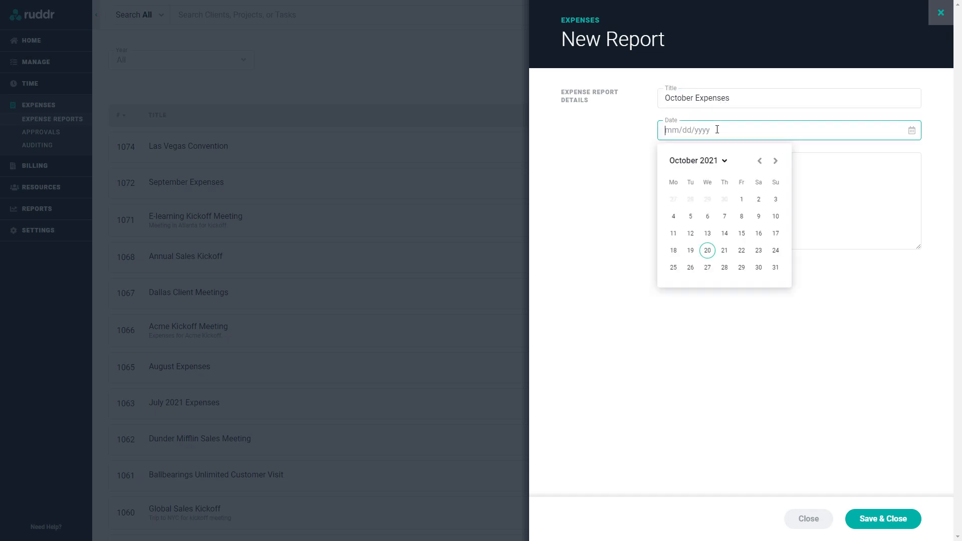
click(708, 251)
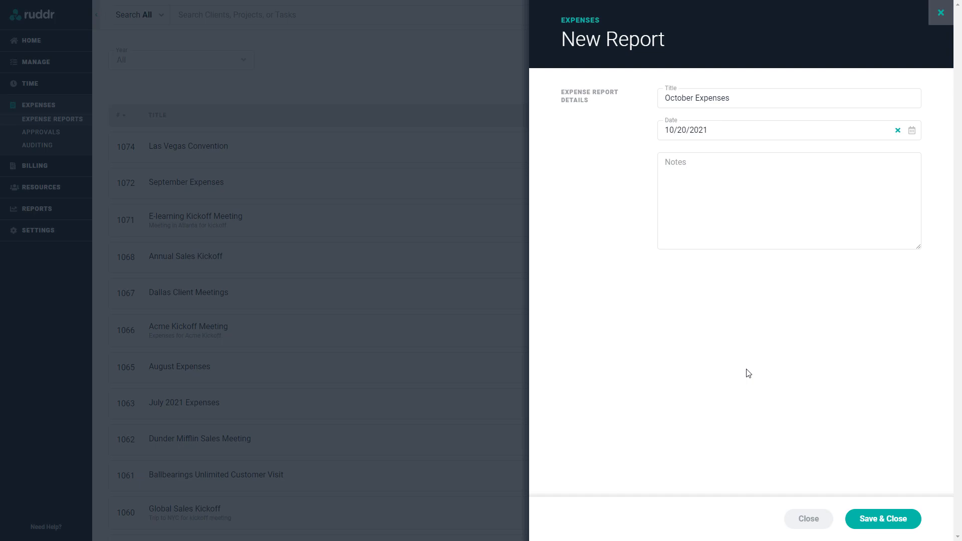
click(884, 521)
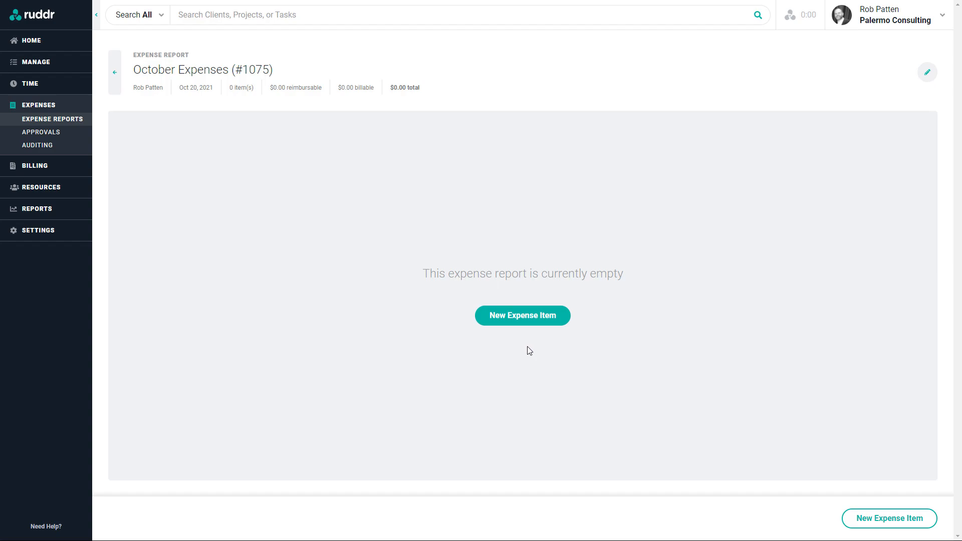
Add an Airfare expense item to the report with vendor Delta, date 10/12/2021 and amount $465.35.
click(525, 319)
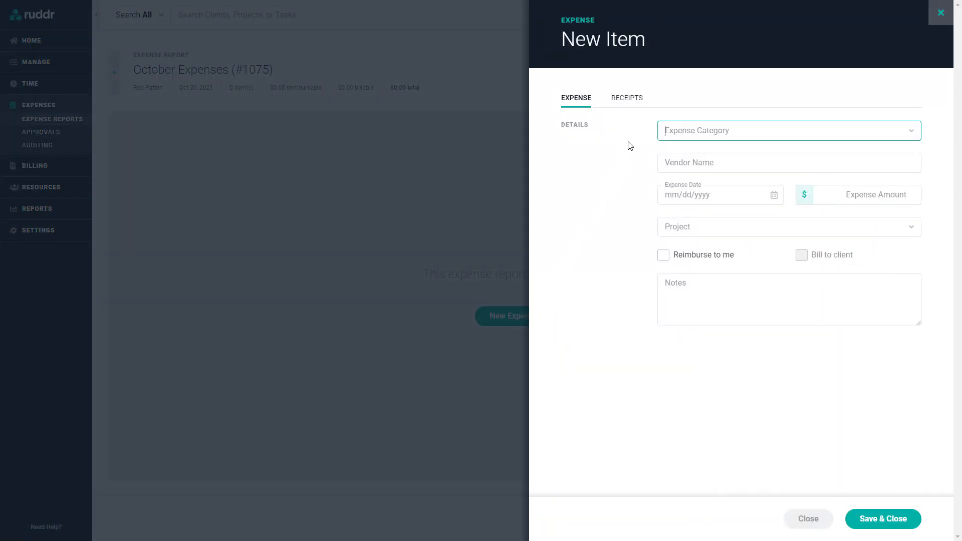
click(713, 131)
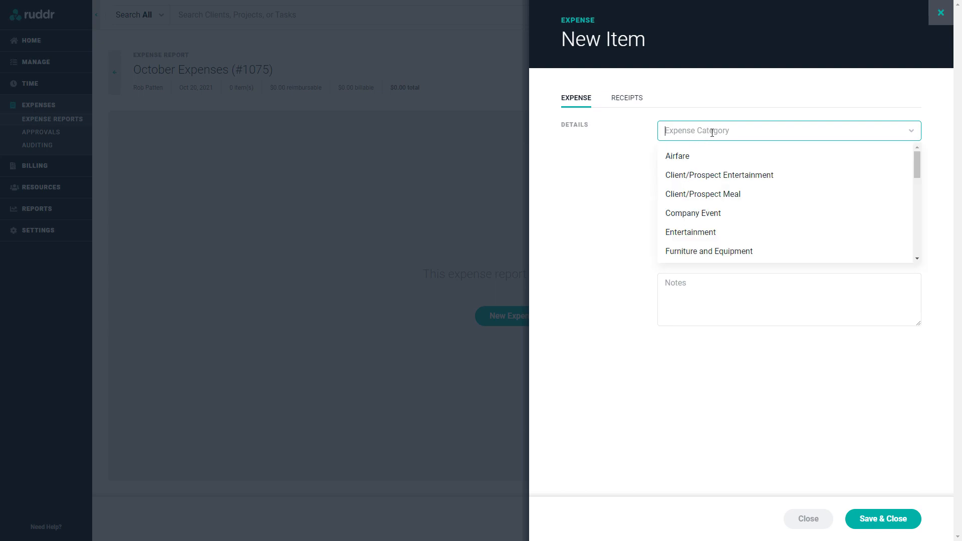
click(679, 157)
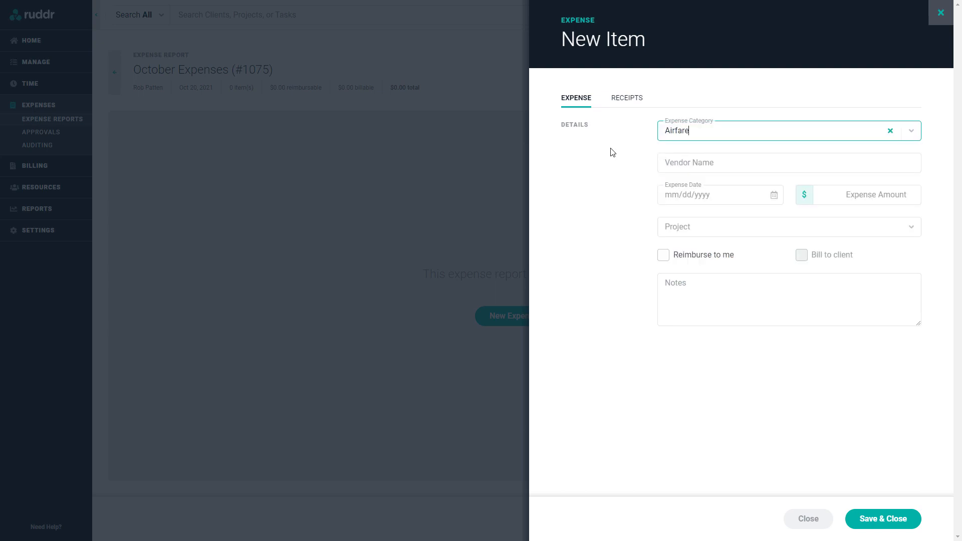
click(715, 164)
text(Delta)
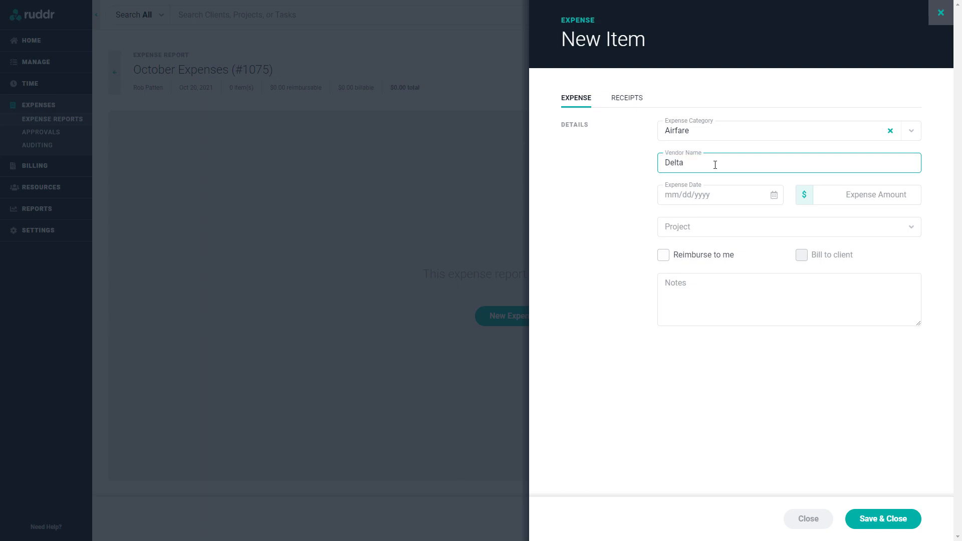
click(706, 191)
click(692, 299)
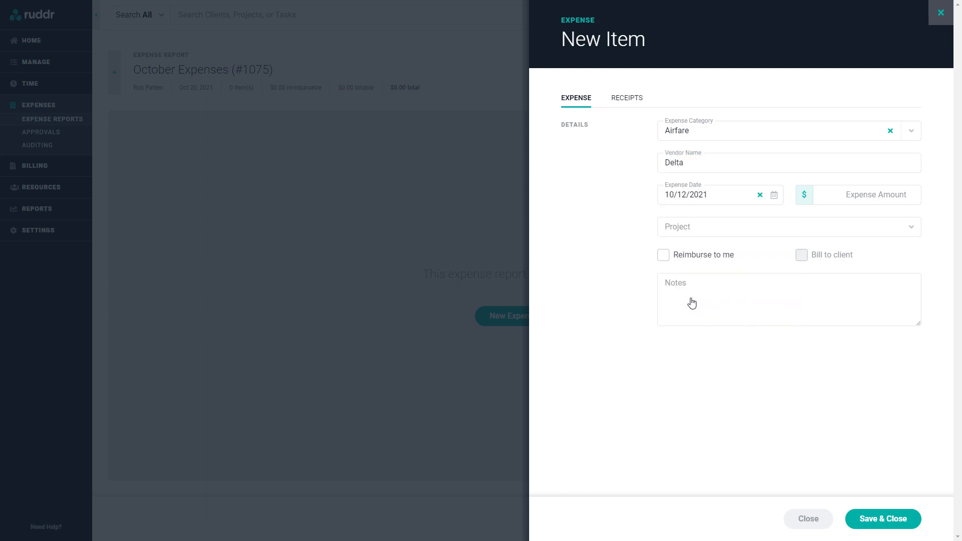
click(858, 197)
text(465.35)
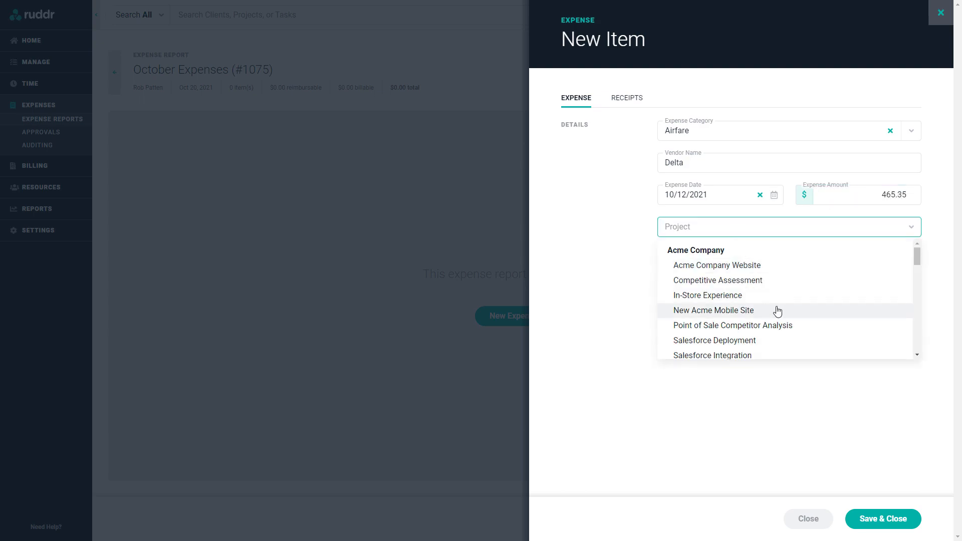
Assign the airfare item to Shopify Ecommerce Website, mark it billable to the client and reimbursable, and add the note "Flight to NYC".
scroll(777, 310, down, 2)
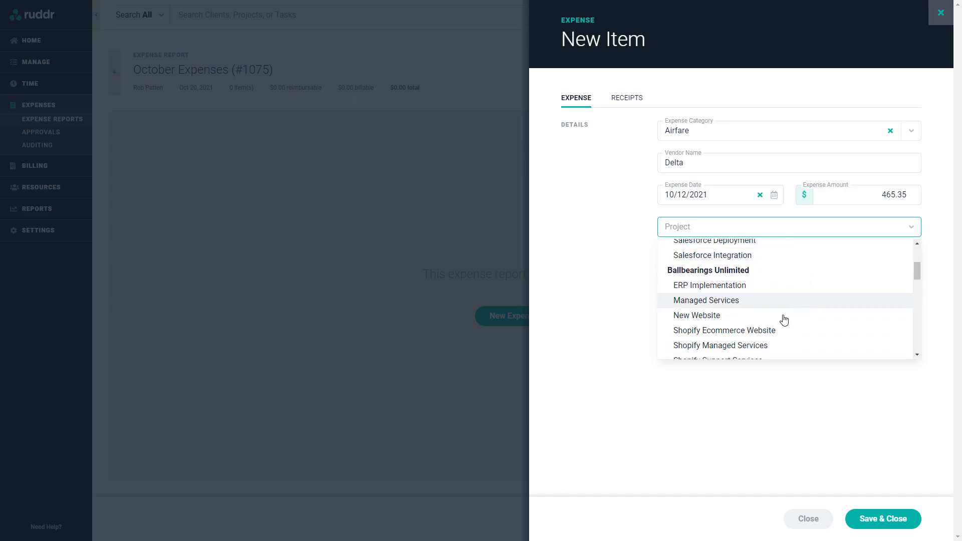
click(749, 330)
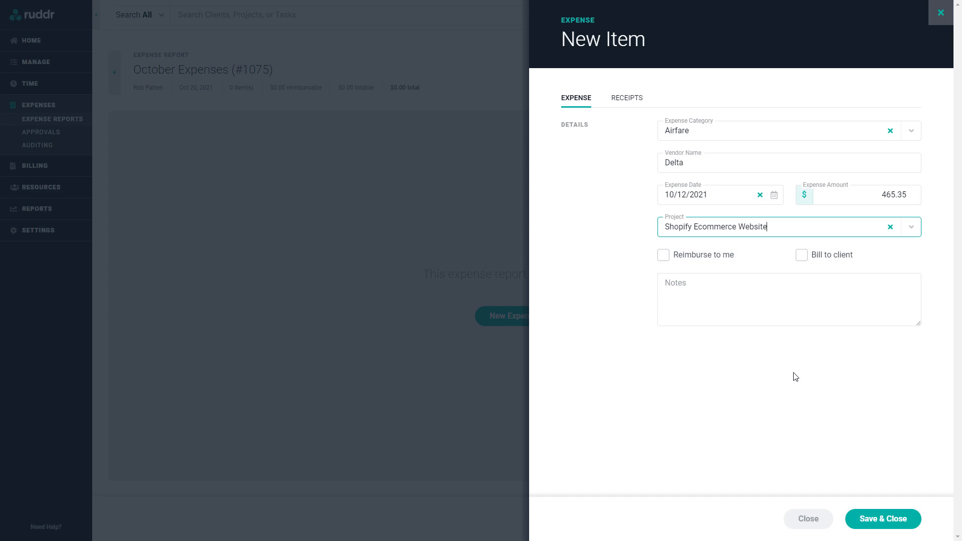
click(803, 257)
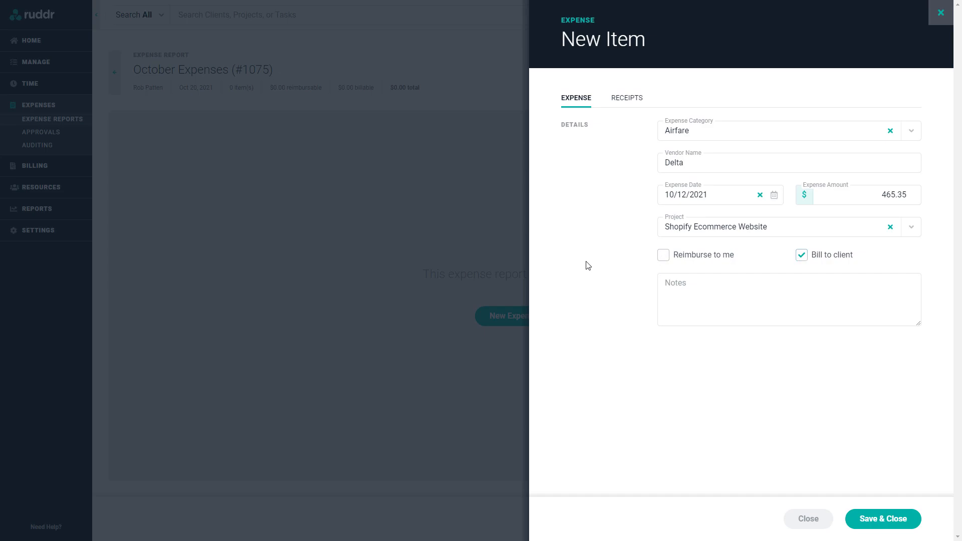
click(664, 257)
click(689, 288)
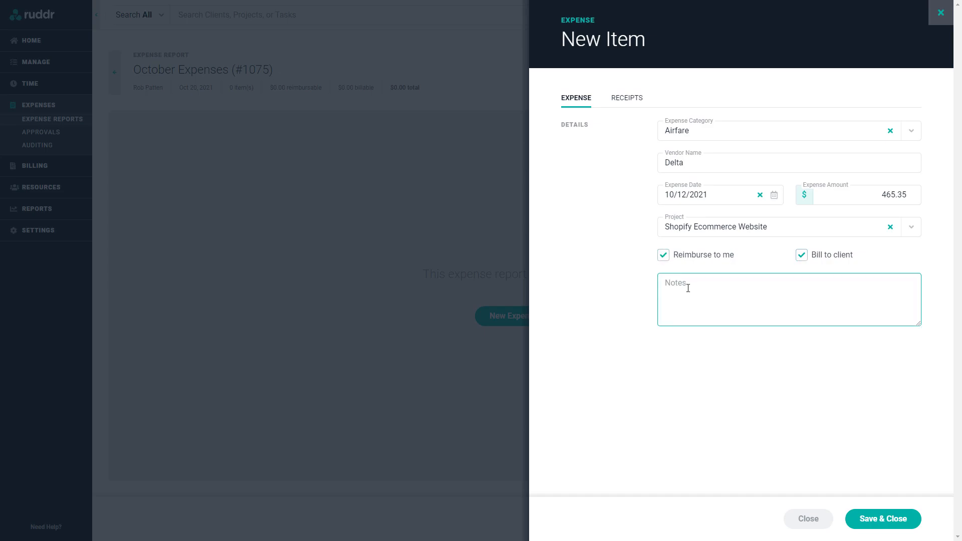
text(Flight to NYC)
After checking the receipt upload area, save the airfare item and submit it for approval.
click(631, 103)
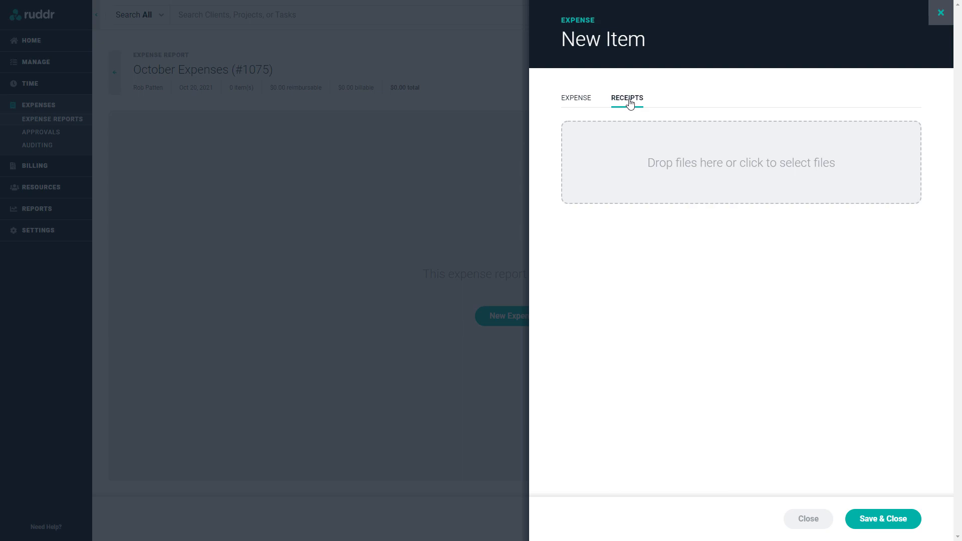
click(577, 99)
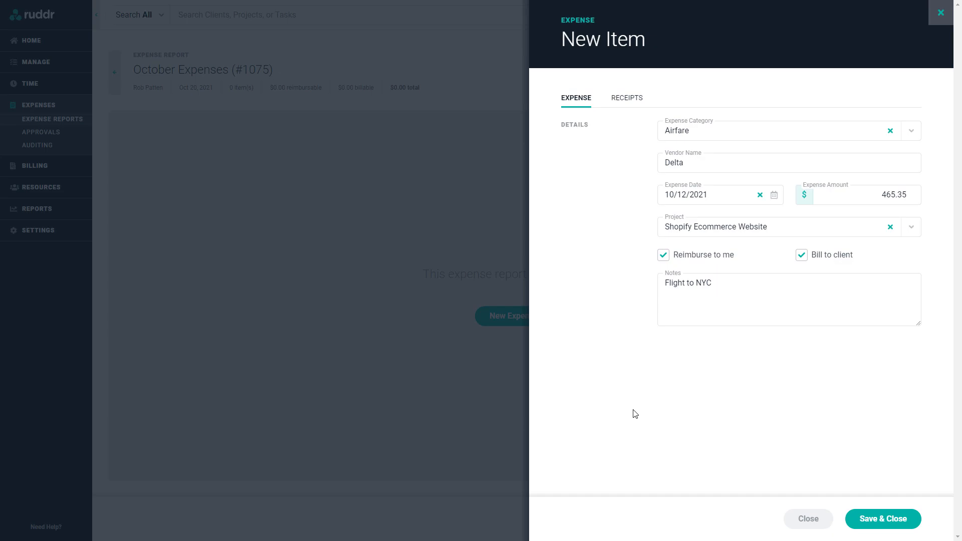
click(876, 525)
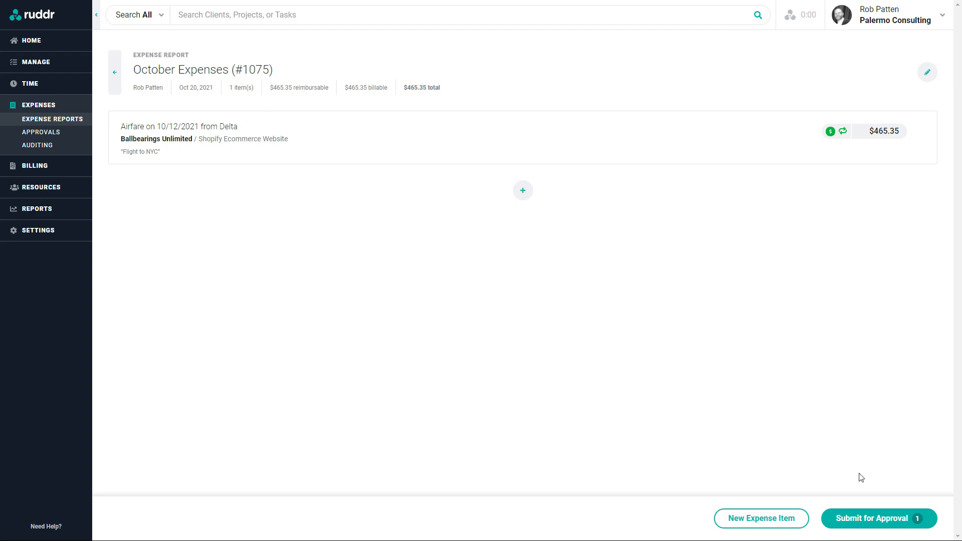
click(872, 519)
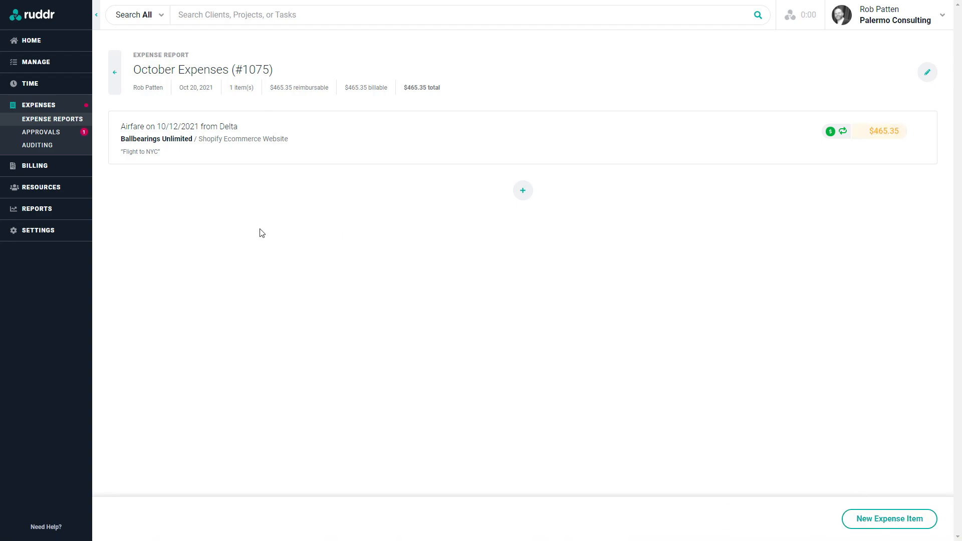
Approve the pending Delta airfare expense item dated 10/12/2021 in the expense approvals.
click(55, 137)
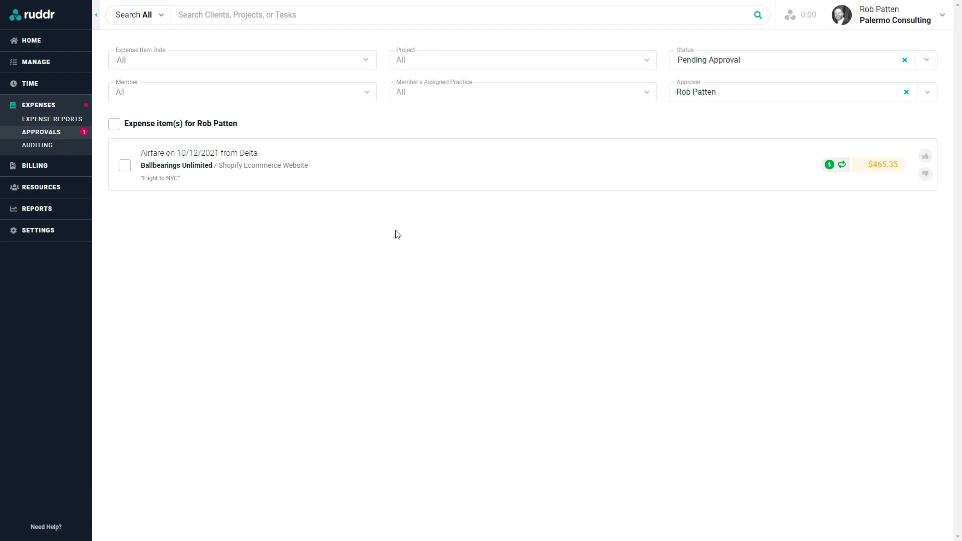
click(926, 156)
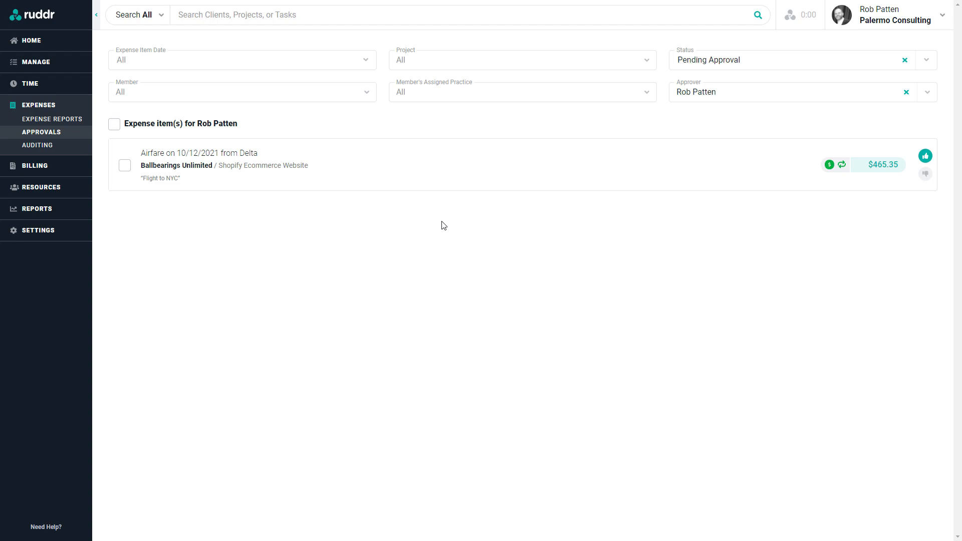
Open the Customer Rewards Mobile App project dashboard and view its progress chart by revenue and by hours.
click(43, 64)
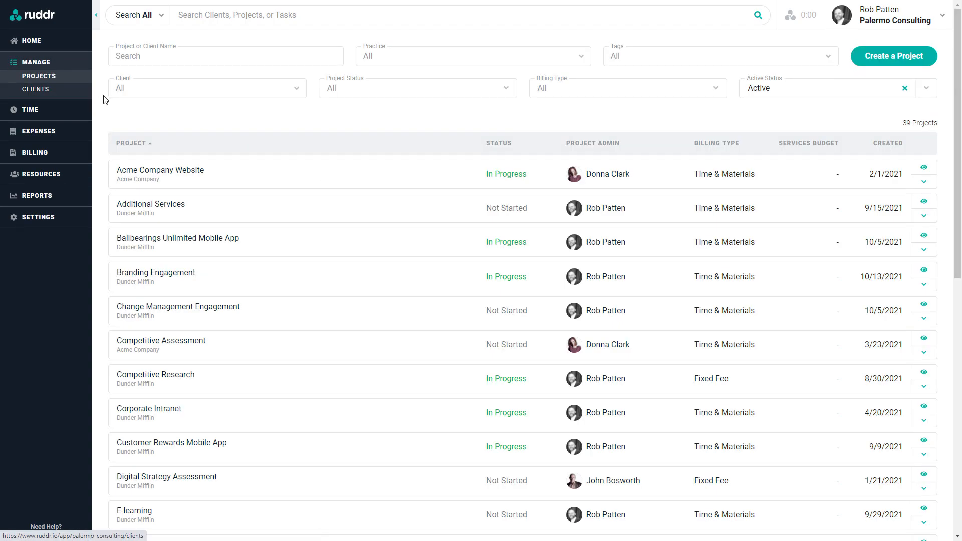
click(273, 444)
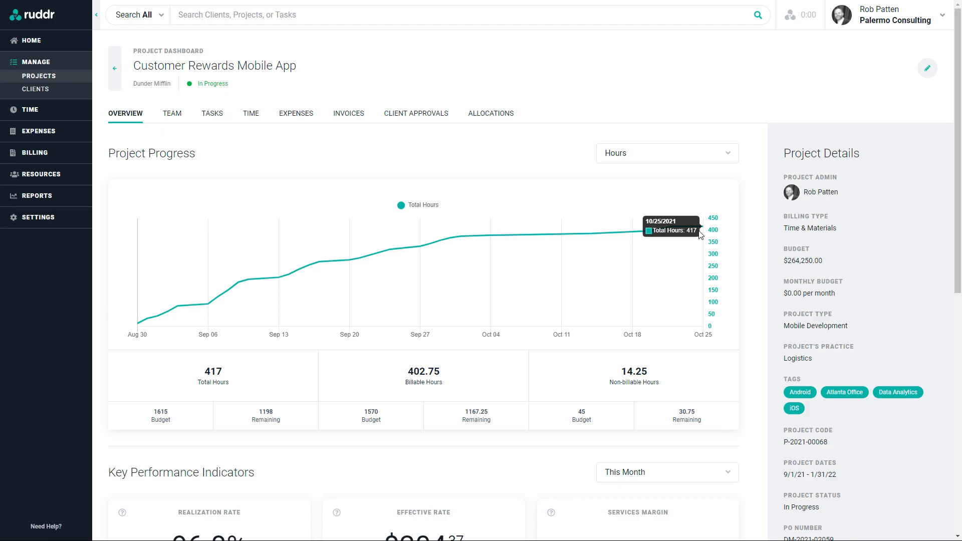
click(728, 154)
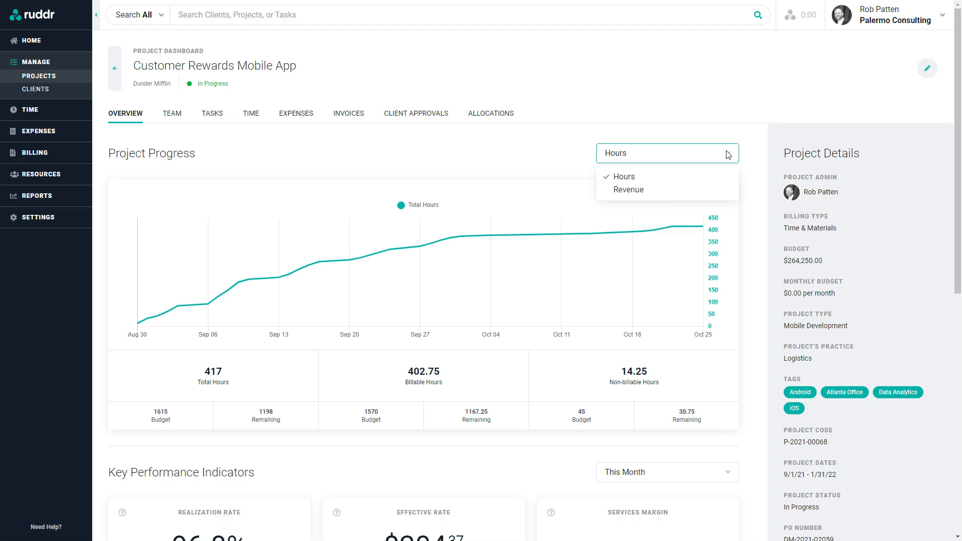
click(634, 191)
click(666, 155)
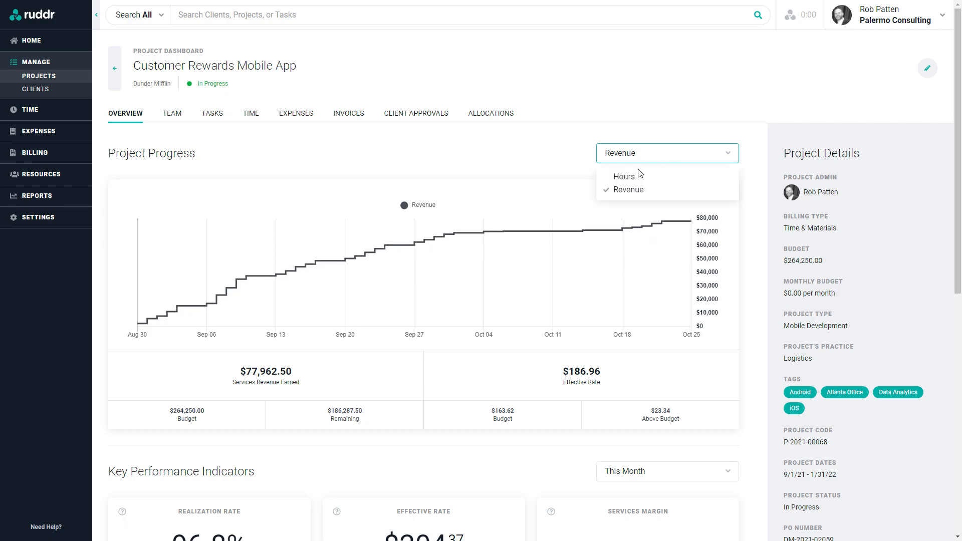
click(625, 178)
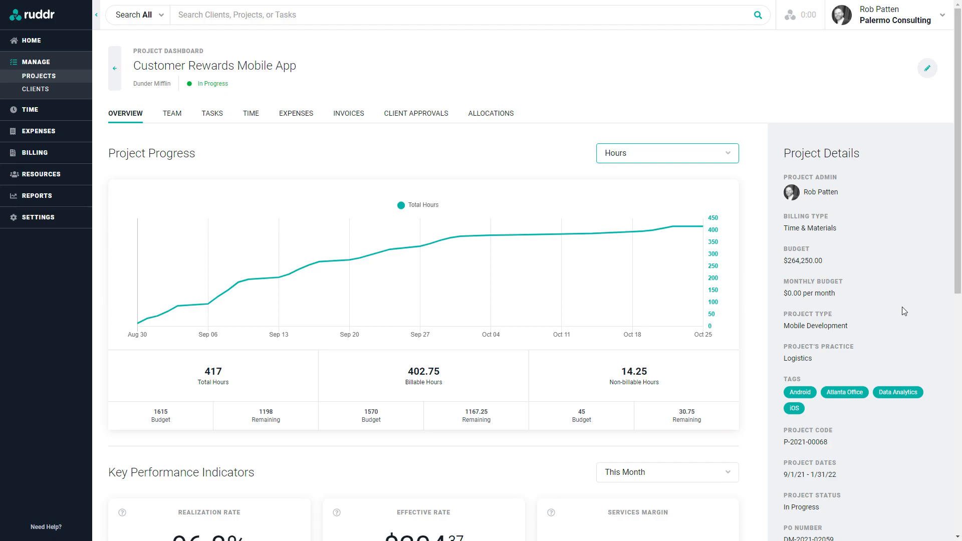
Review the project details and client details of the Customer Rewards Mobile App project.
scroll(906, 306, down, 6)
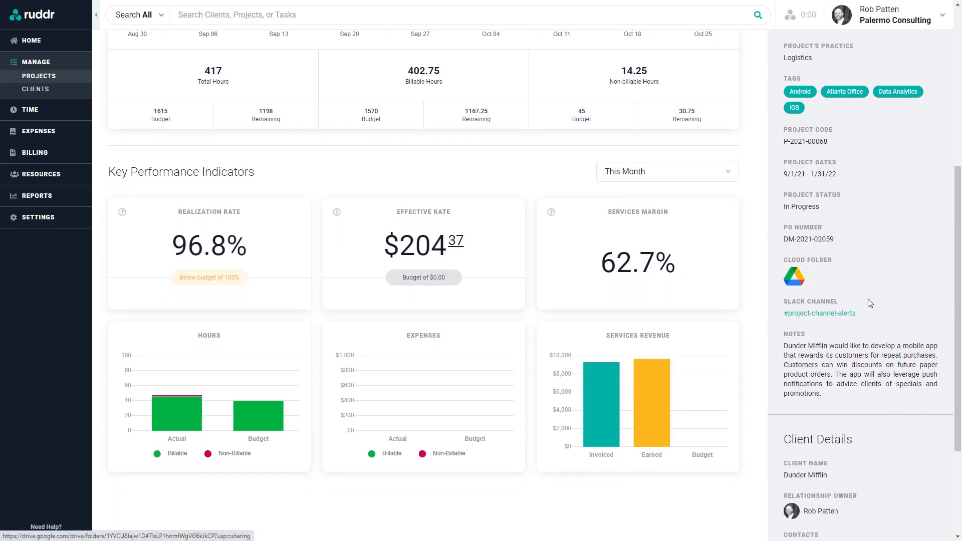
scroll(905, 280, down, 2)
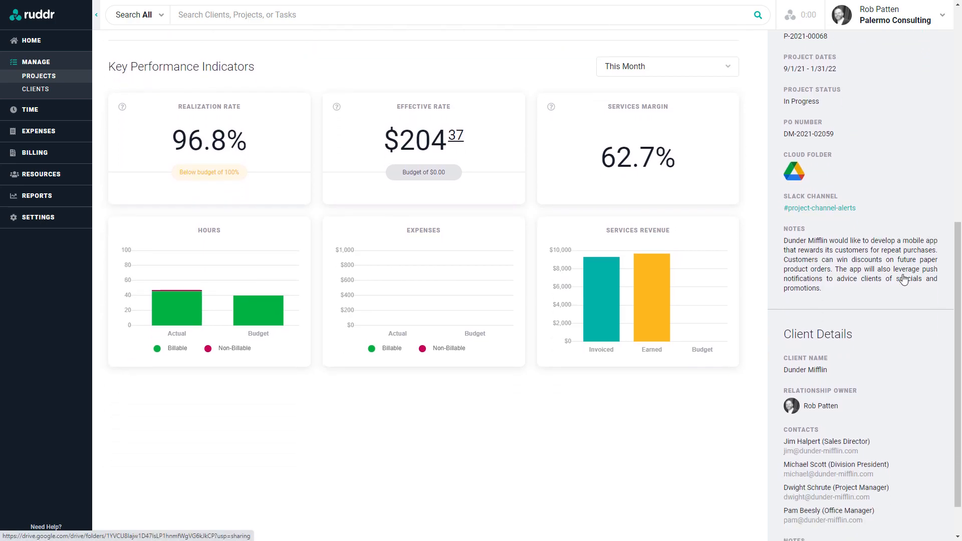
scroll(905, 280, down, 1)
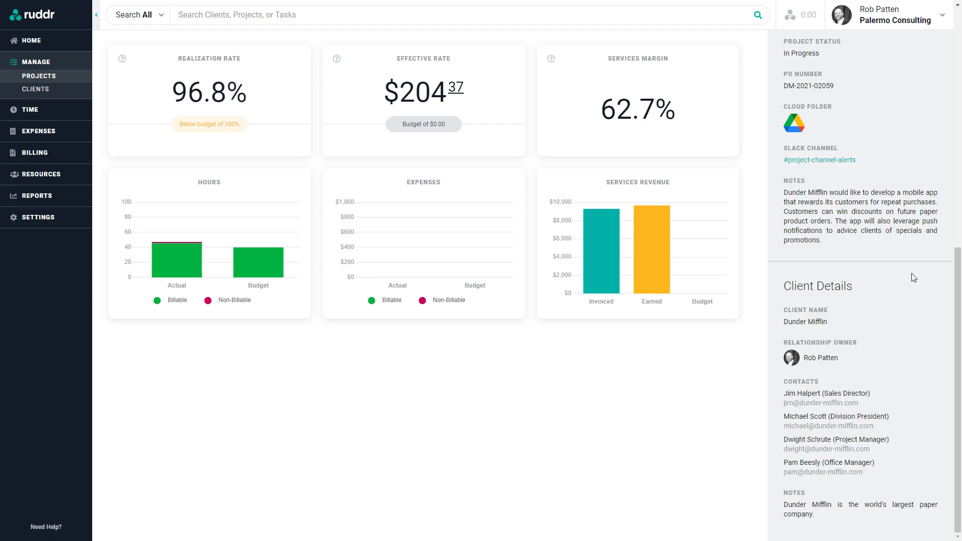
scroll(914, 277, up, 5)
scroll(913, 273, up, 3)
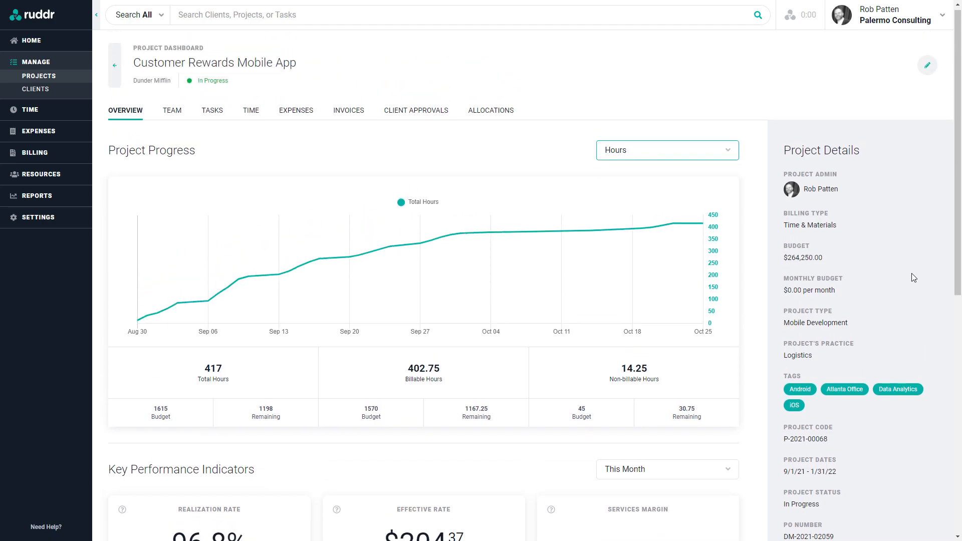
Examine the project's key performance indicators for this month and for All Time.
scroll(708, 378, down, 3)
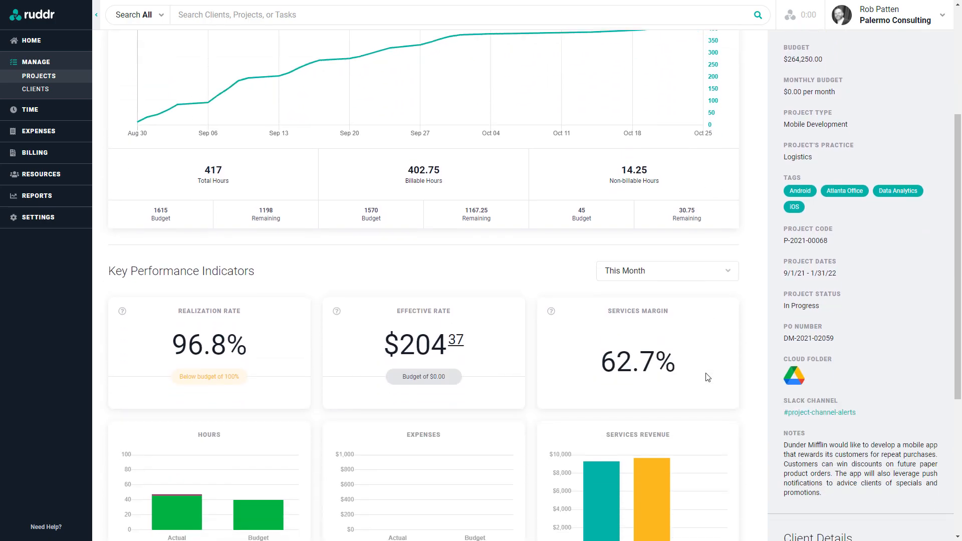
scroll(708, 378, down, 1)
scroll(708, 377, down, 1)
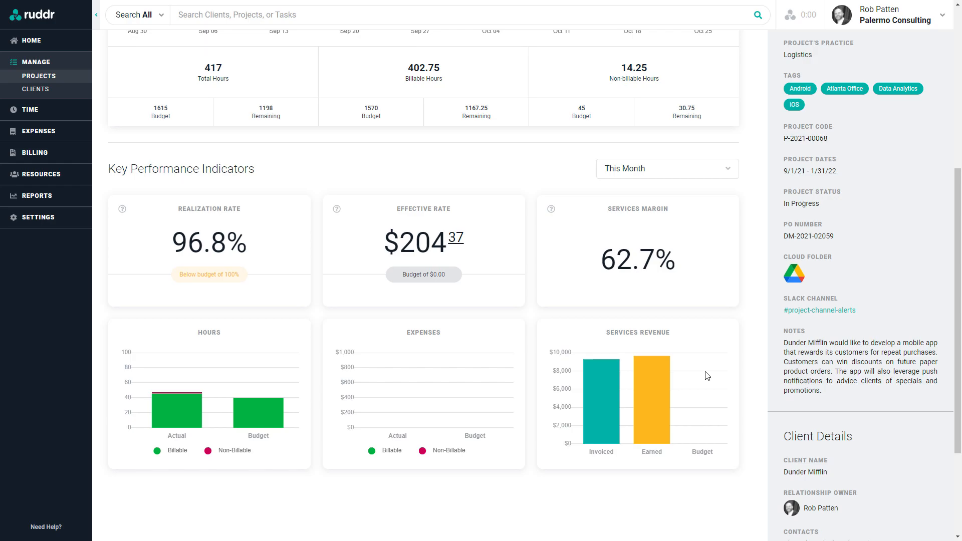
click(670, 174)
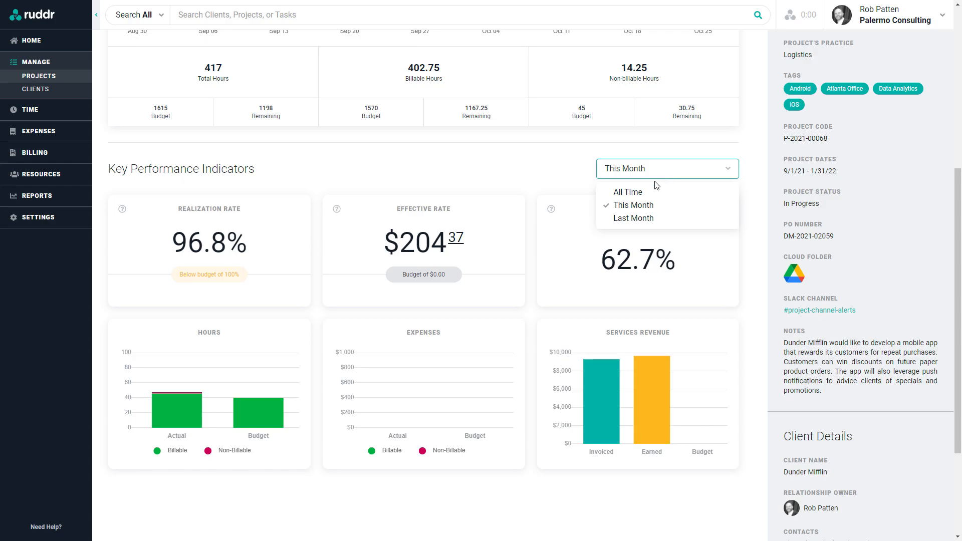
click(624, 191)
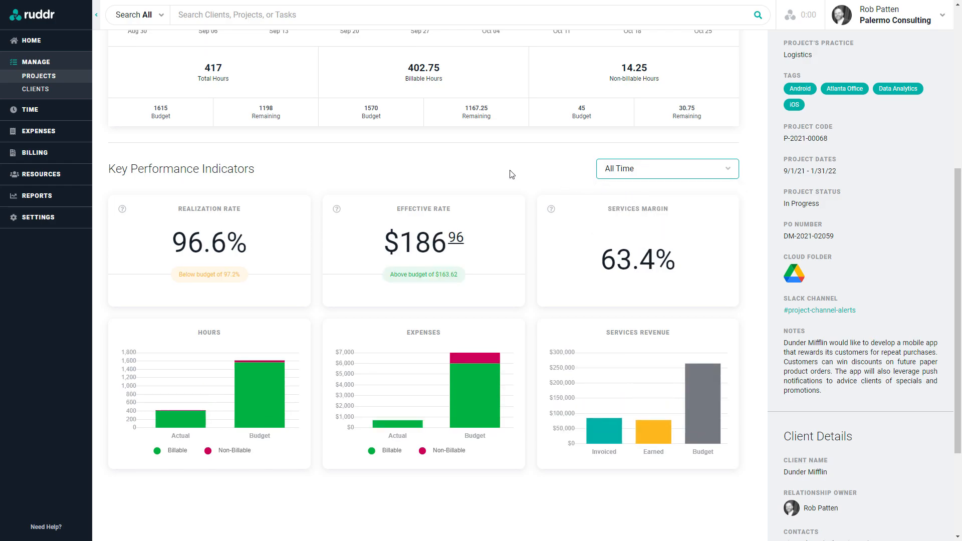
Review the project's team members and tasks, and view its time breakdown by role and grouped by Member.
scroll(511, 173, up, 6)
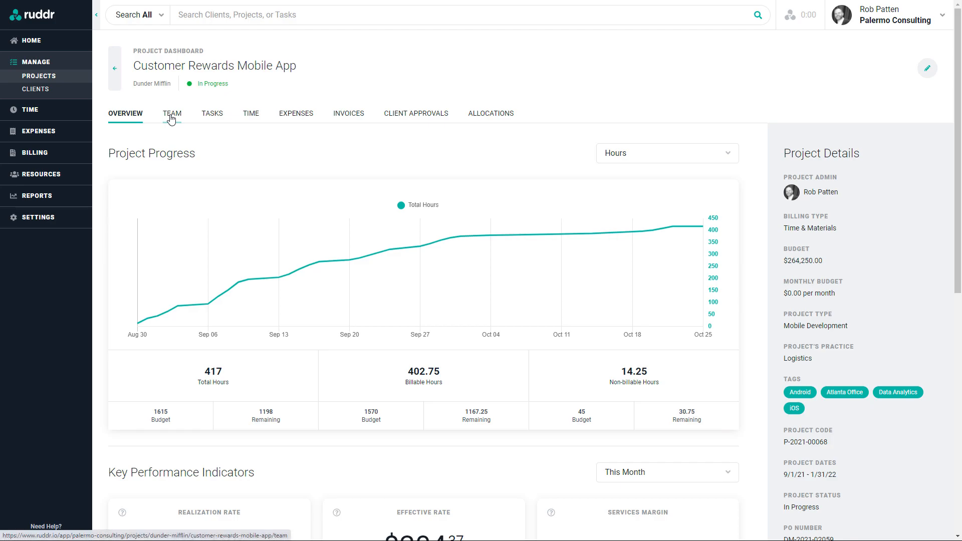
click(171, 118)
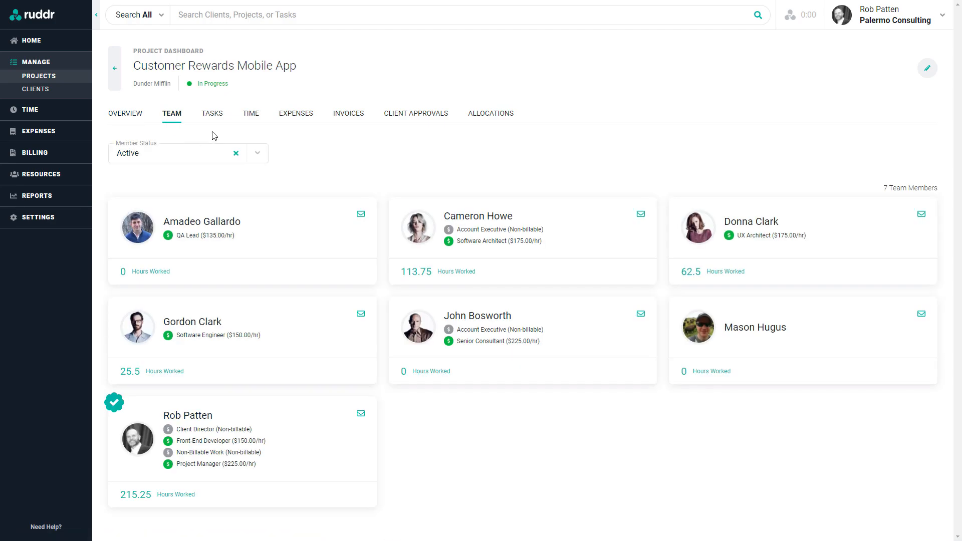
click(213, 117)
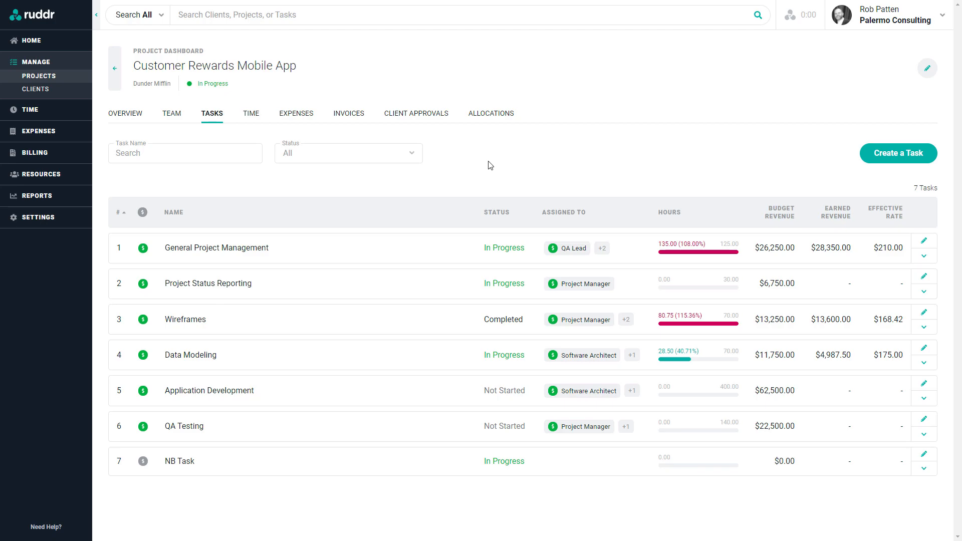
click(253, 116)
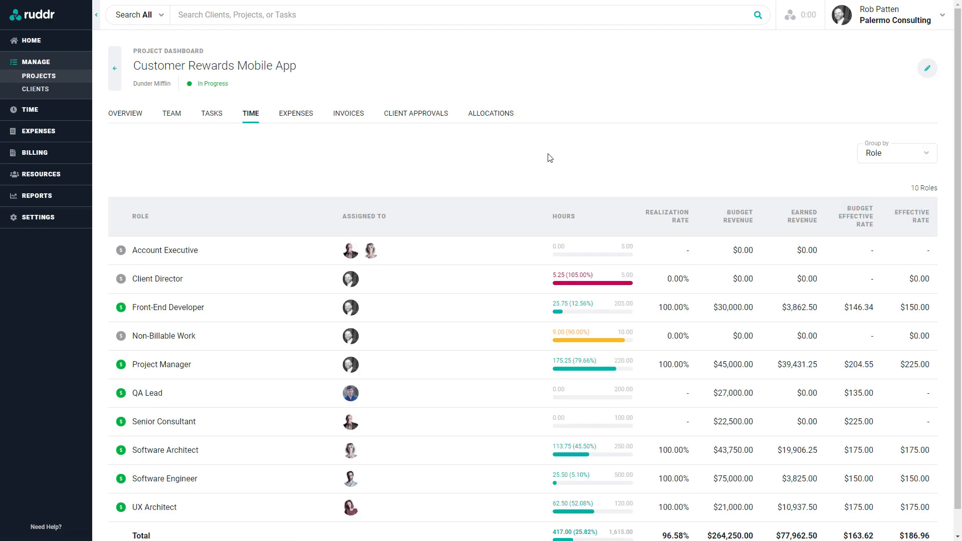
click(897, 159)
click(886, 193)
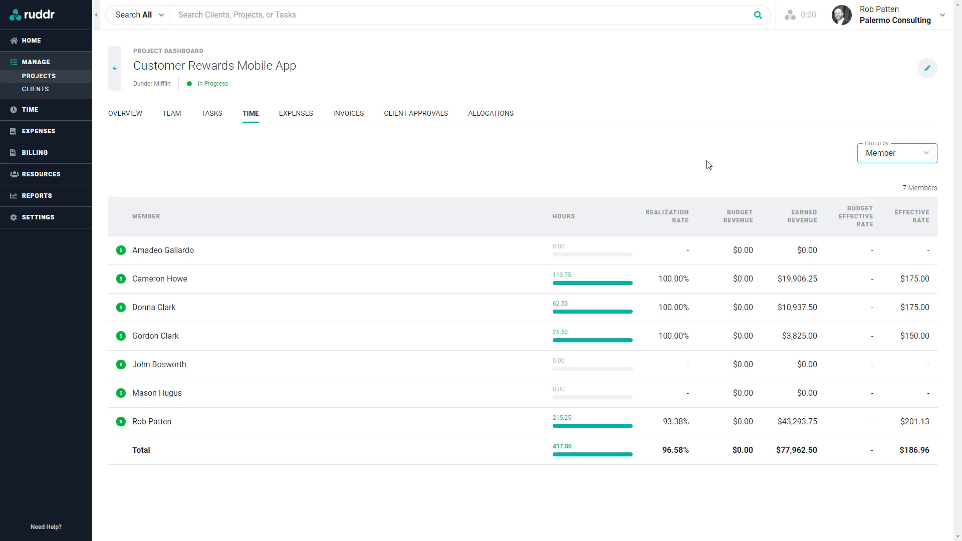
Review the project's expenses by category and view the invoice issued 10/11/2021, closing it when done.
click(299, 119)
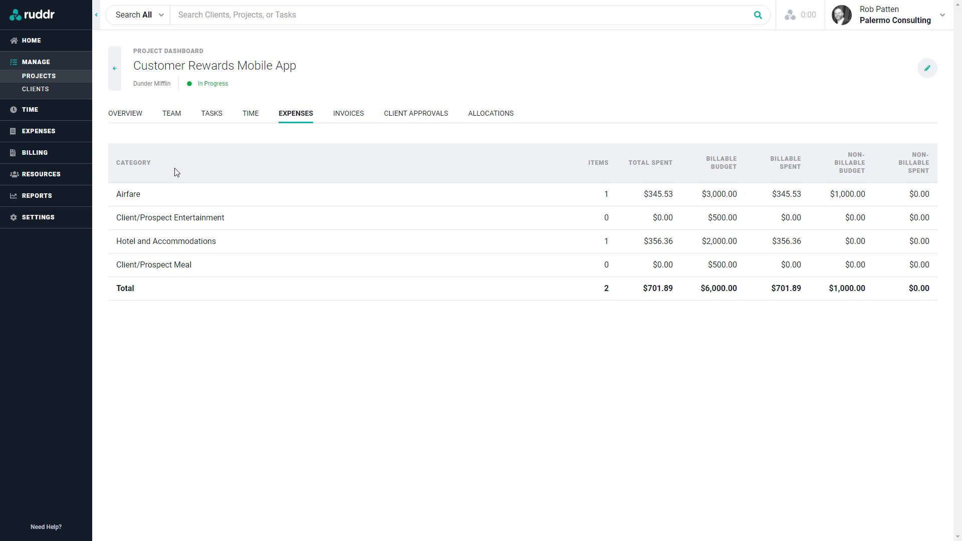
click(351, 119)
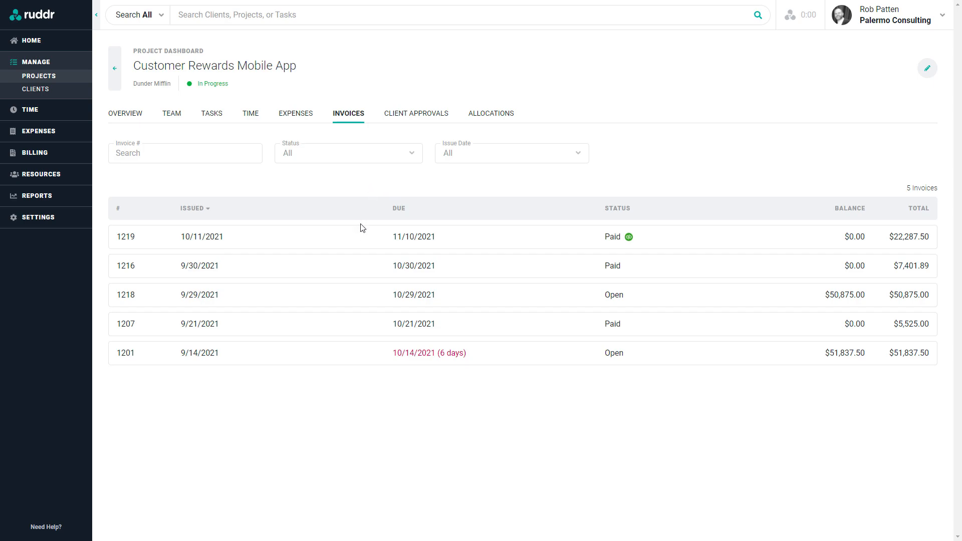
click(363, 245)
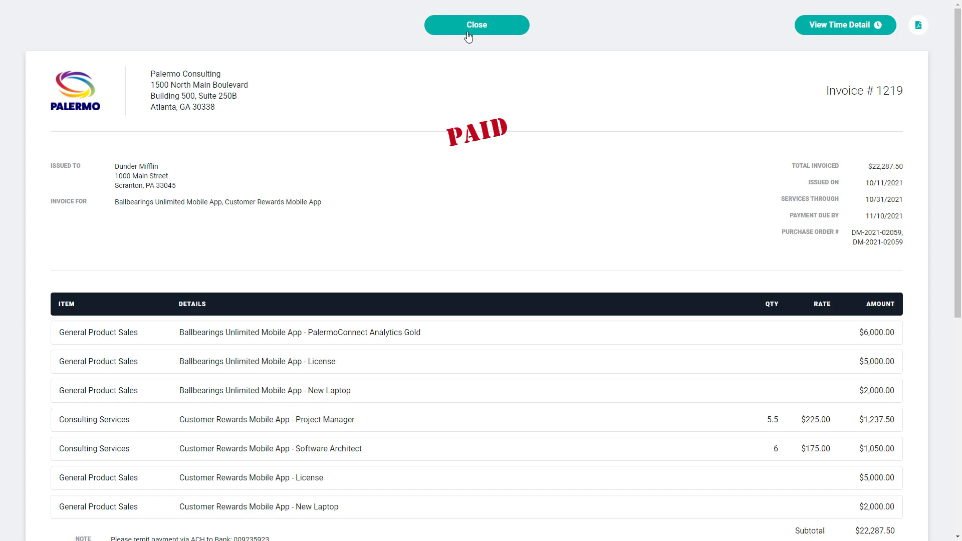
click(468, 36)
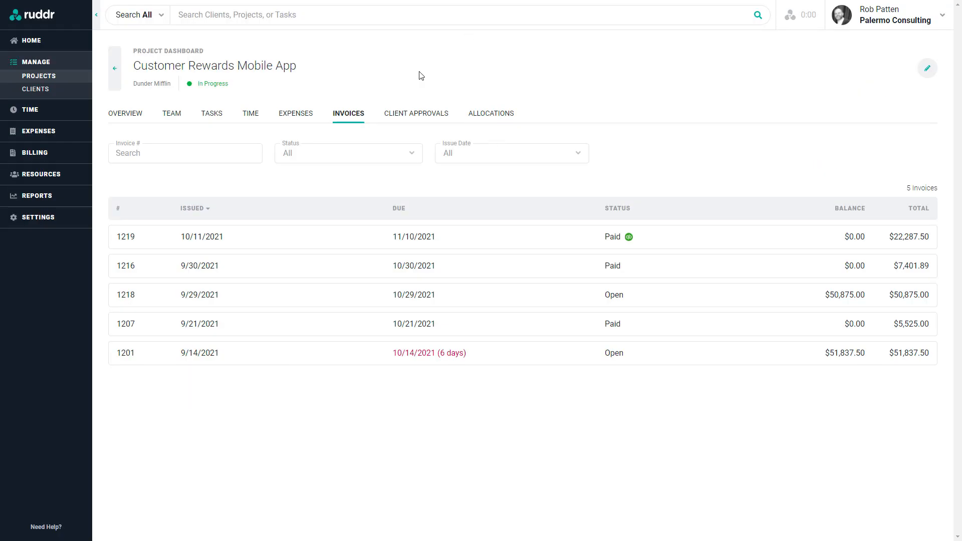
Review the project's client approvals and inspect the Front-End Developer and other bookings in its weekly allocations.
click(418, 114)
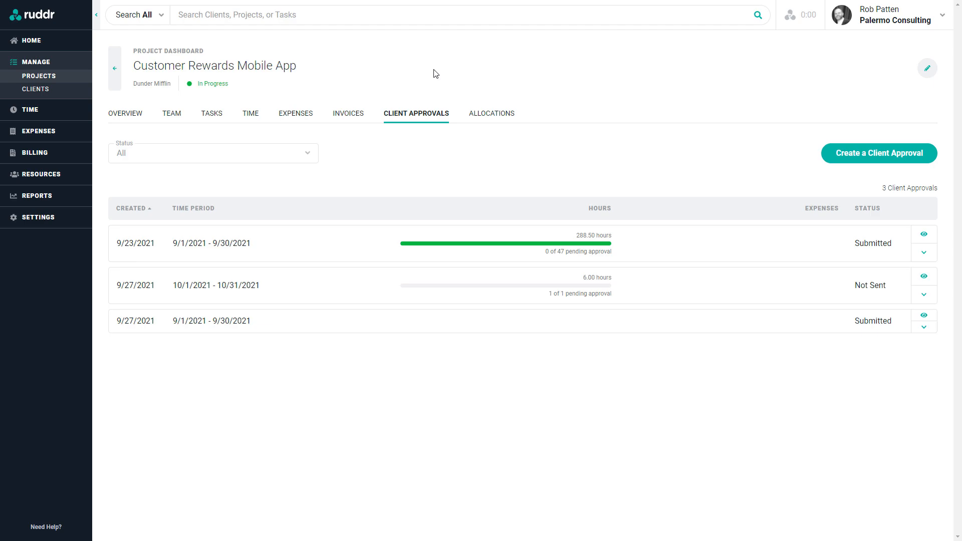
click(492, 114)
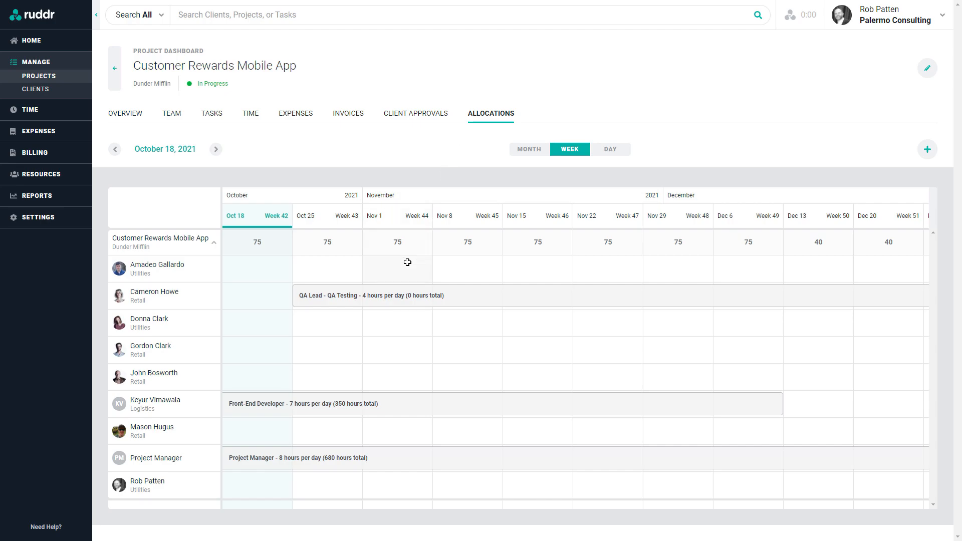
mouse_move(522, 300)
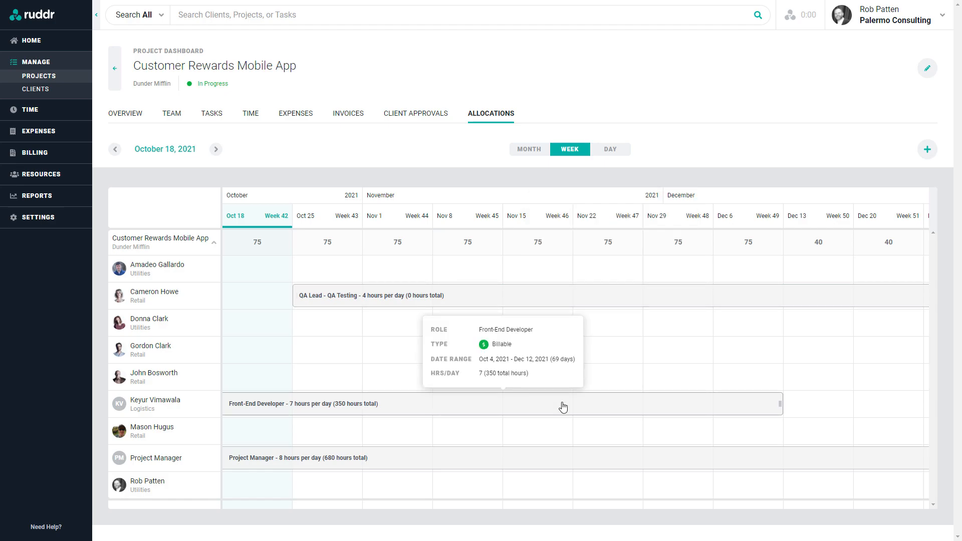
mouse_move(563, 461)
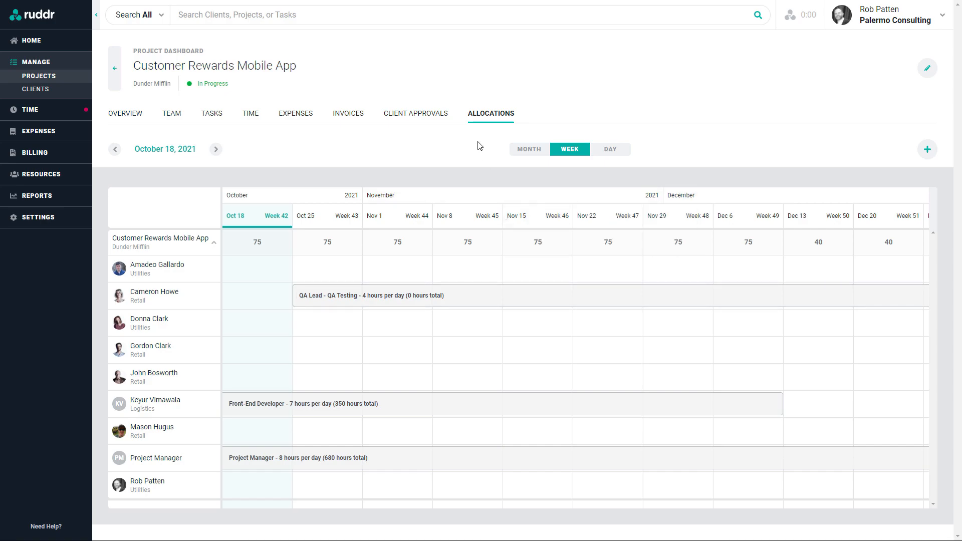
Create a Time & Materials project named "Our New Project" for client Dunder Mifflin, using team roles and a budget.
click(44, 78)
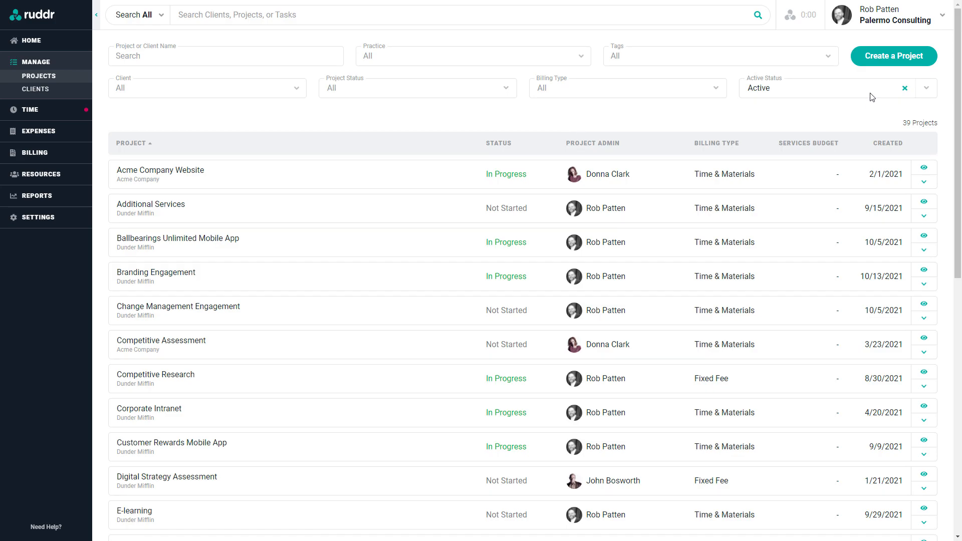
click(883, 60)
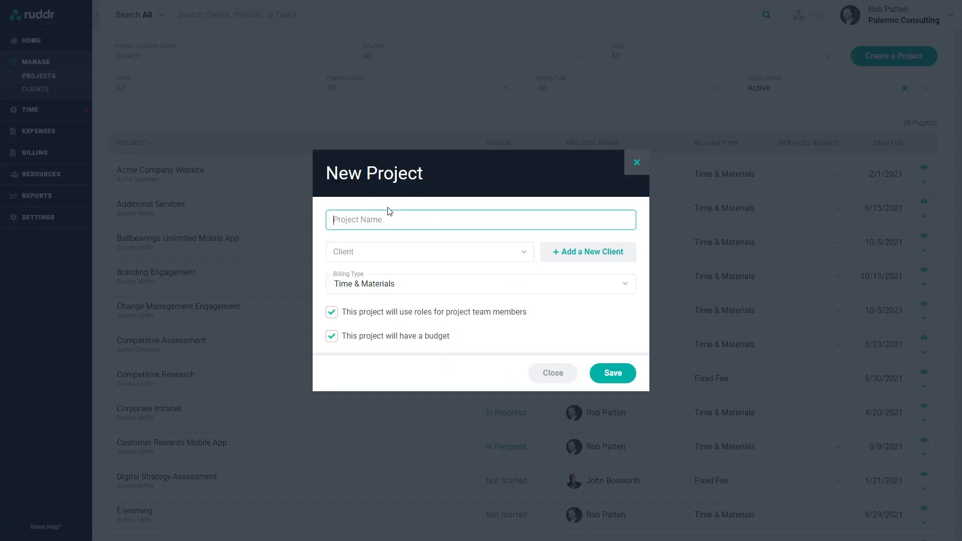
text(Our New Project)
click(435, 249)
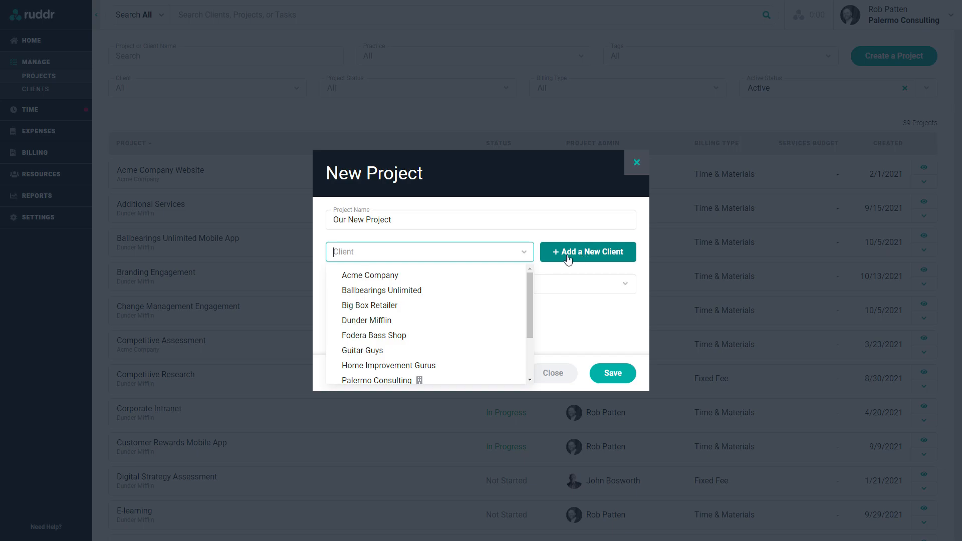
click(383, 325)
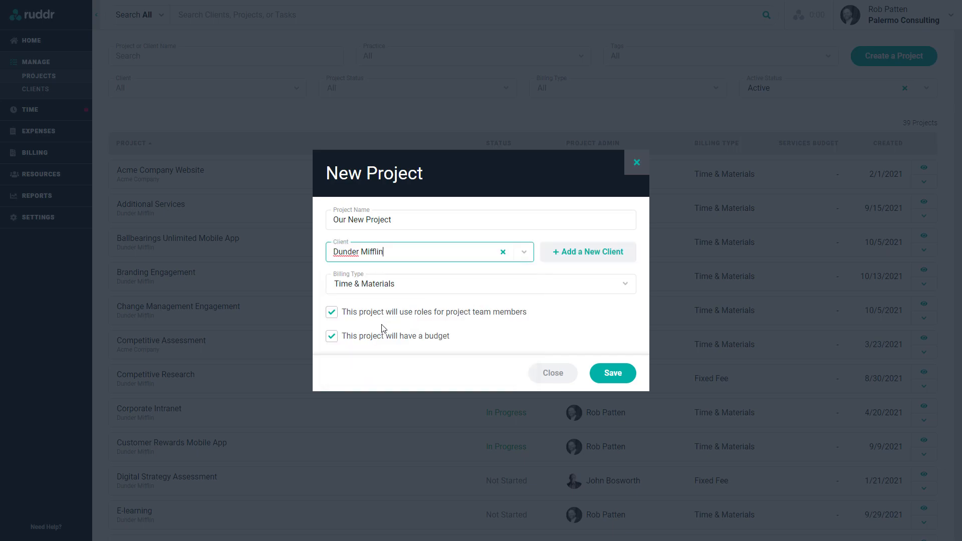
click(426, 284)
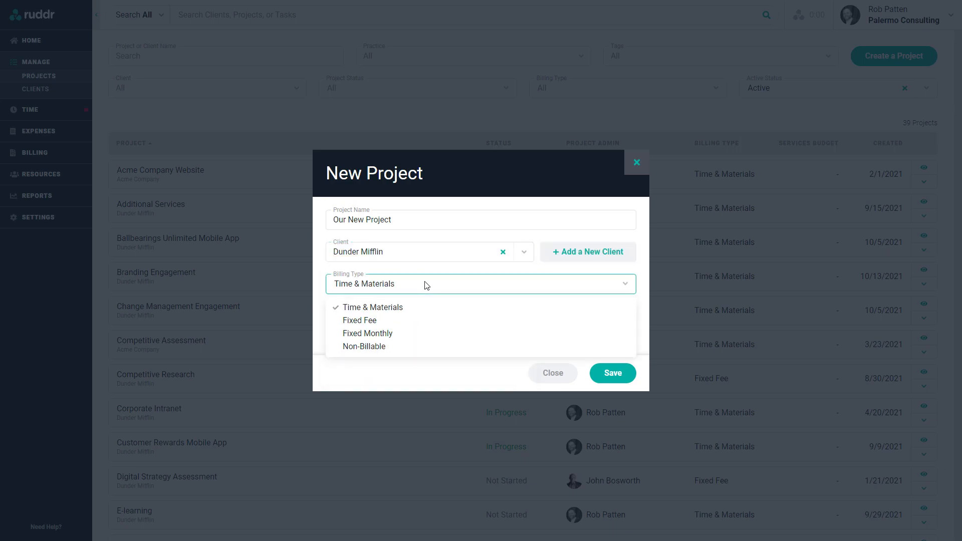
click(391, 313)
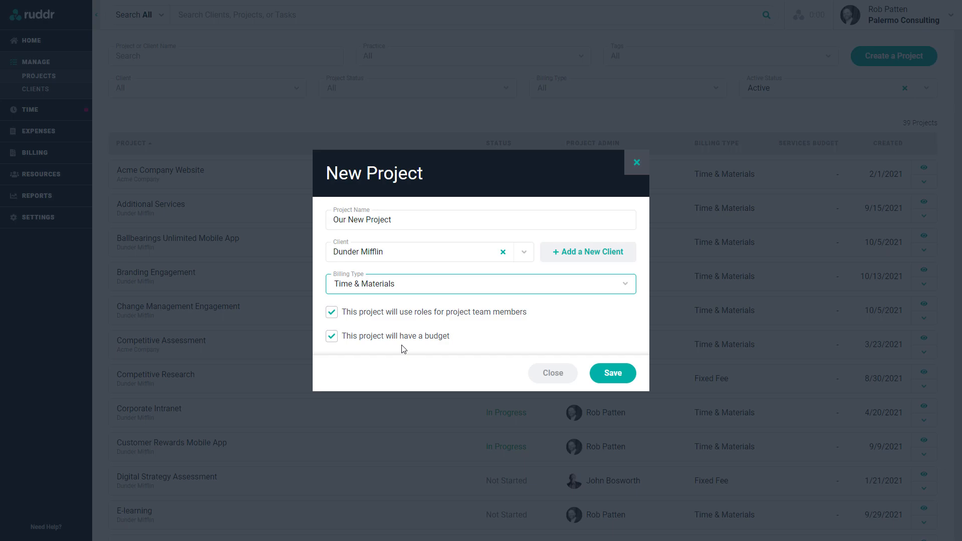
click(614, 374)
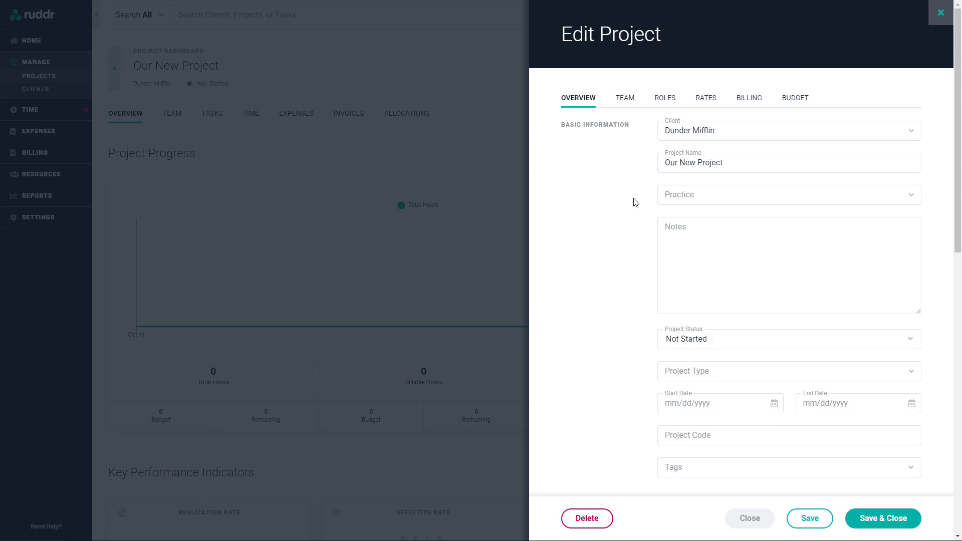
Set the project's practice to Digital Transformation, status to In Progress and project type to Digital Transformation.
click(714, 197)
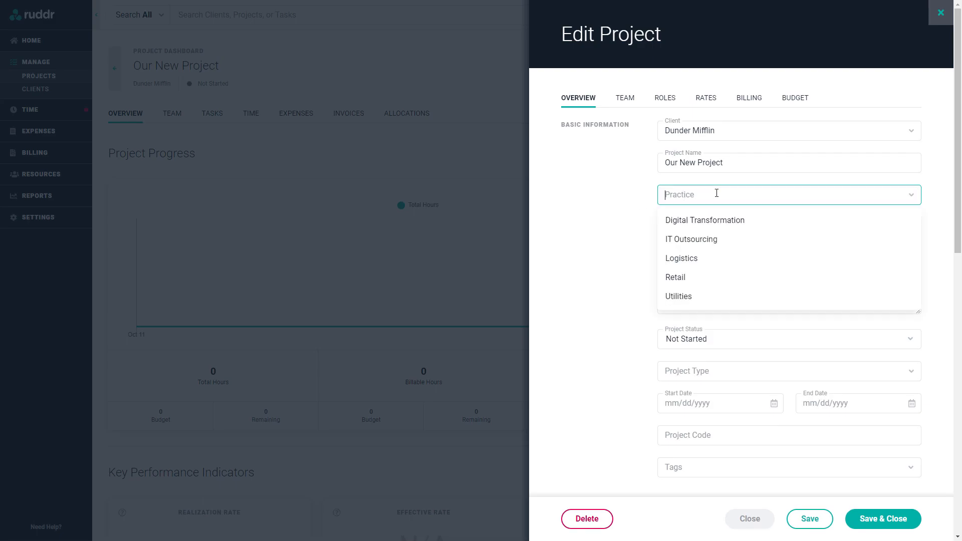
click(725, 224)
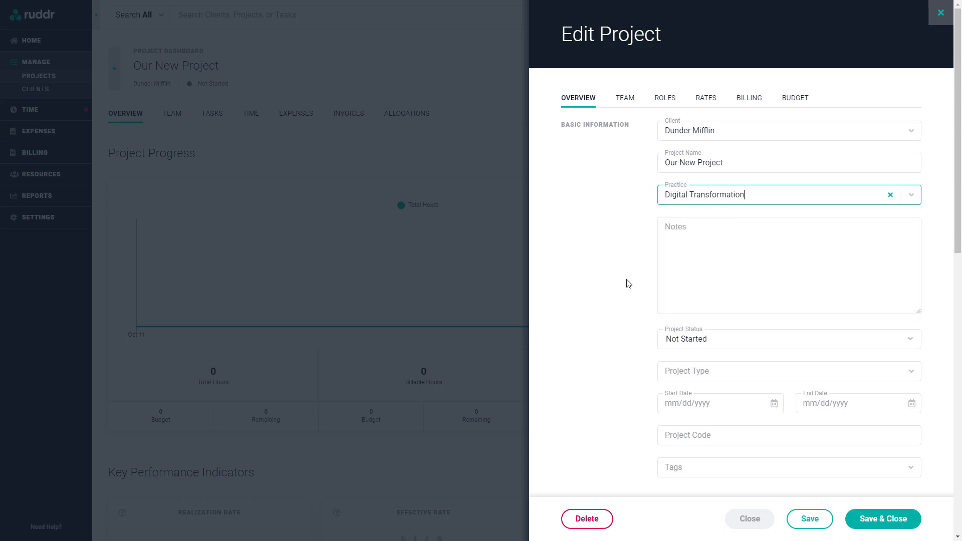
scroll(627, 284, down, 2)
click(699, 243)
click(701, 276)
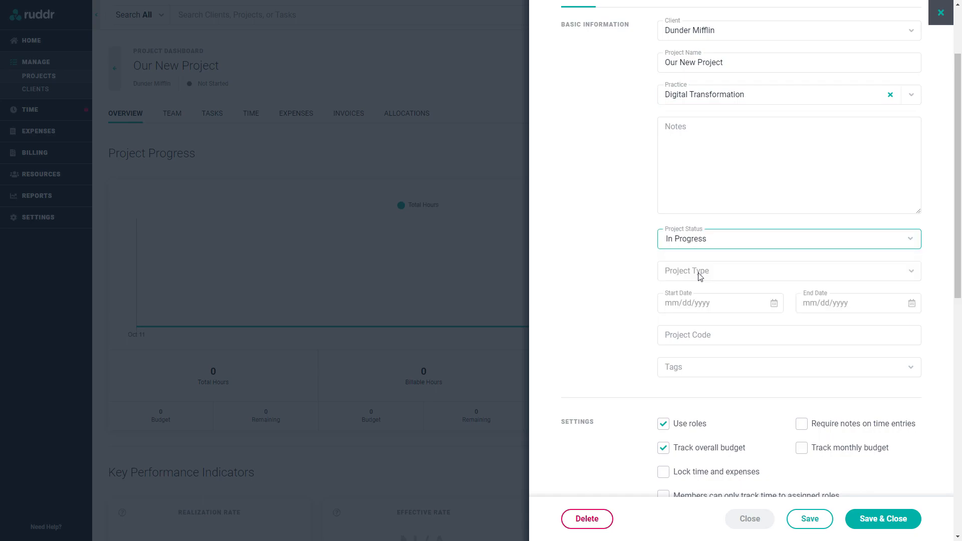
click(709, 271)
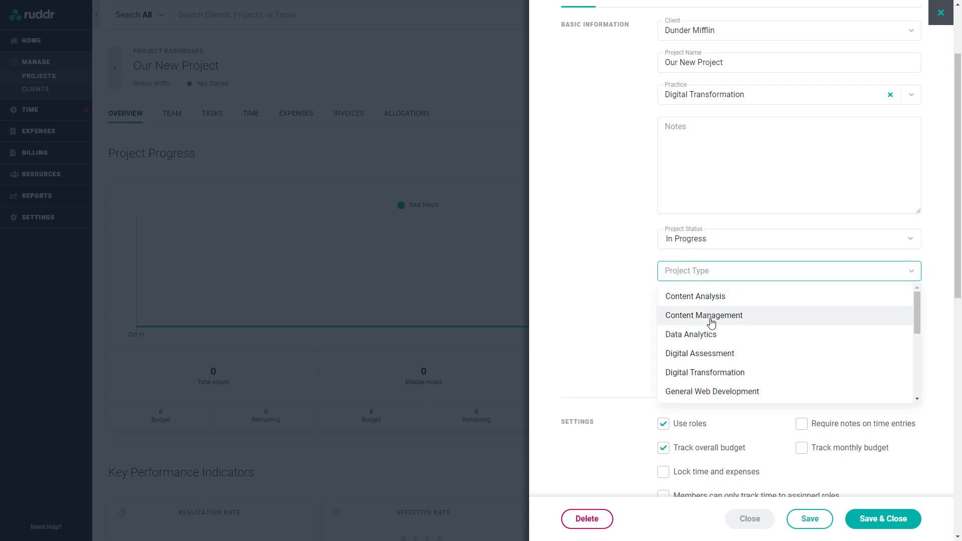
click(709, 372)
Set the project's start date to 10/01/2021 and end date to 02/28/2022.
scroll(596, 301, down, 2)
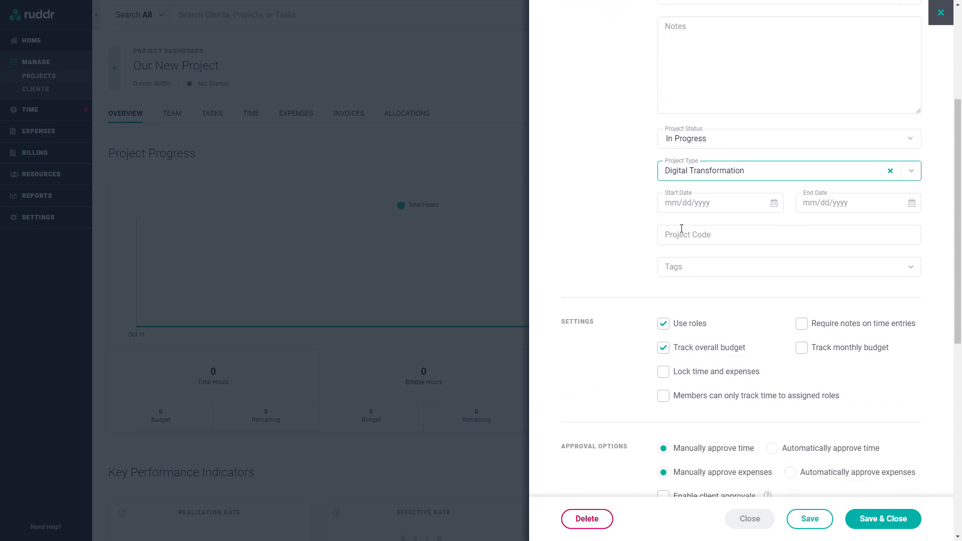
click(694, 203)
click(739, 273)
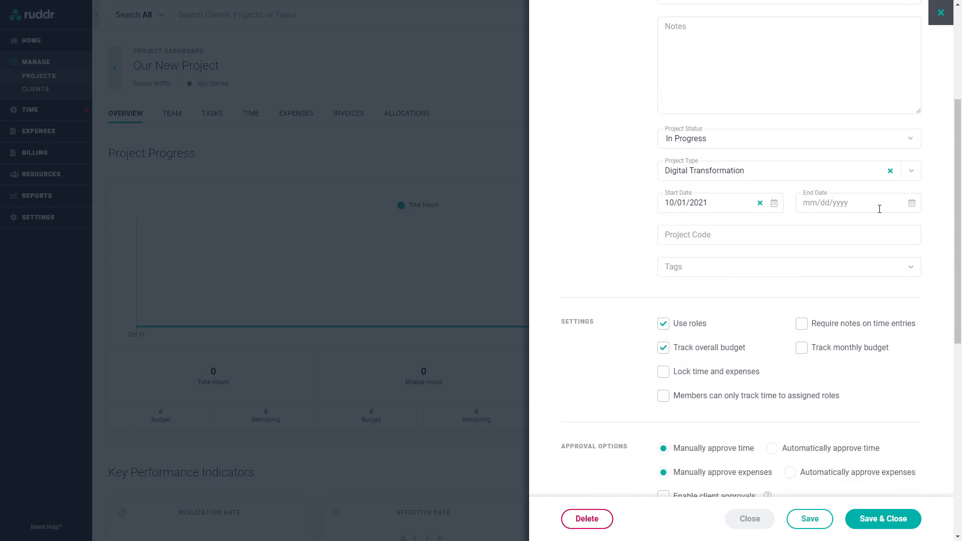
click(879, 206)
click(914, 234)
click(914, 234)
click(914, 234)
click(913, 234)
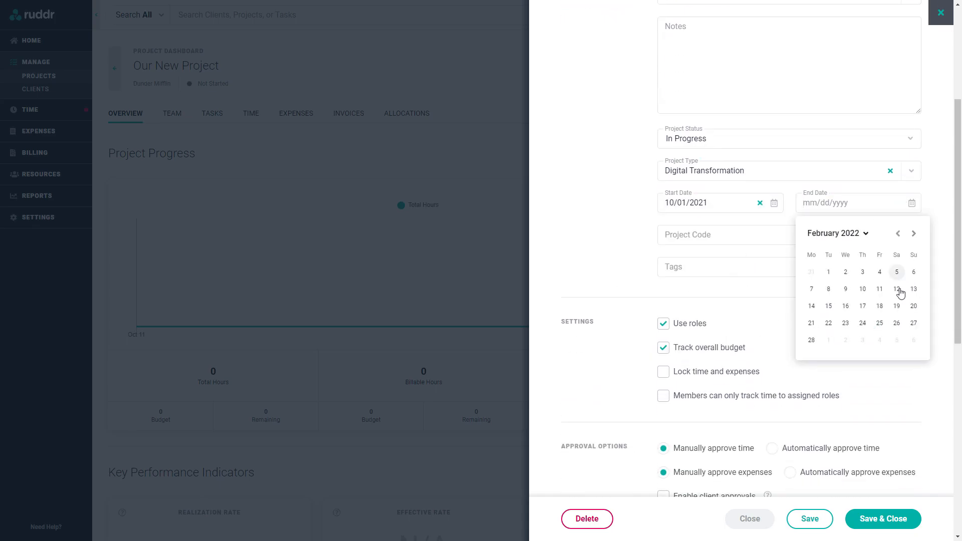
click(812, 341)
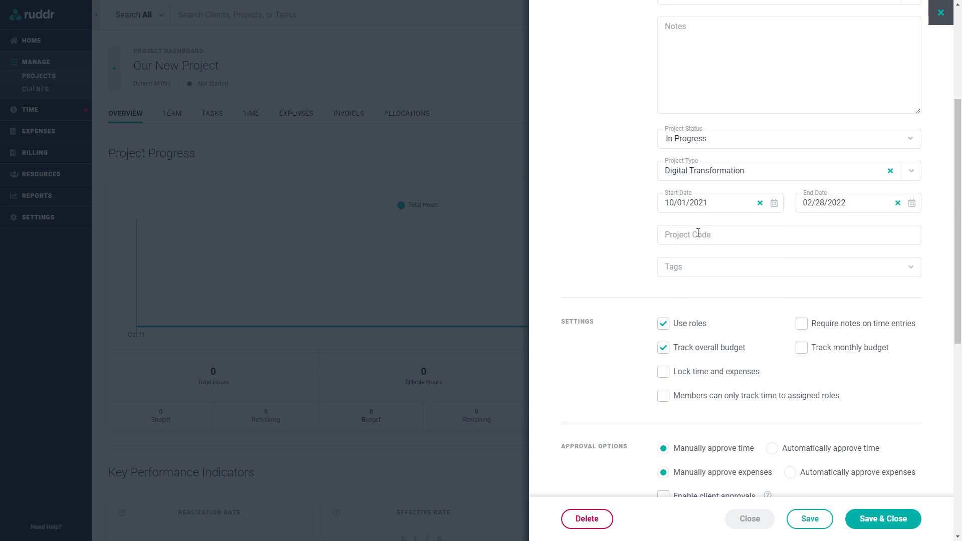
Tag the project with Android and iOS.
click(697, 267)
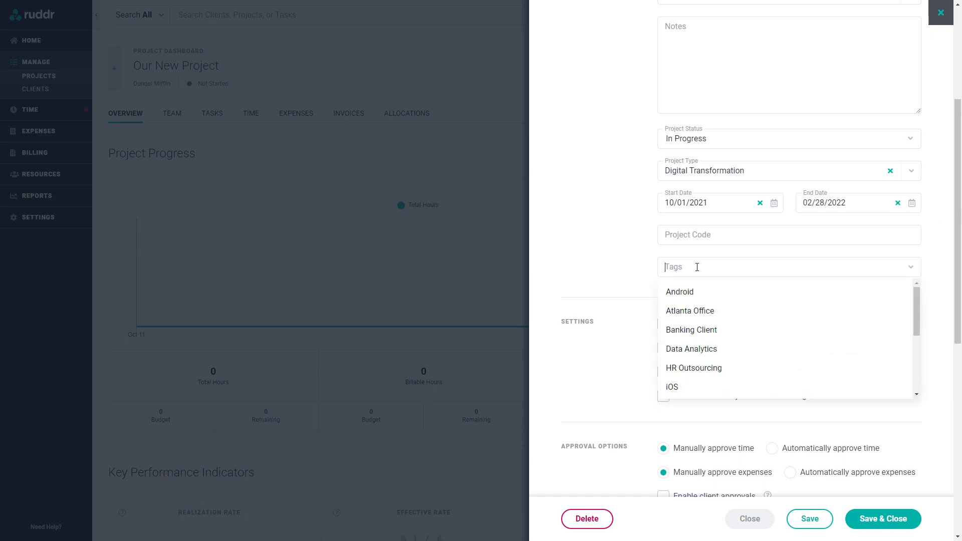
click(685, 293)
click(744, 261)
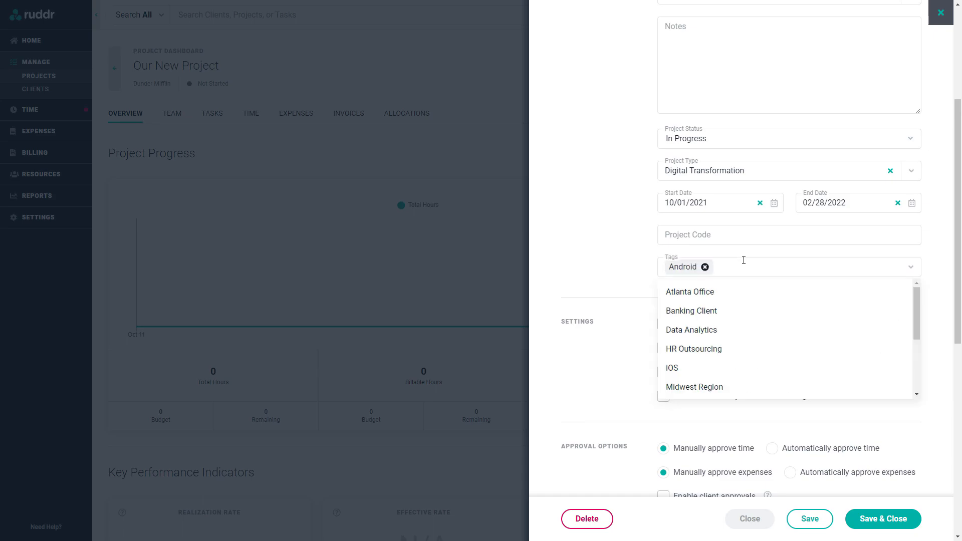
click(672, 369)
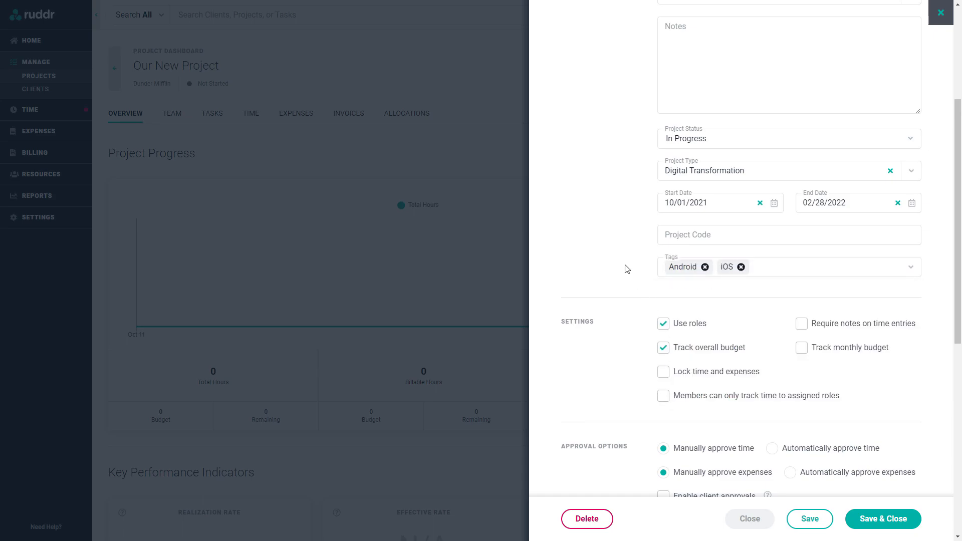
Try automatic approval for the project's time and expenses, and return both to manual approval.
scroll(627, 271, down, 2)
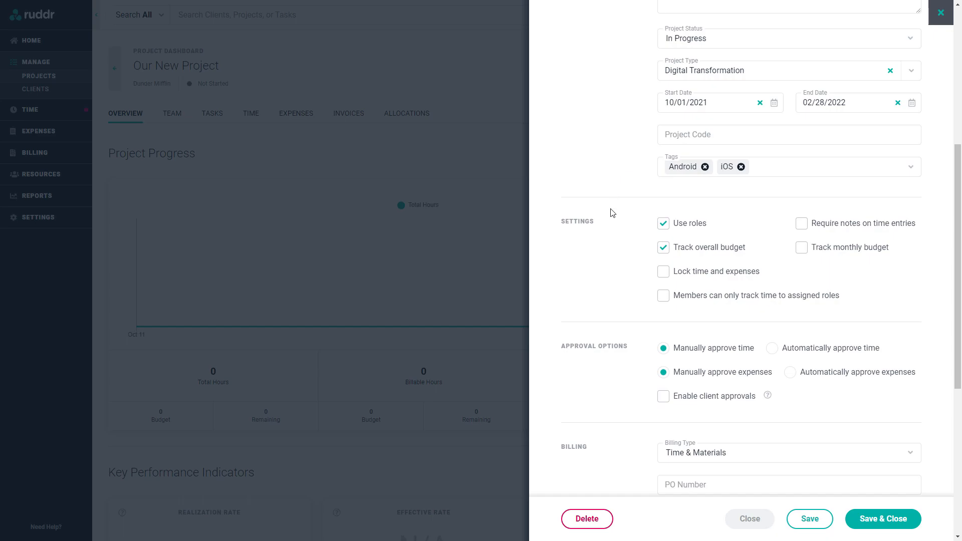
scroll(614, 200, down, 2)
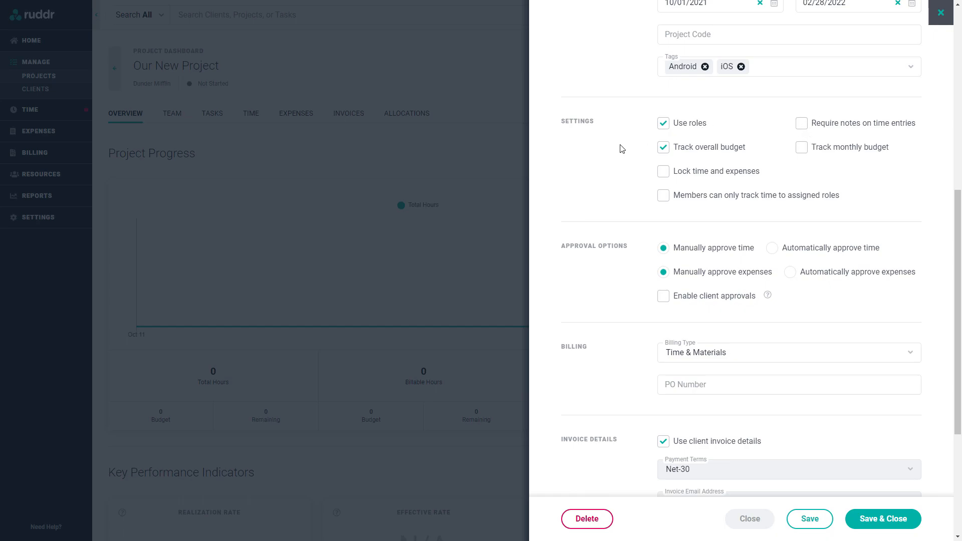
scroll(621, 149, down, 2)
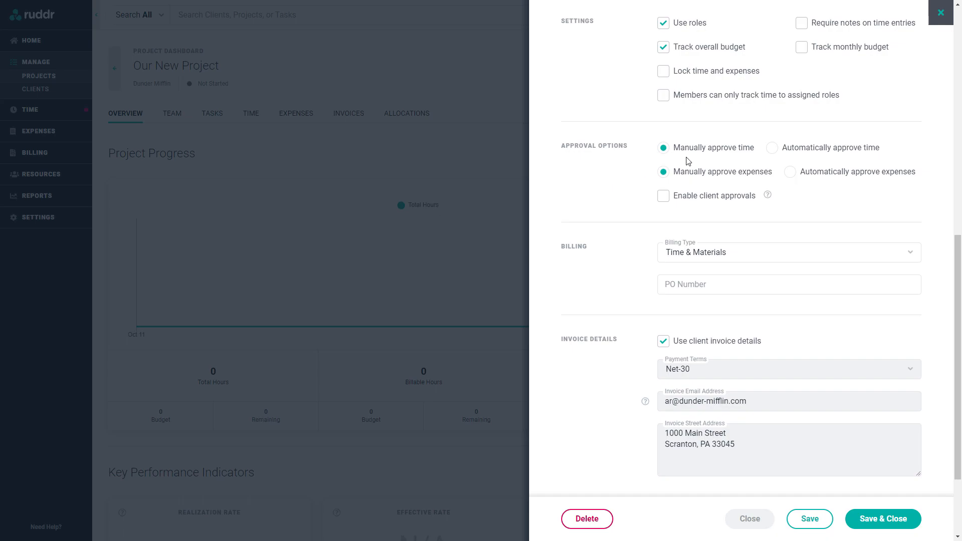
click(772, 148)
click(790, 172)
click(665, 149)
click(664, 173)
Review the project's billing, invoice details, Slack channel and cloud folder options.
scroll(612, 195, down, 2)
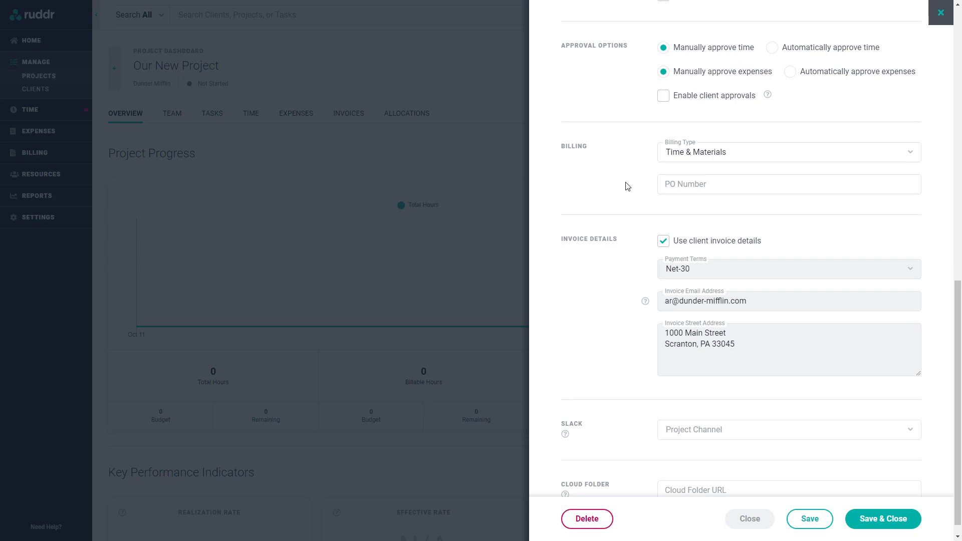
scroll(635, 195, down, 1)
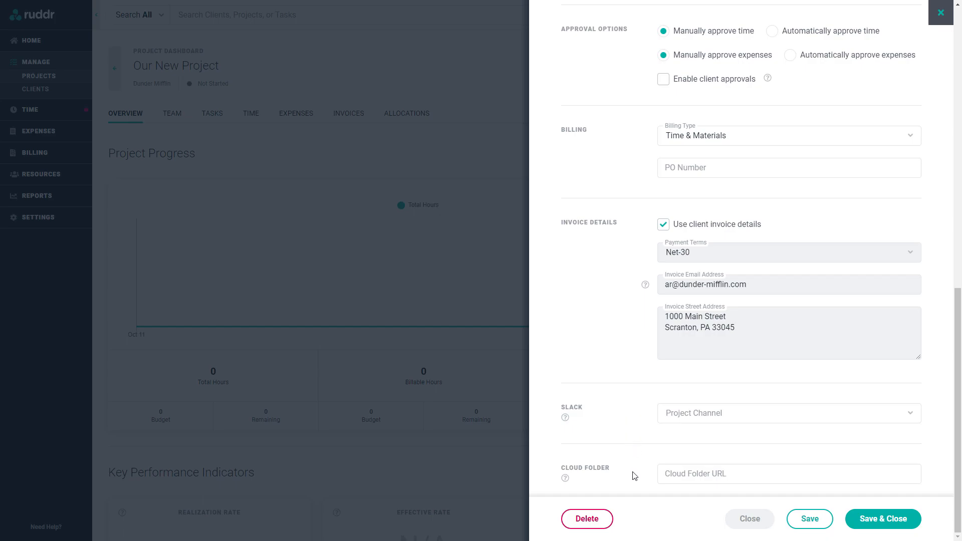
scroll(634, 474, up, 10)
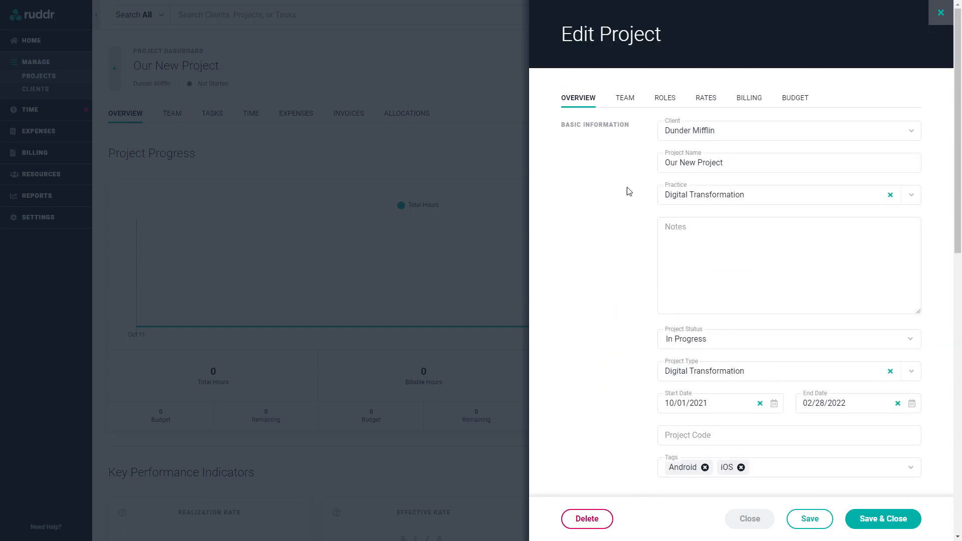
Add the second and third active members in the member list to the project team.
click(626, 101)
click(887, 132)
click(810, 159)
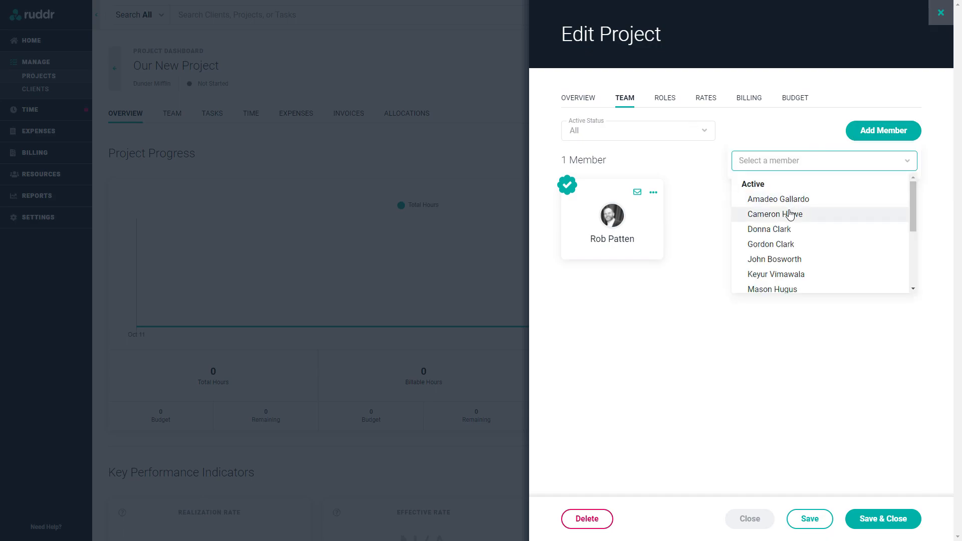
click(791, 215)
click(866, 135)
click(822, 160)
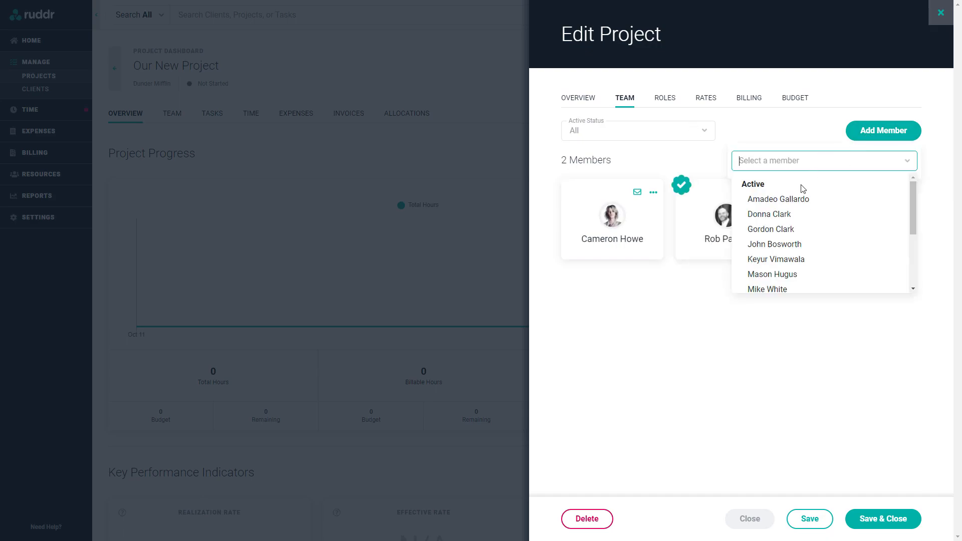
click(771, 216)
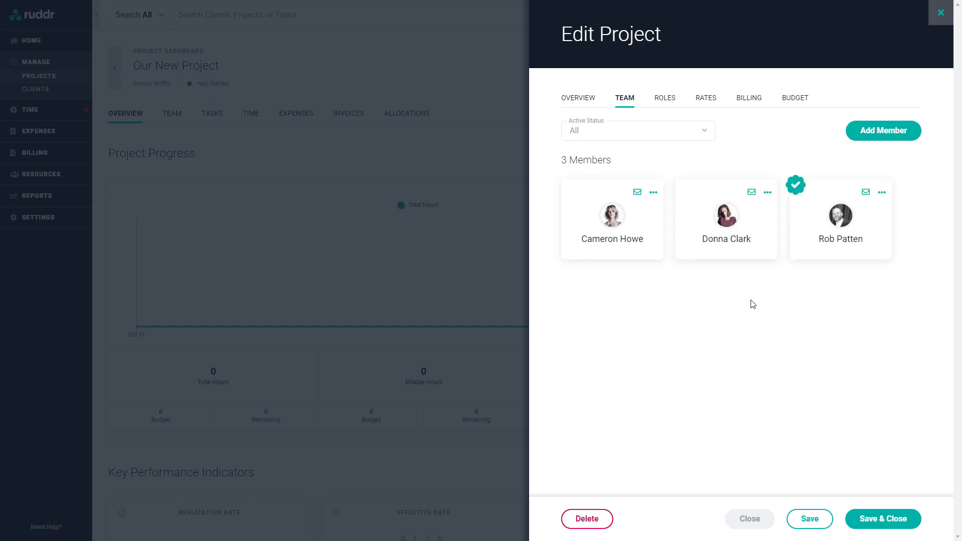
Make the second team member the project admin, and give the admin role back to the third member.
mouse_move(798, 195)
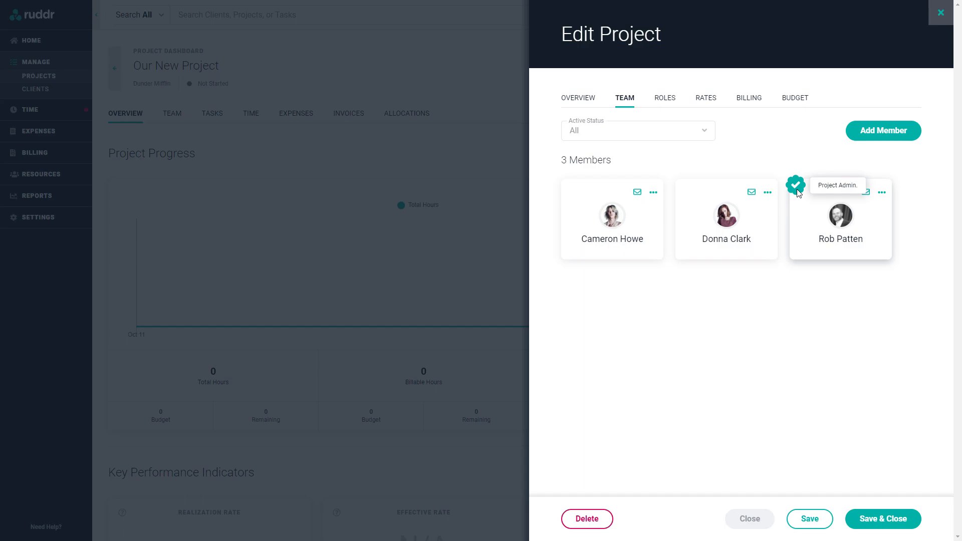
click(768, 194)
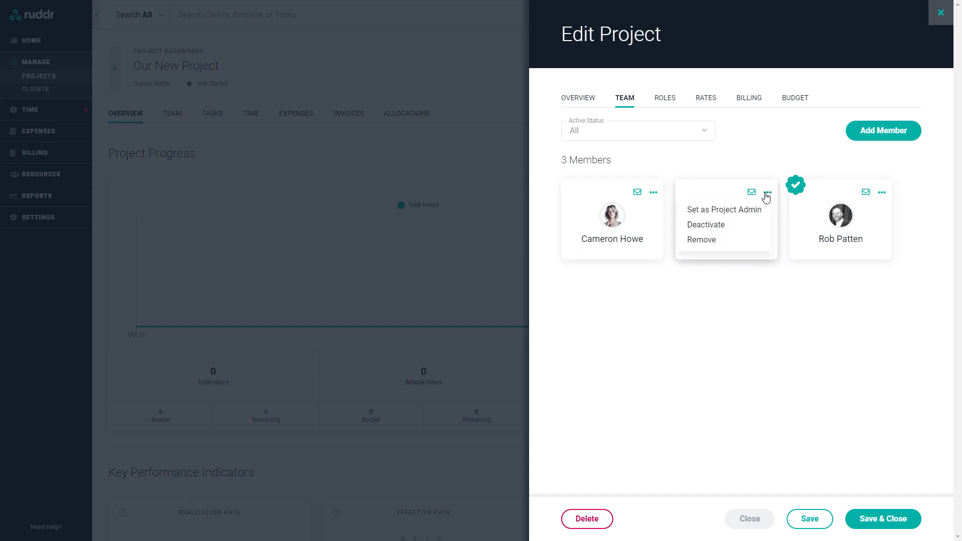
click(745, 210)
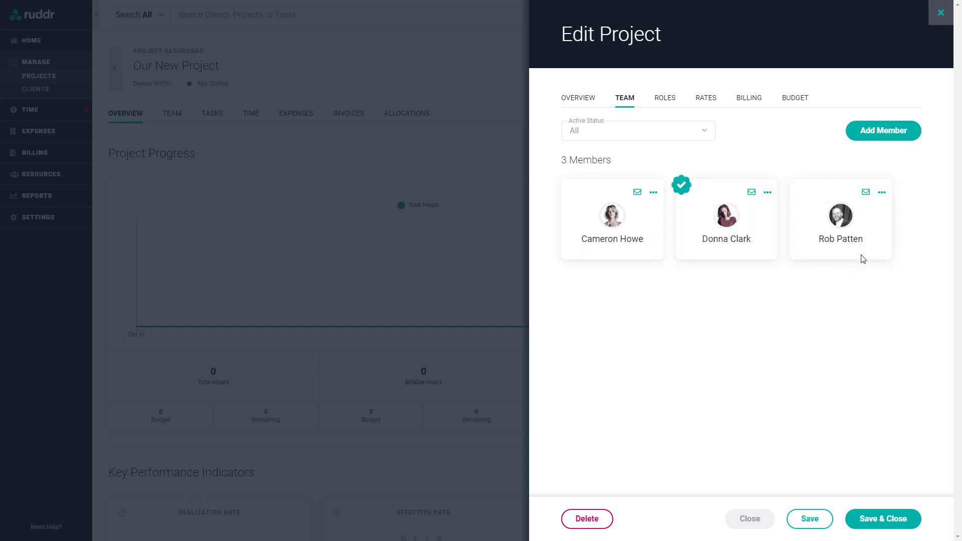
click(882, 193)
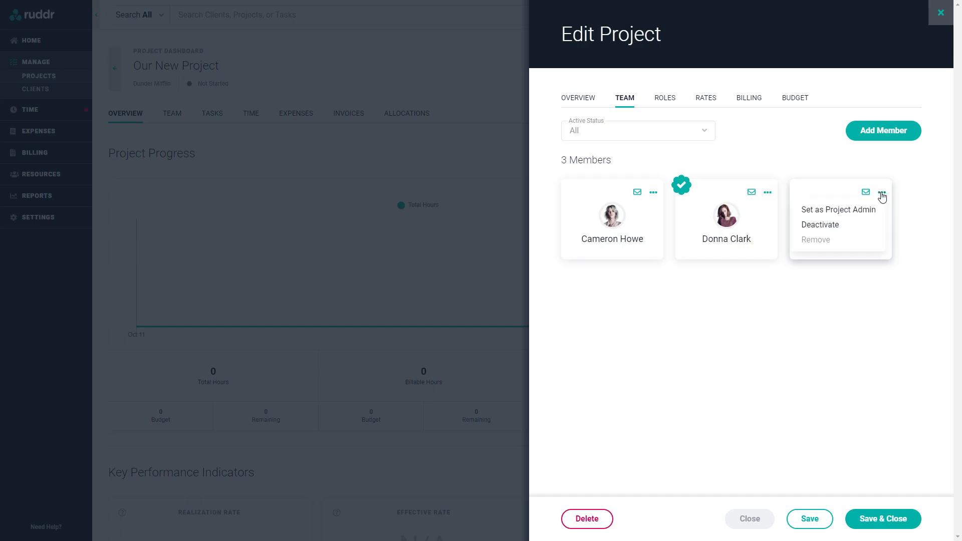
click(855, 215)
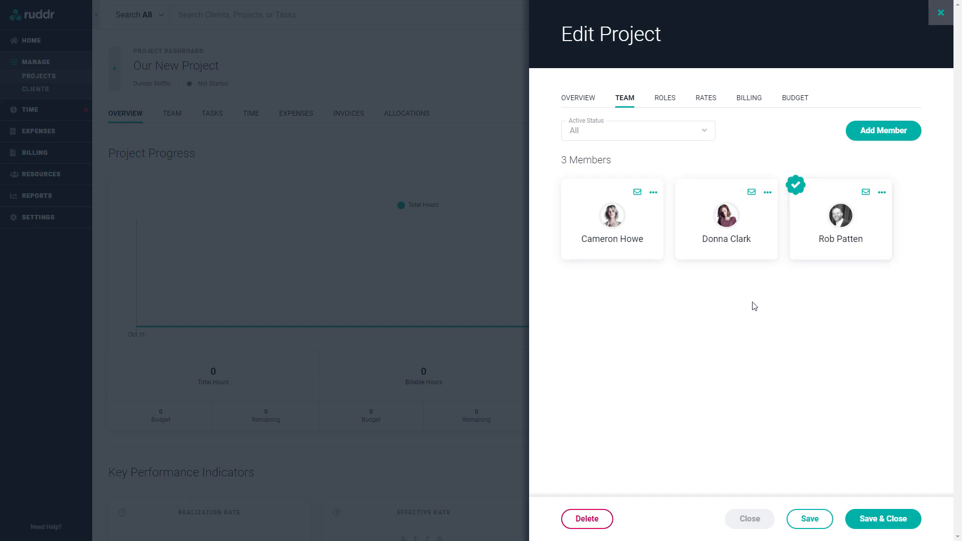
Add a billable project role named "Project Manager" with the Project Management discipline.
click(666, 102)
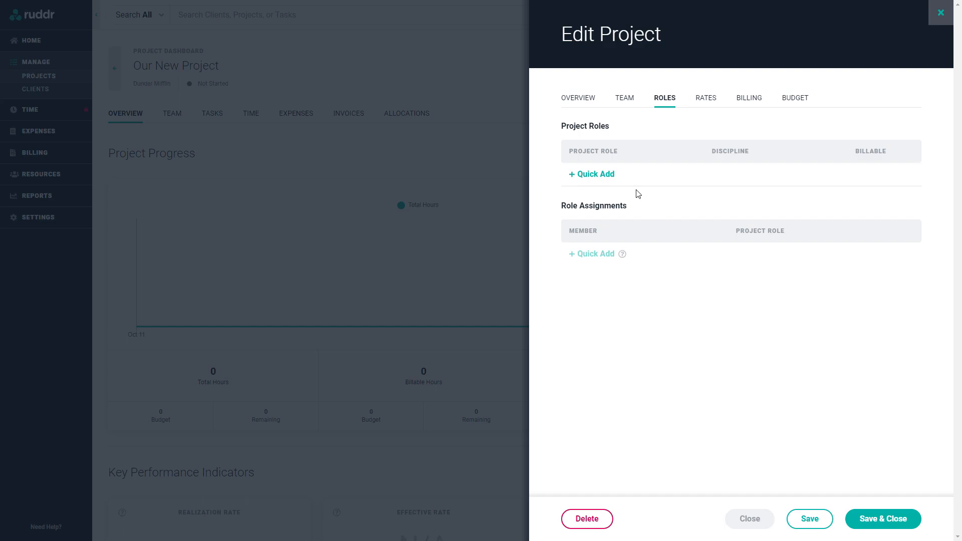
click(597, 174)
text(Project Manager)
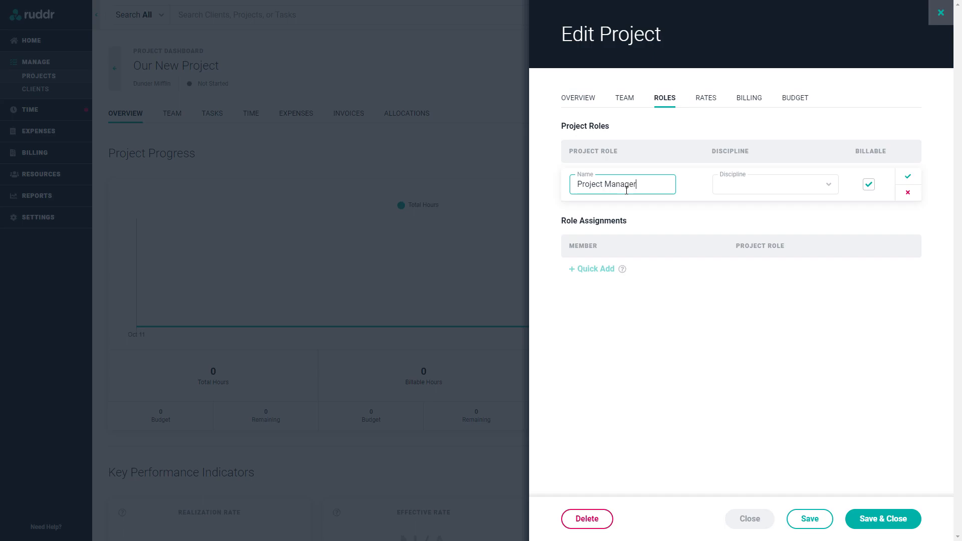
click(784, 184)
click(752, 306)
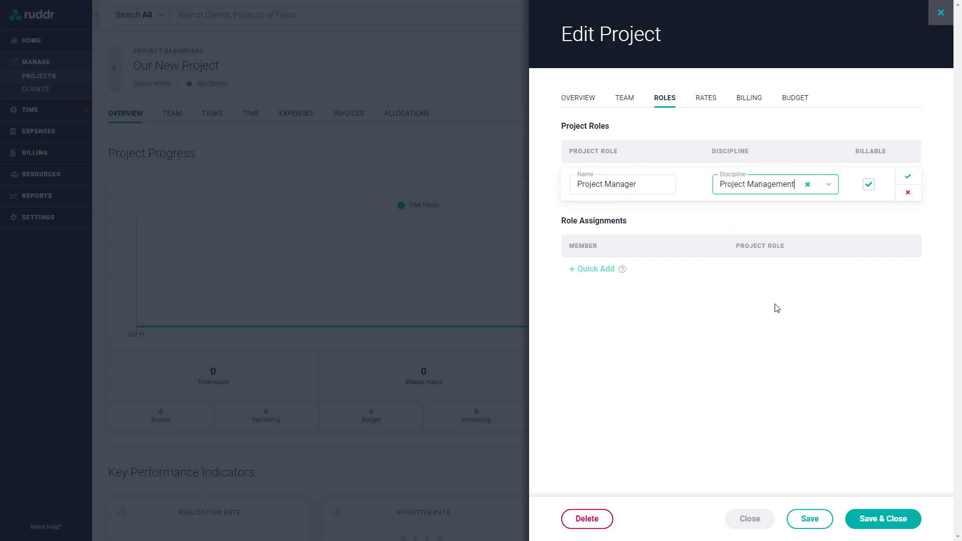
click(869, 185)
click(870, 185)
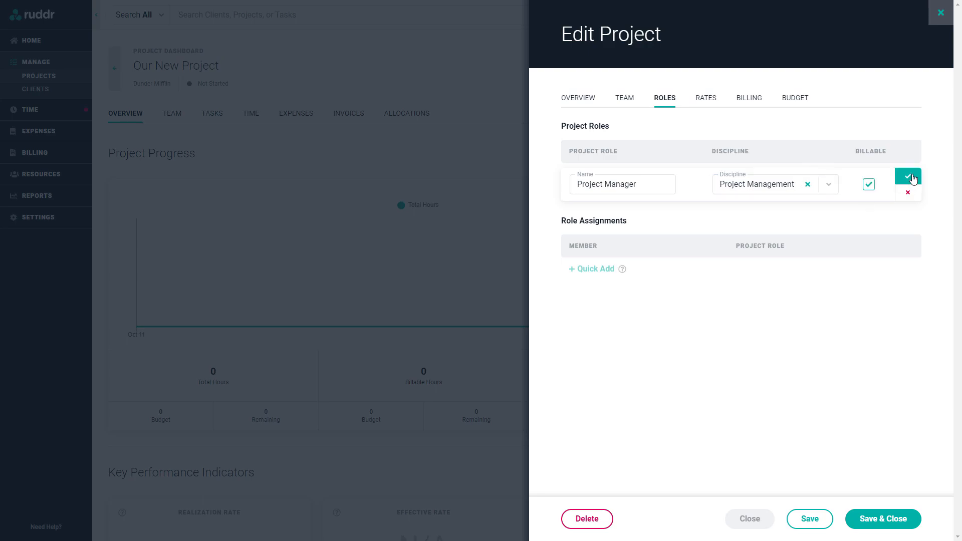
click(913, 179)
Add a billable project role named "Software Engineer" with the Software Engineering discipline.
click(605, 206)
text(Software Engineer)
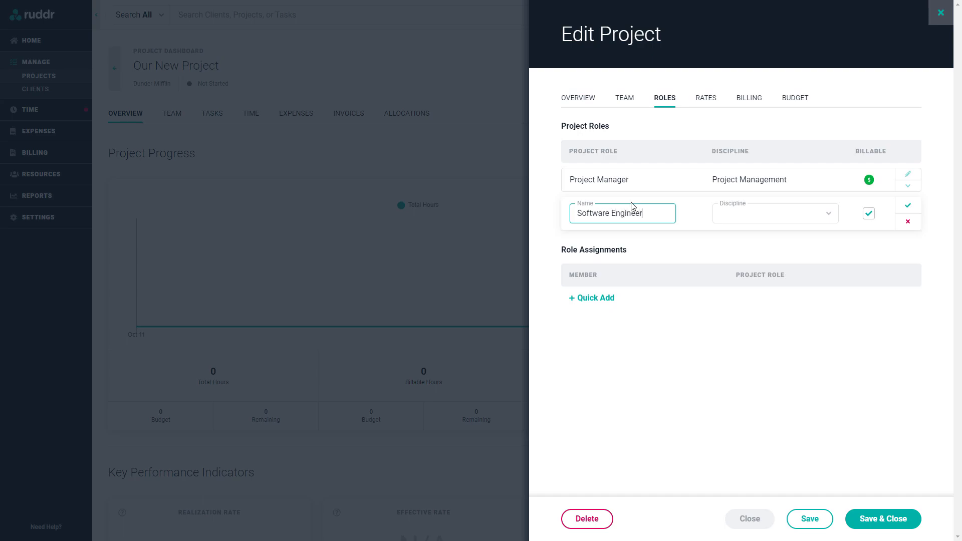
click(756, 214)
scroll(730, 301, down, 3)
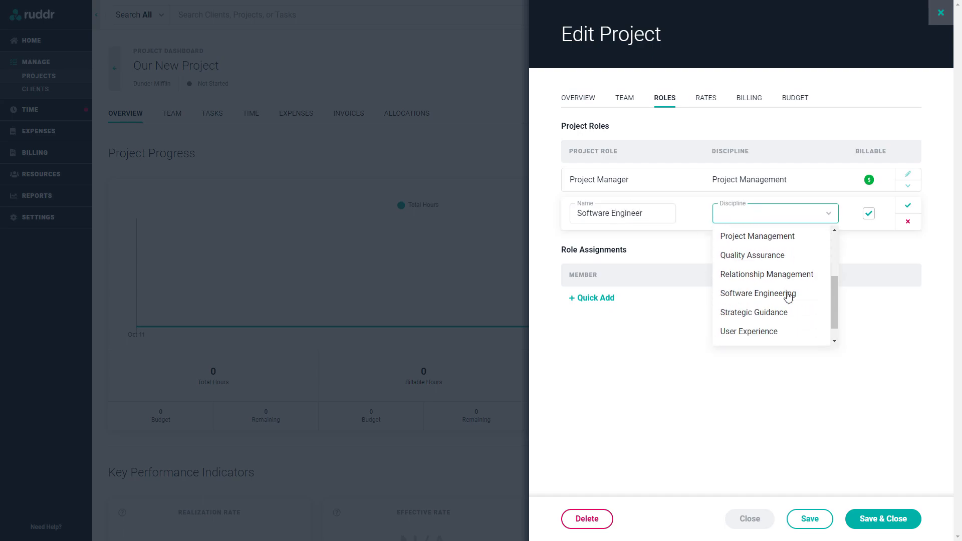
click(781, 296)
click(908, 205)
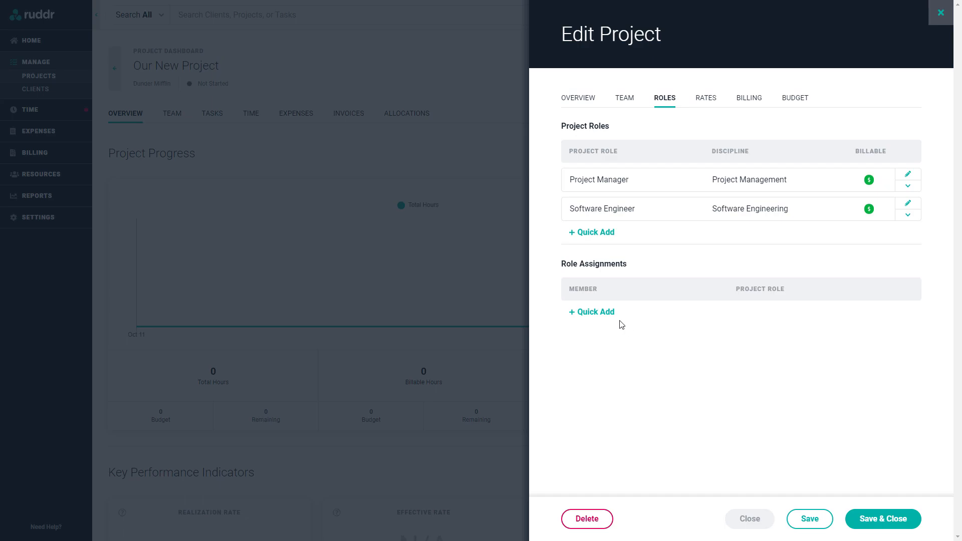
Assign the Project Manager role to the second member in the role assignment list.
click(605, 314)
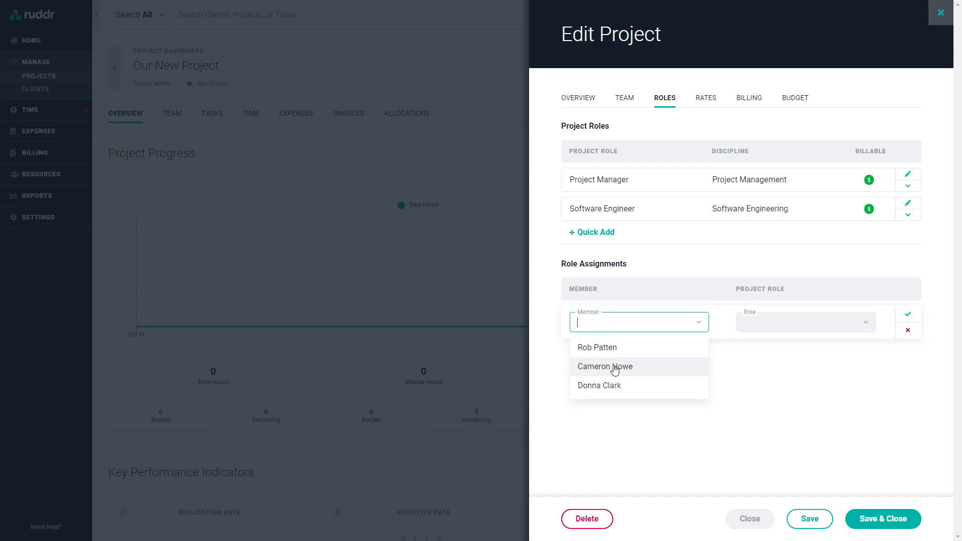
click(632, 365)
click(784, 324)
click(785, 346)
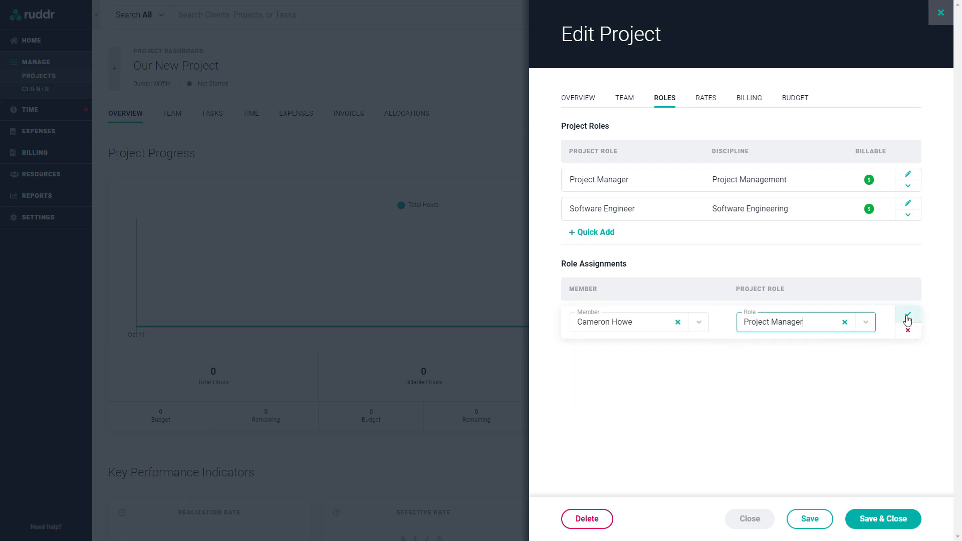
click(907, 317)
Add a second role assignment for the second team member, with the Software Engineer role.
click(594, 344)
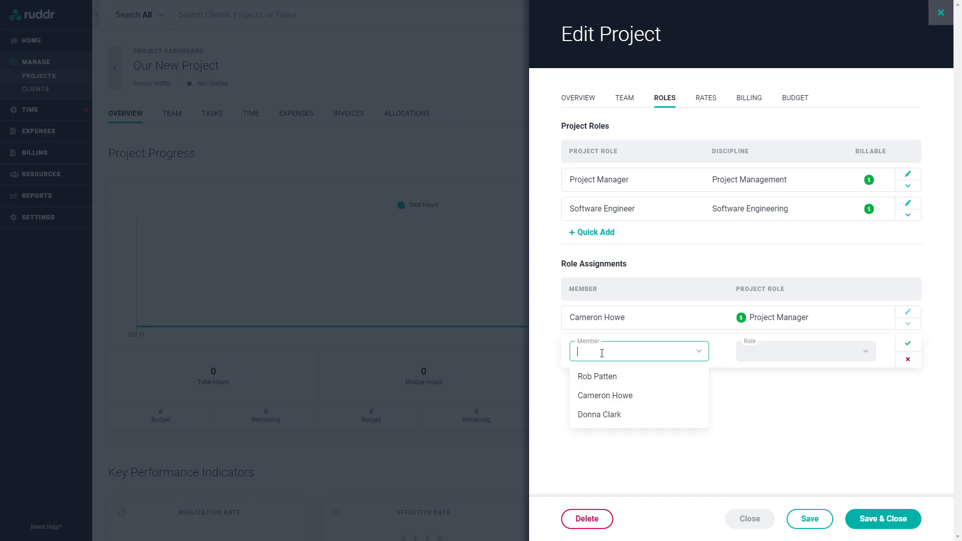
click(601, 396)
click(778, 353)
click(781, 376)
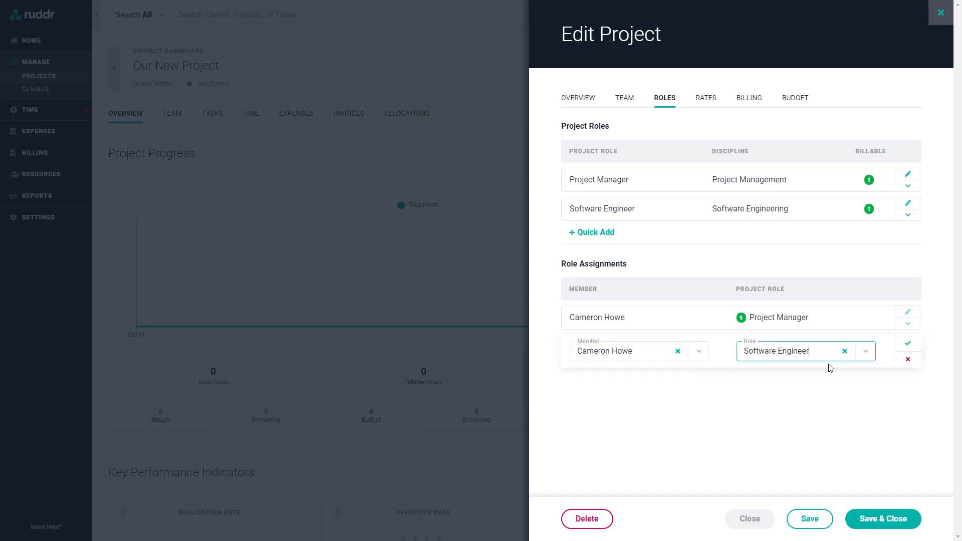
click(908, 344)
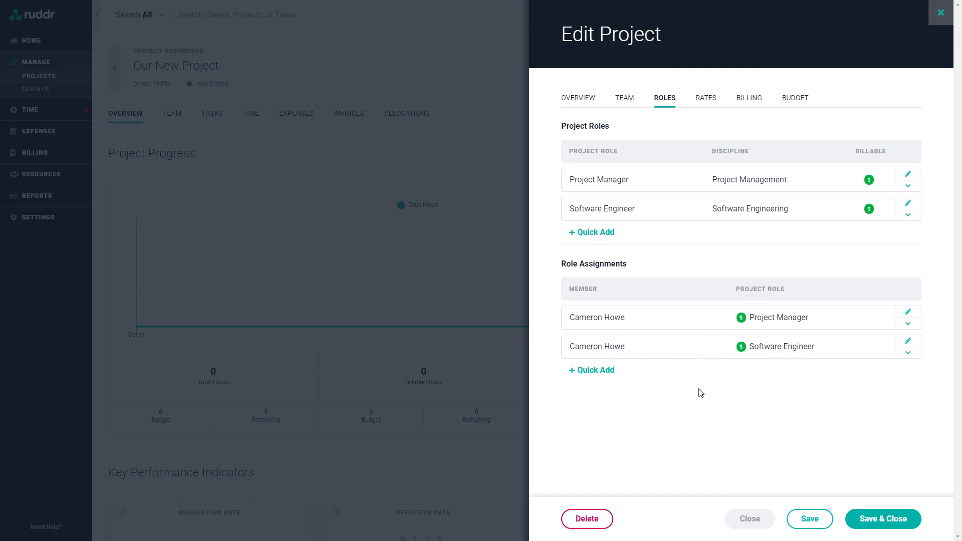
Assign the Software Engineer role to the first team member in the role assignment list.
click(606, 371)
click(601, 405)
click(776, 381)
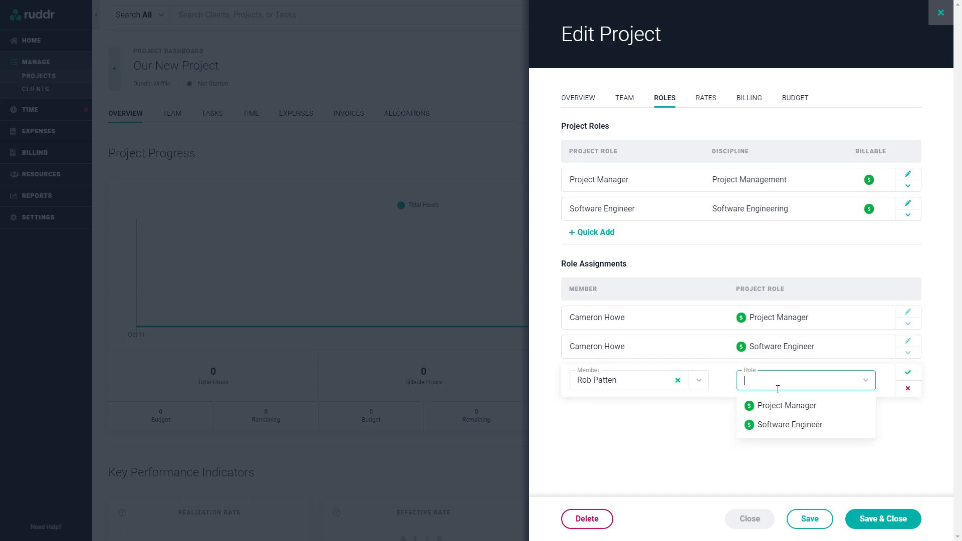
click(784, 424)
click(903, 371)
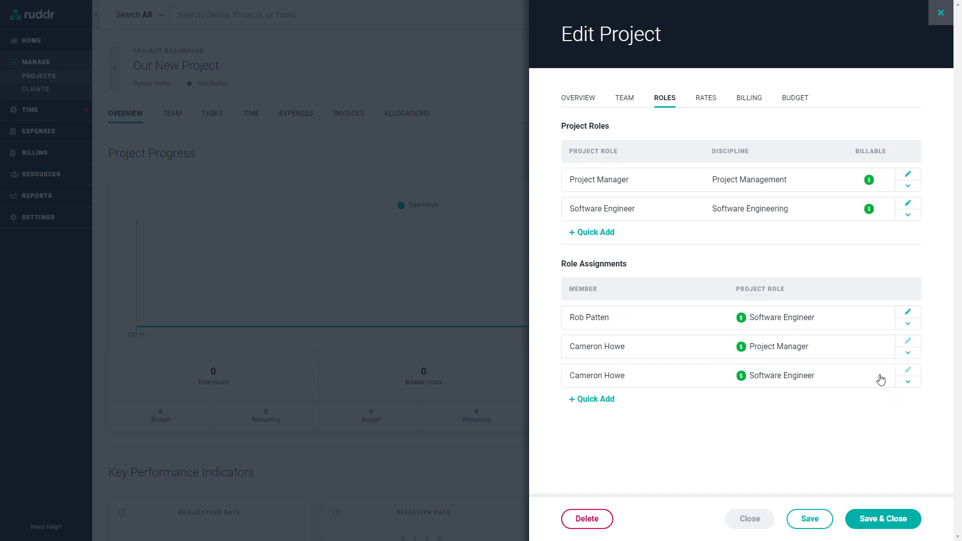
Assign the Software Engineer role to the third team member in the role assignment list.
click(594, 398)
click(594, 472)
click(812, 409)
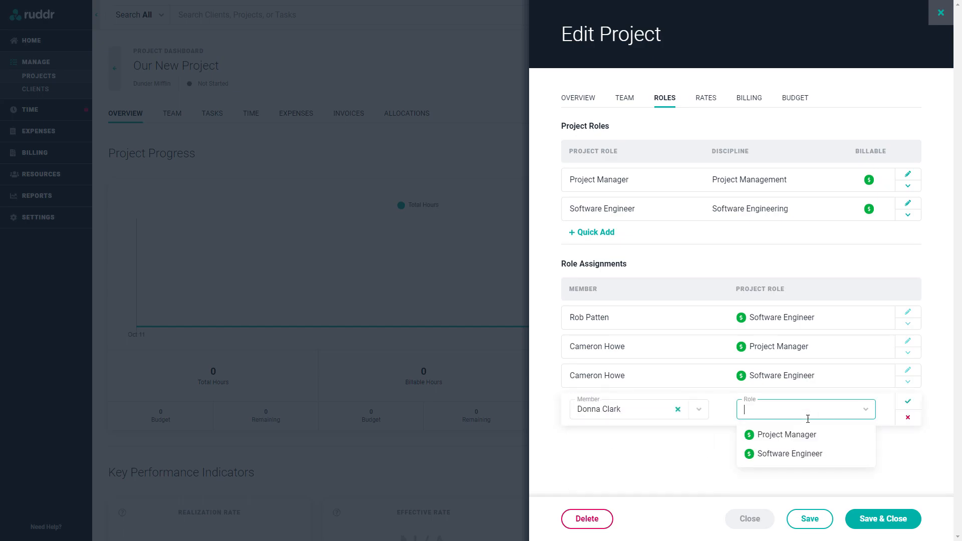
click(786, 453)
click(905, 406)
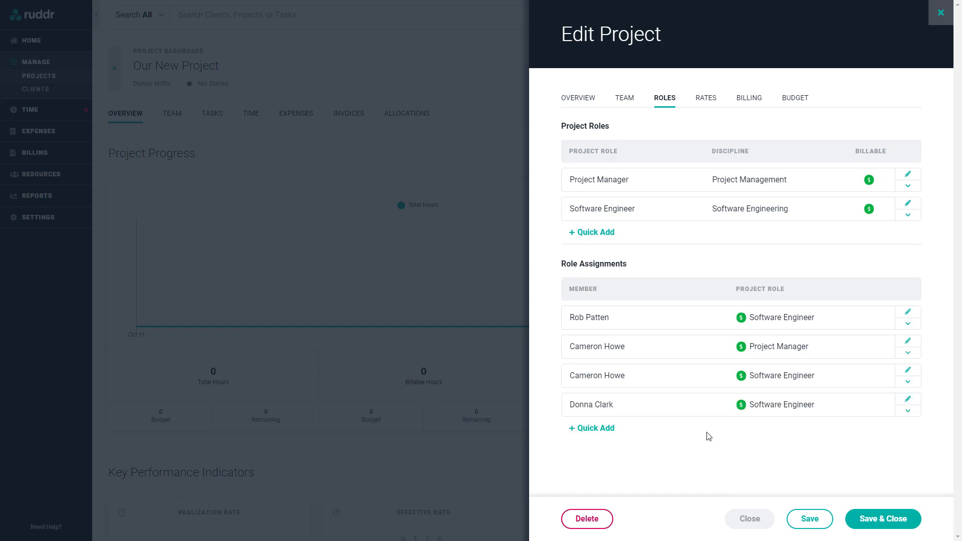
Set the project rates to $150 for the Project Manager role and $175 for the Software Engineer role.
click(706, 103)
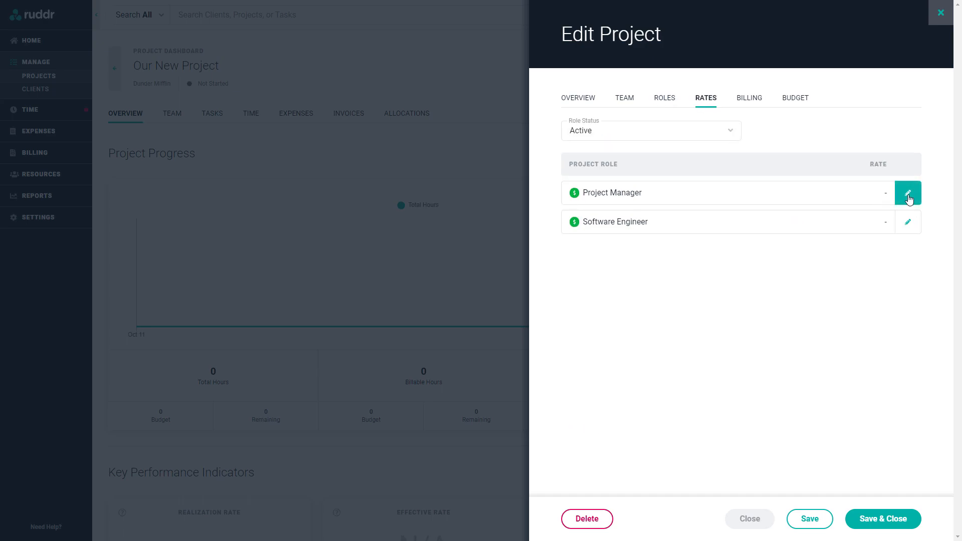
click(908, 198)
text(150)
click(908, 193)
click(909, 231)
text(175)
click(910, 221)
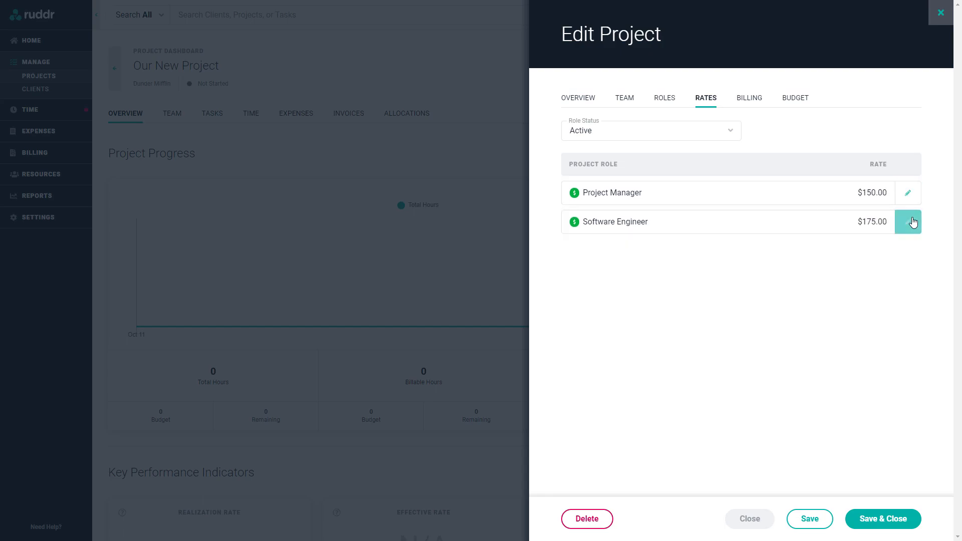
Review the project's other billing items and compare the summary, detailed and task-aggregated budget options, ending on the detailed budget.
click(754, 105)
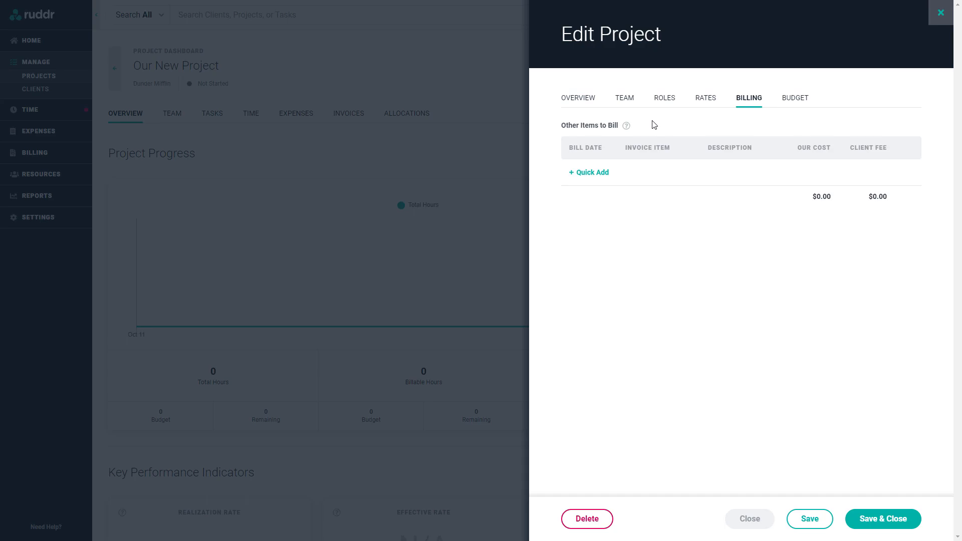
click(794, 100)
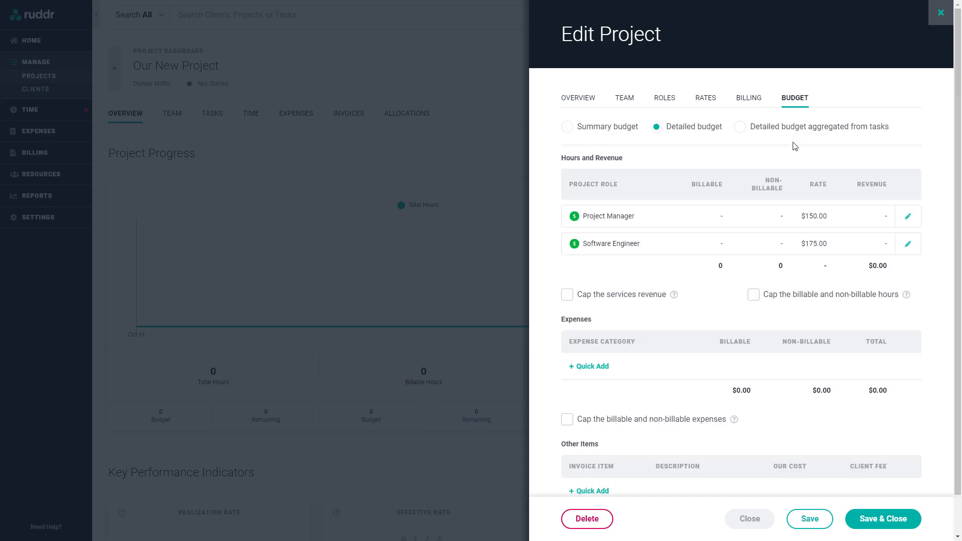
click(574, 133)
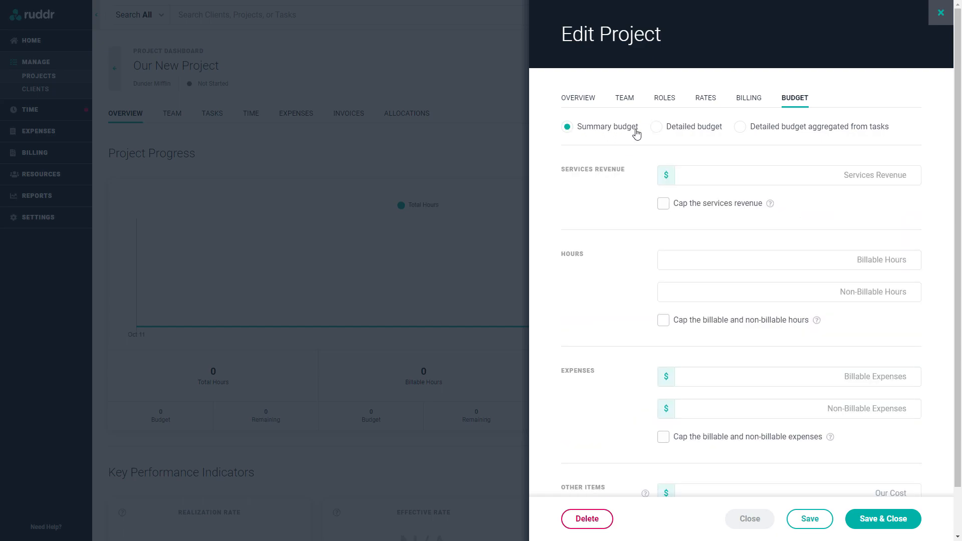
click(656, 132)
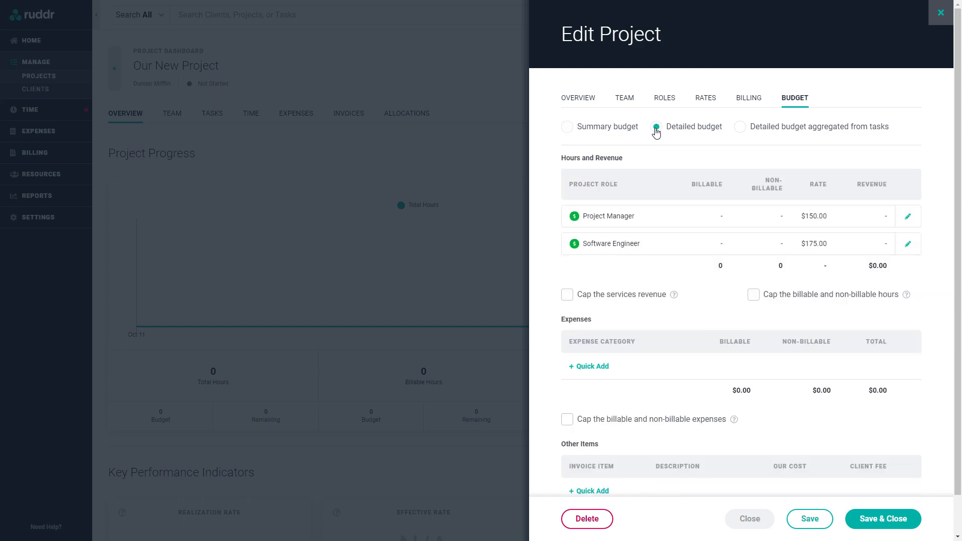
click(741, 127)
click(657, 131)
Budget 200 billable and 10 non-billable hours for the Project Manager role.
click(907, 217)
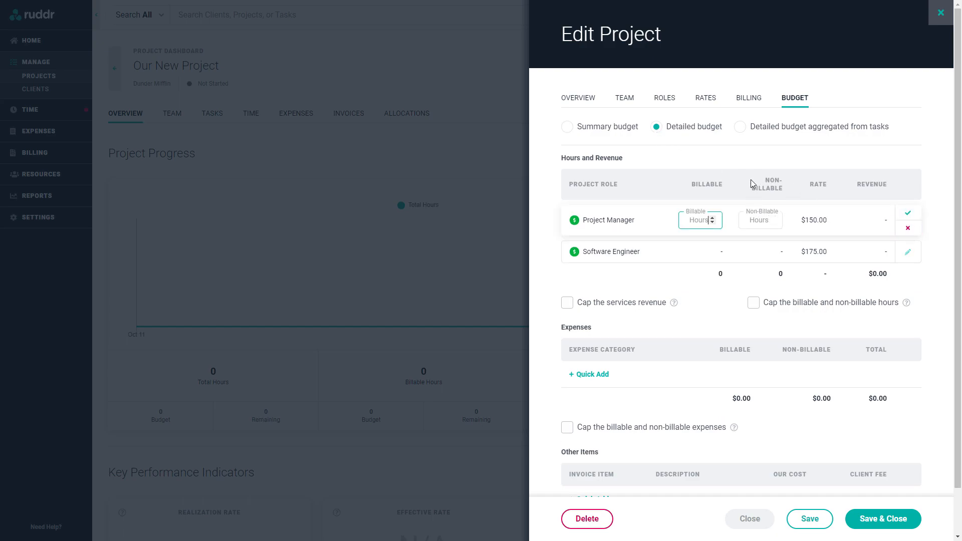
text(200)
key(Tab)
text(10)
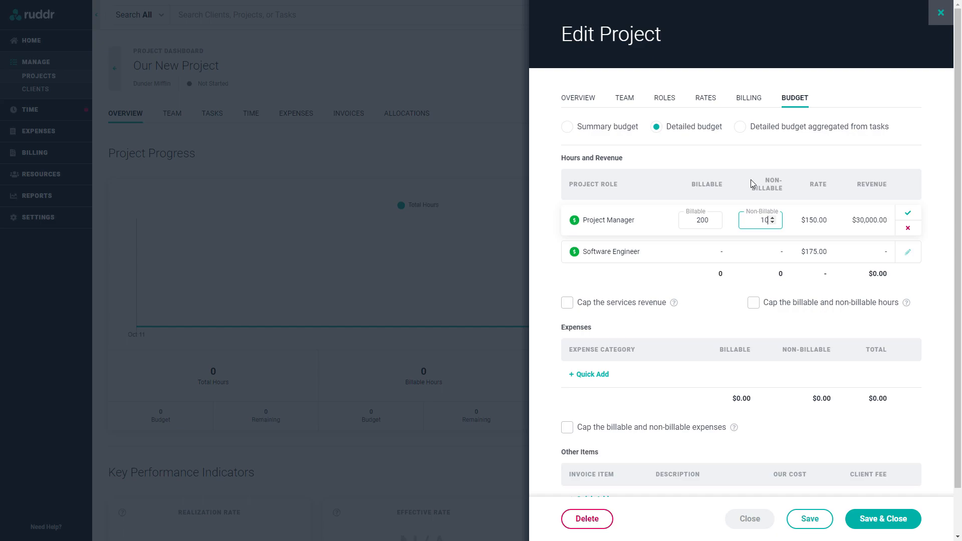
click(908, 213)
Budget 300 billable and 0 non-billable hours for the Software Engineer role.
click(911, 246)
text(300)
key(Tab)
text(0)
click(915, 246)
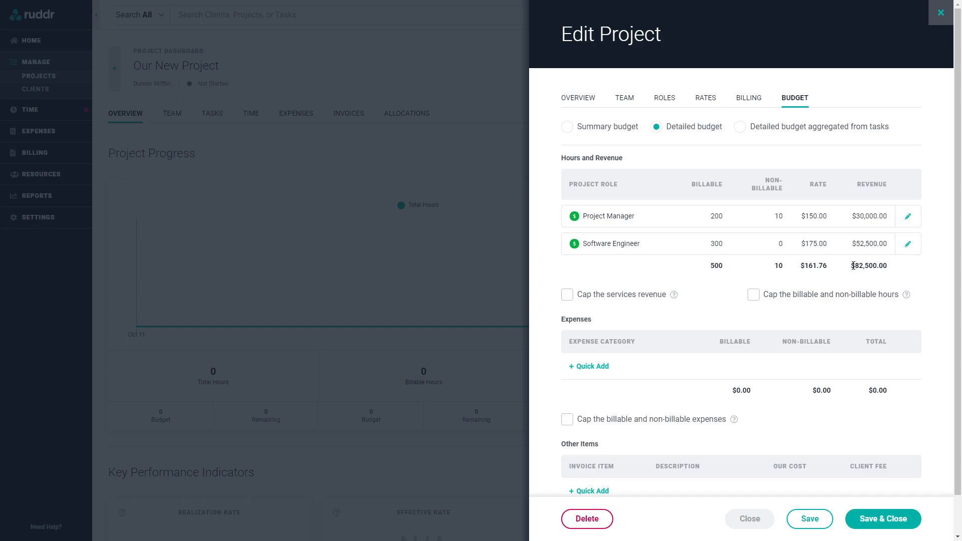
Add an Airfare expense to the project budget with a billable amount of $1000.
scroll(828, 265, down, 1)
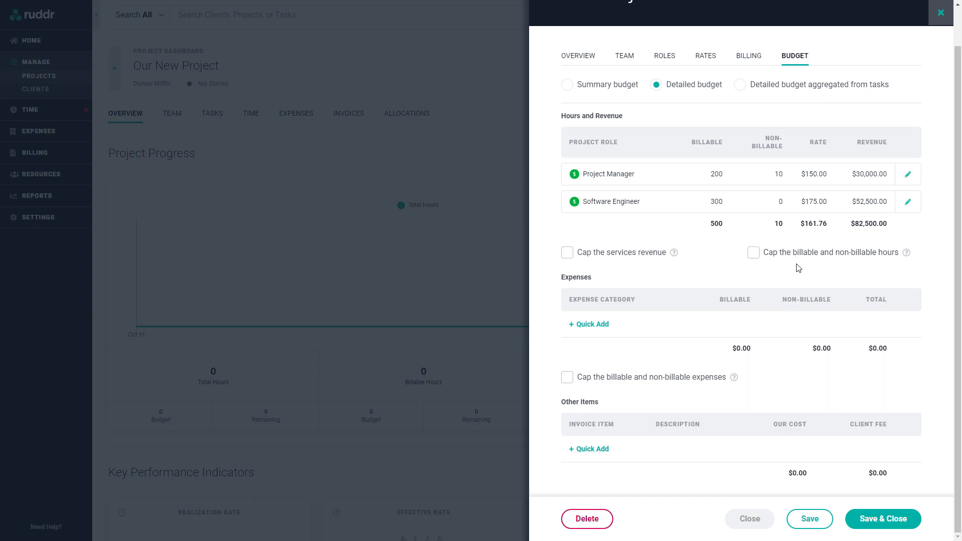
click(604, 326)
click(626, 333)
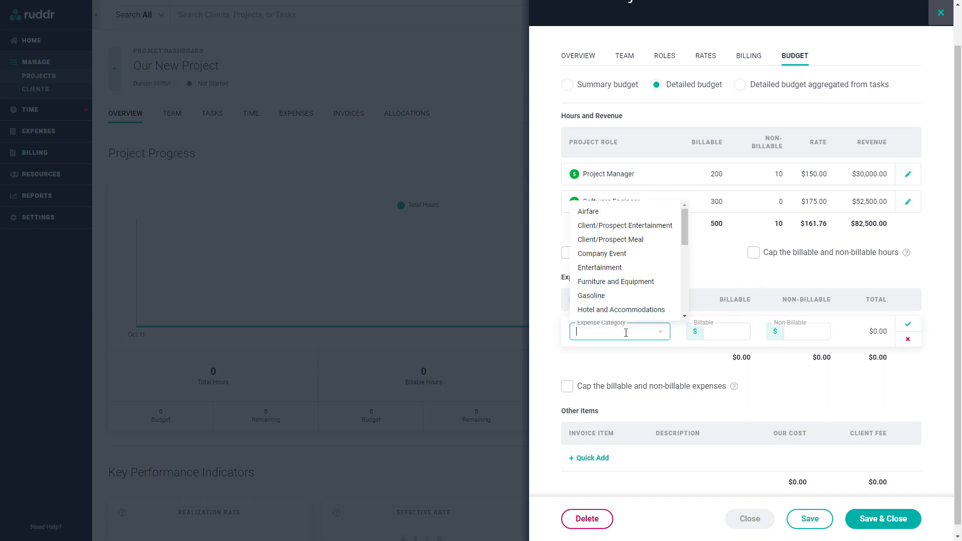
click(597, 212)
click(736, 331)
text(1000)
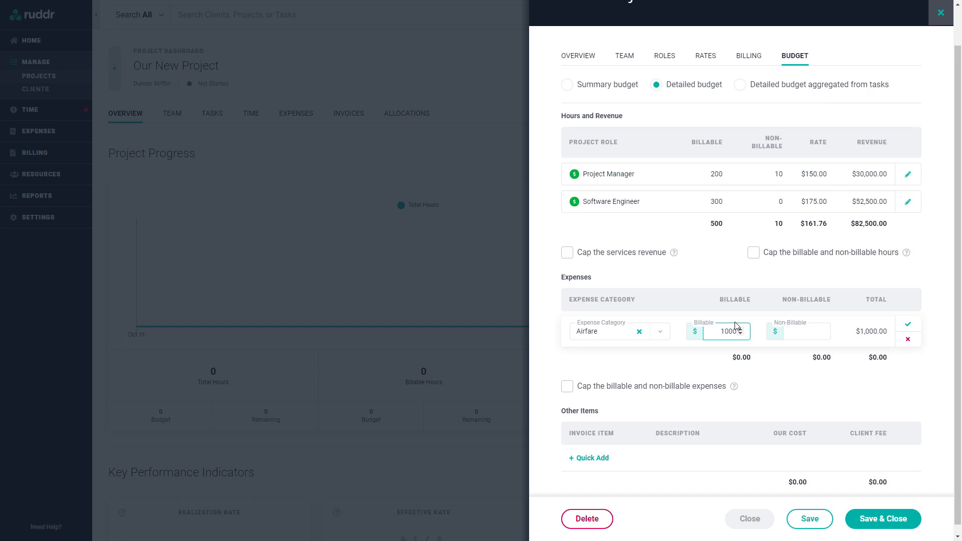
click(908, 324)
Add a Hotel and Accommodations expense to the project budget with a billable amount of $500.
click(592, 358)
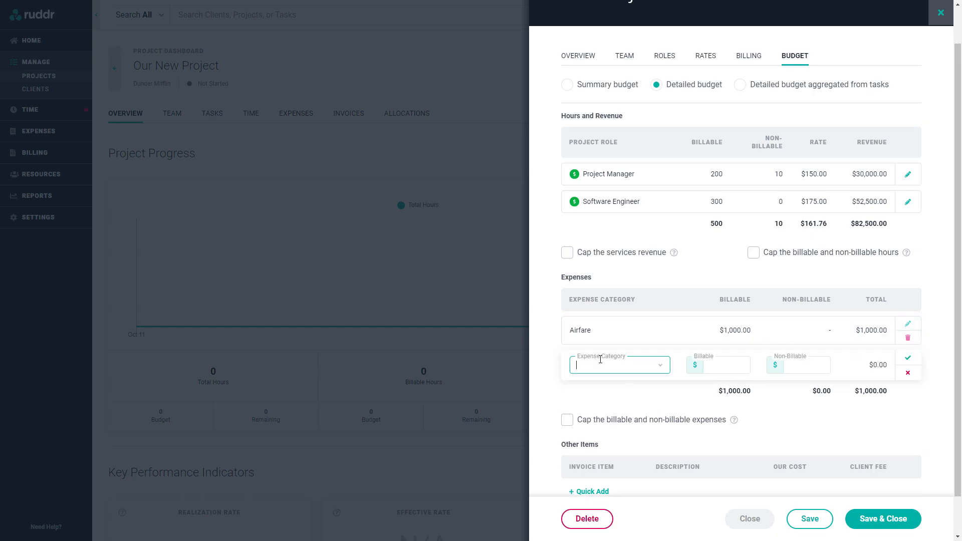
click(602, 365)
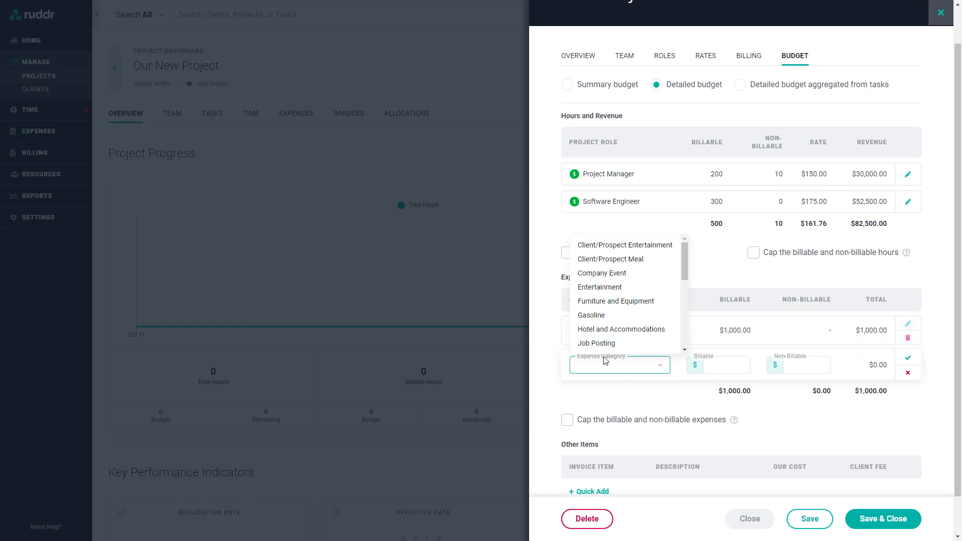
click(607, 331)
click(719, 363)
text(500)
click(908, 358)
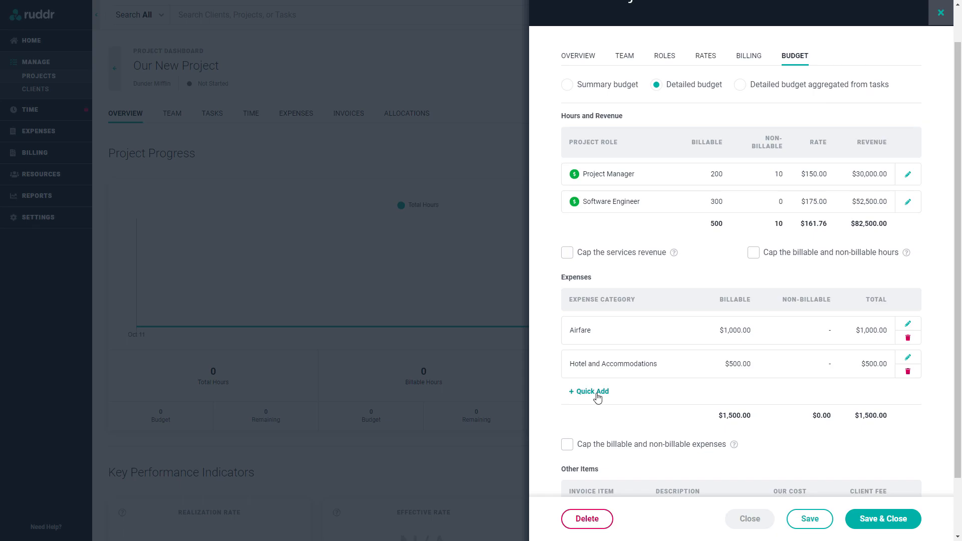
Add a Client/Prospect Meal expense to the project budget with a non-billable amount of $500.
click(596, 392)
click(612, 399)
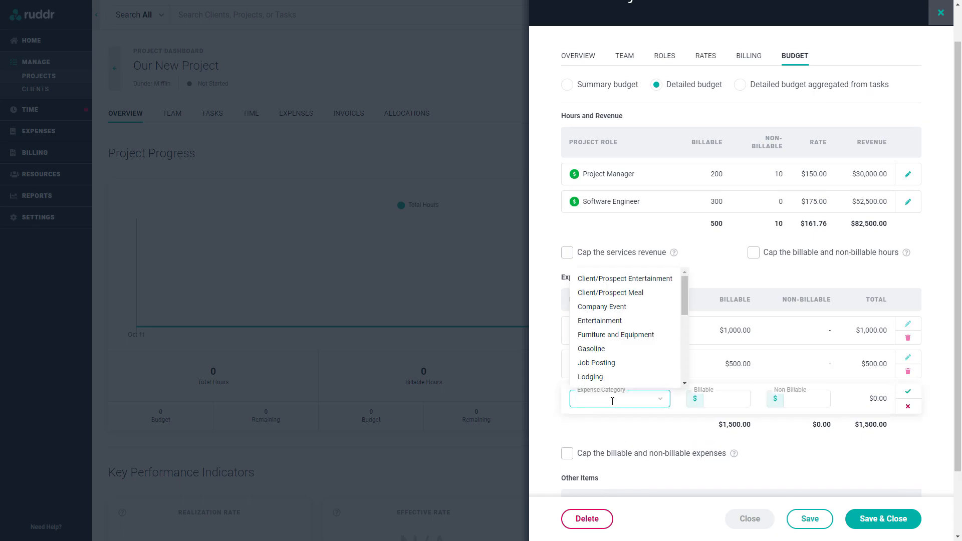
click(612, 294)
click(805, 401)
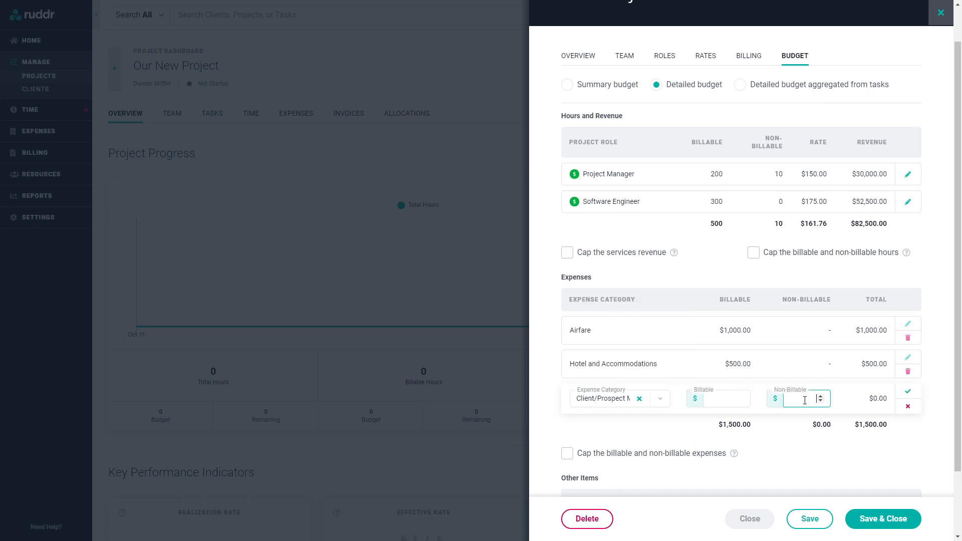
text(500)
click(908, 391)
Check the rest of the budget, save the project and close its editor.
scroll(897, 441, down, 2)
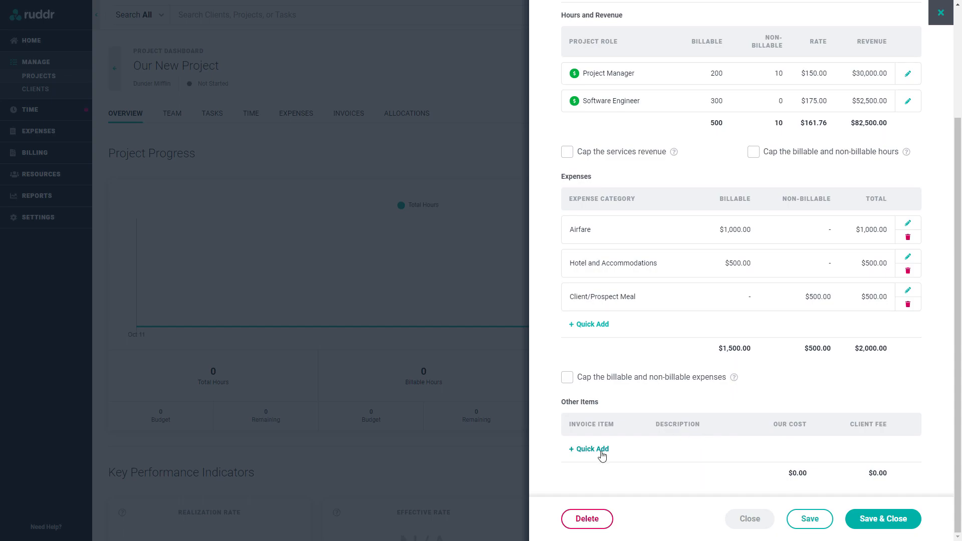
scroll(774, 371, up, 3)
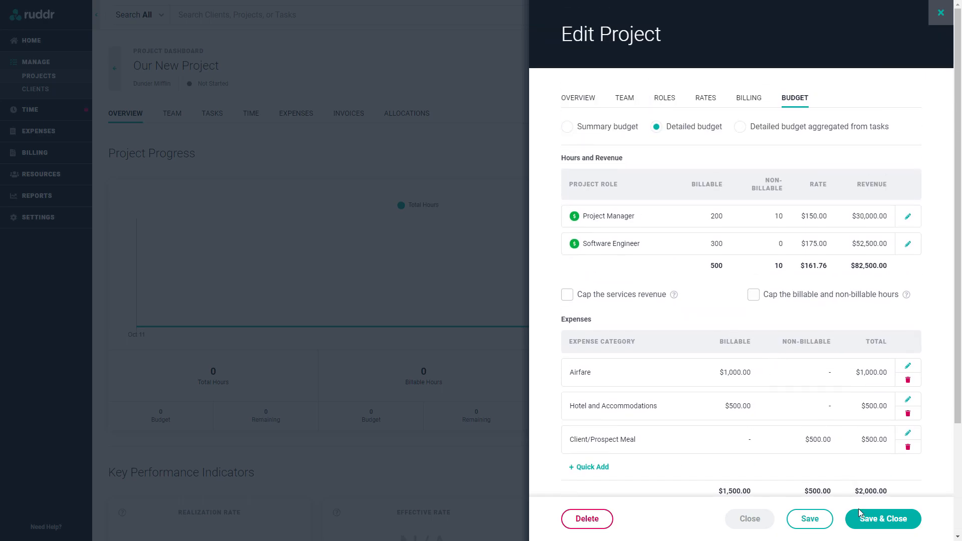
click(876, 526)
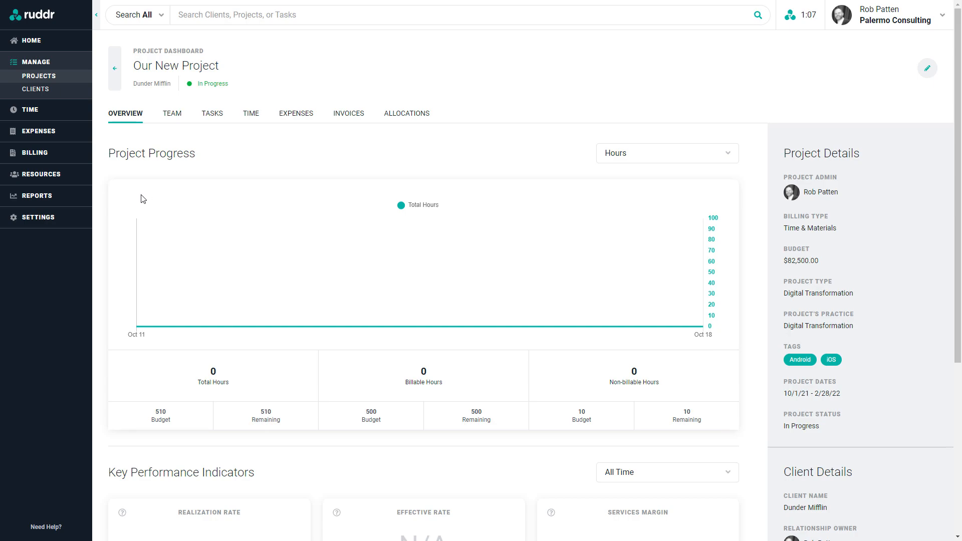
Examine the services, expenses and other items ready to bill for each client, including the available date ranges.
click(37, 156)
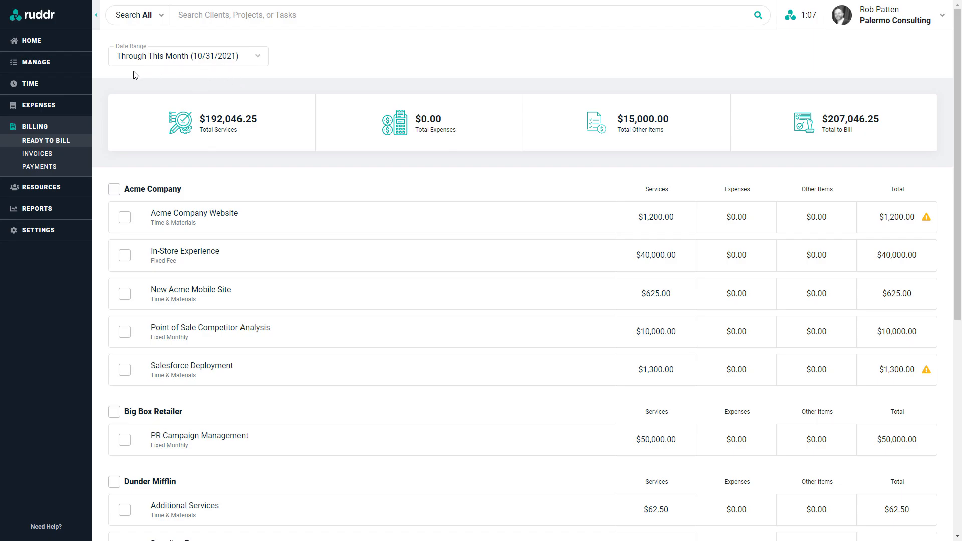
click(257, 56)
click(314, 59)
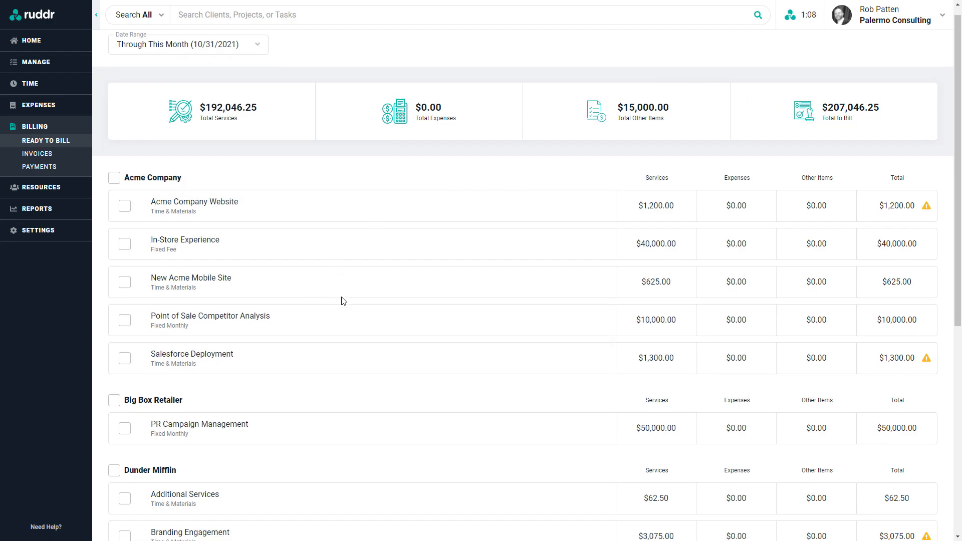
scroll(346, 299, down, 4)
scroll(396, 292, down, 3)
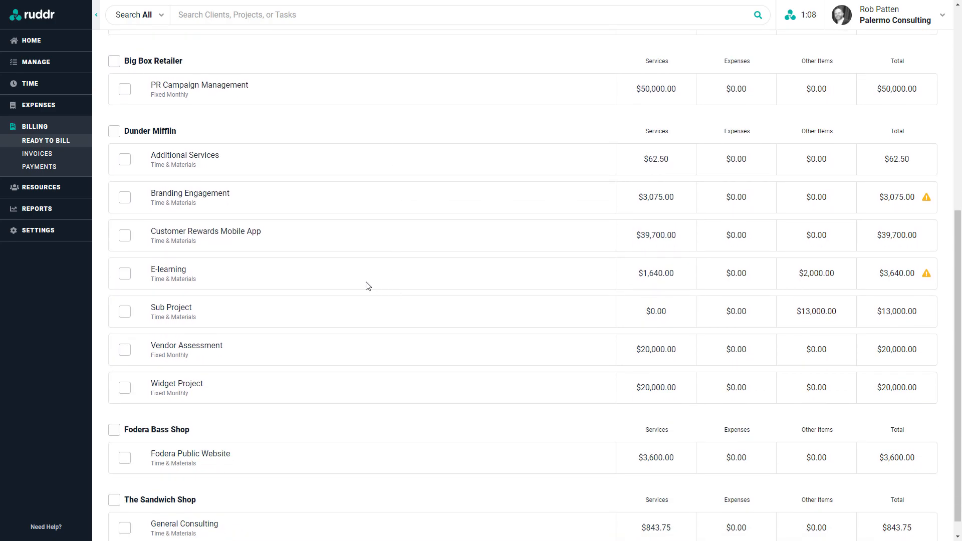
click(125, 236)
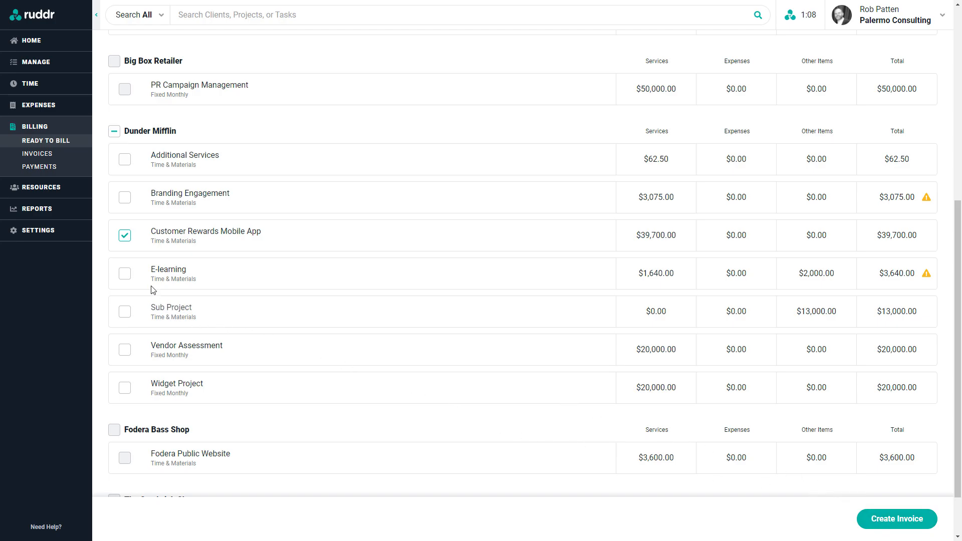
click(125, 273)
click(124, 199)
click(114, 133)
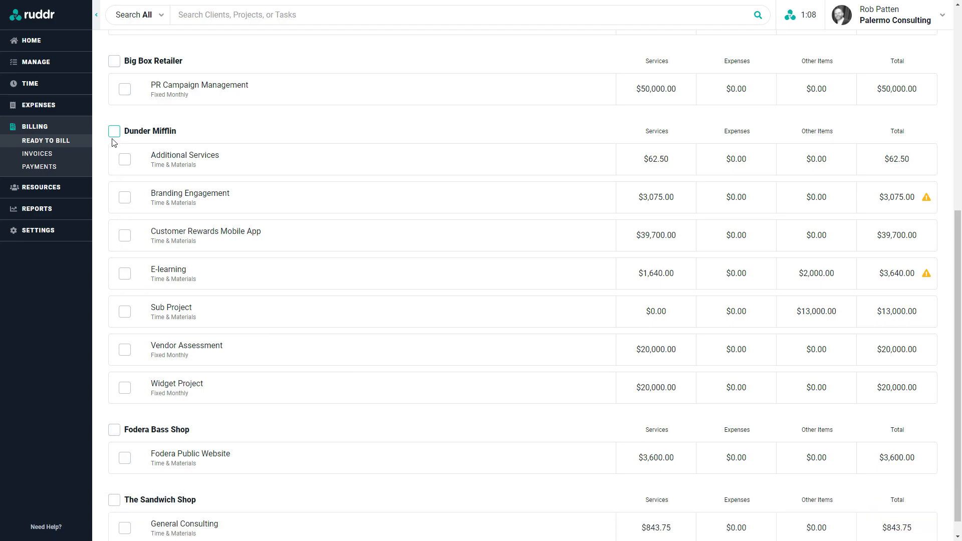
click(114, 134)
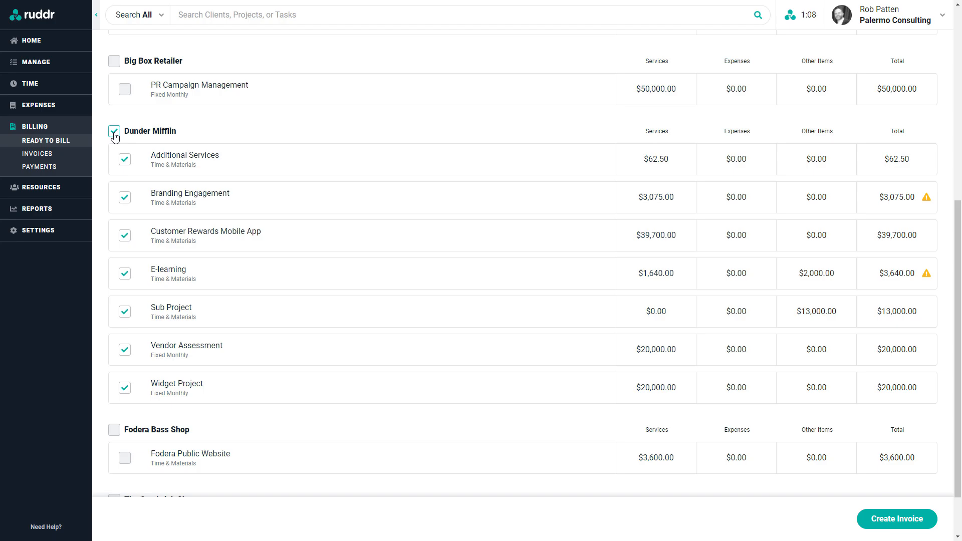
click(115, 133)
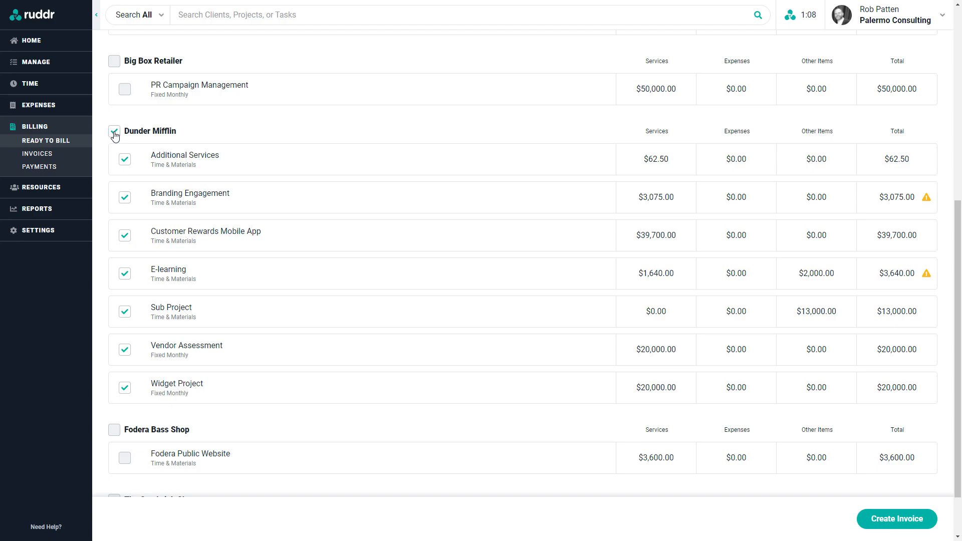
Create a draft invoice for only Dunder Mifflin's Customer Rewards Mobile App project and check its header details.
click(124, 238)
click(890, 522)
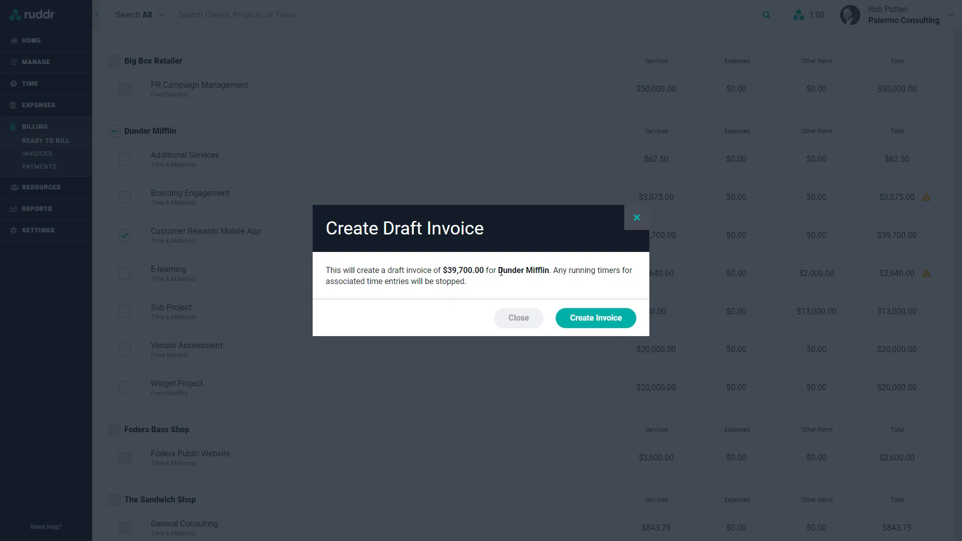
click(602, 323)
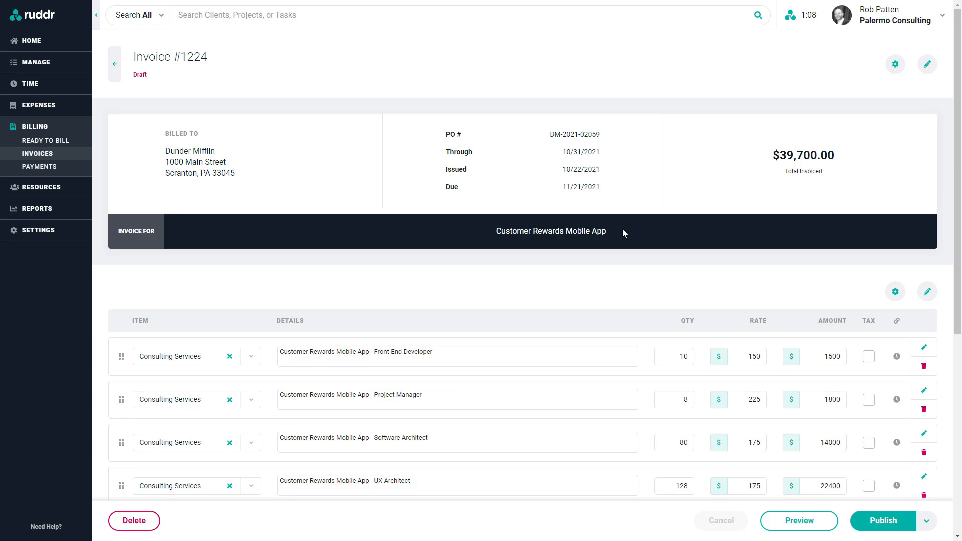
click(929, 65)
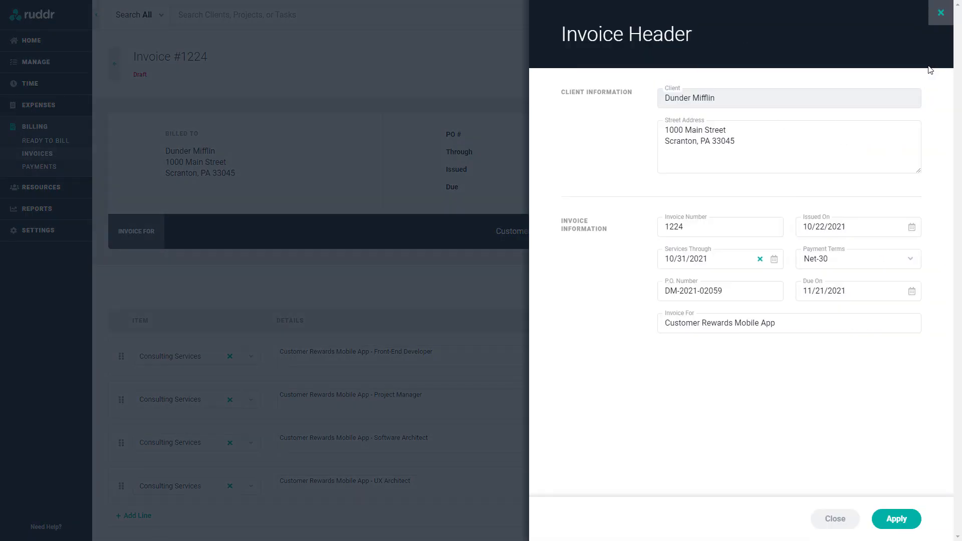
click(941, 12)
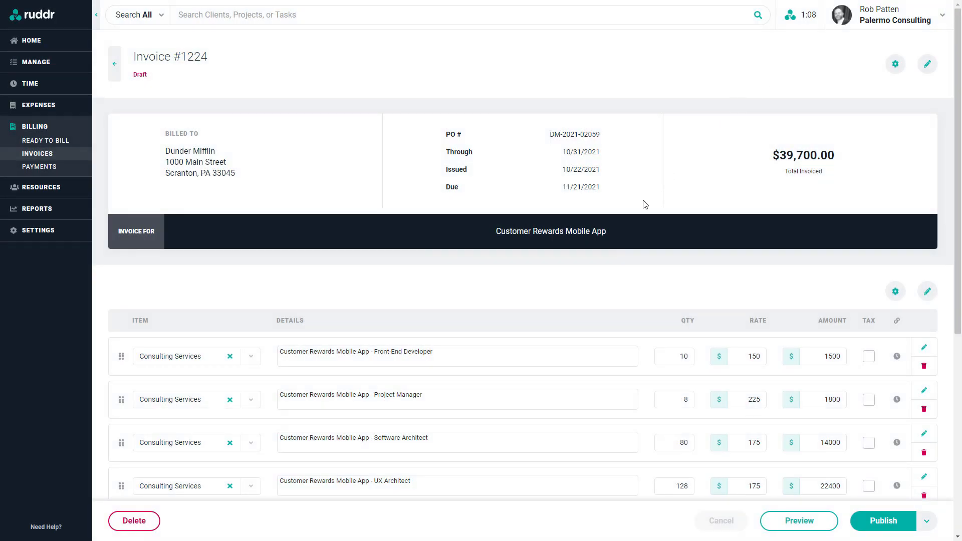
Move the Project Manager line to the end of the invoice lines, save the invoice and preview it.
scroll(612, 238, down, 2)
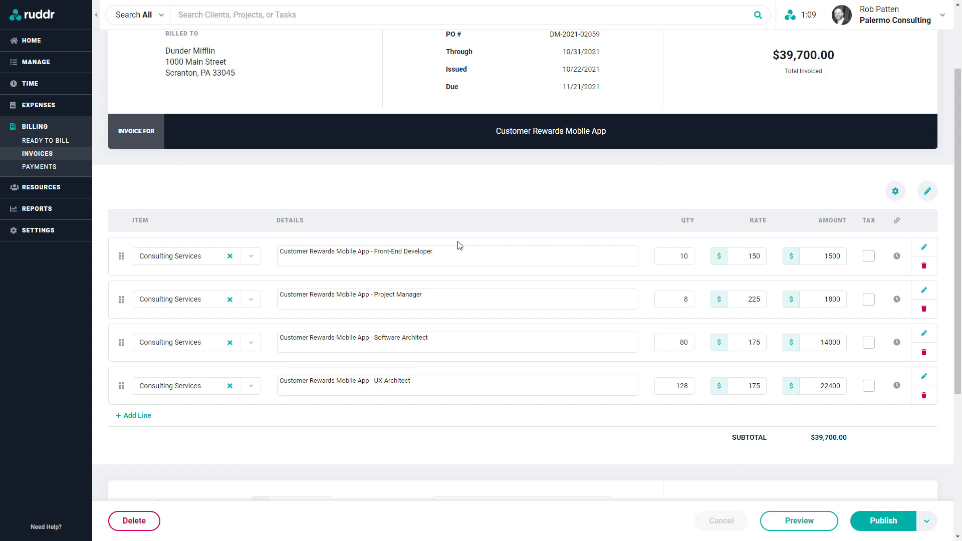
drag(121, 299, 127, 375)
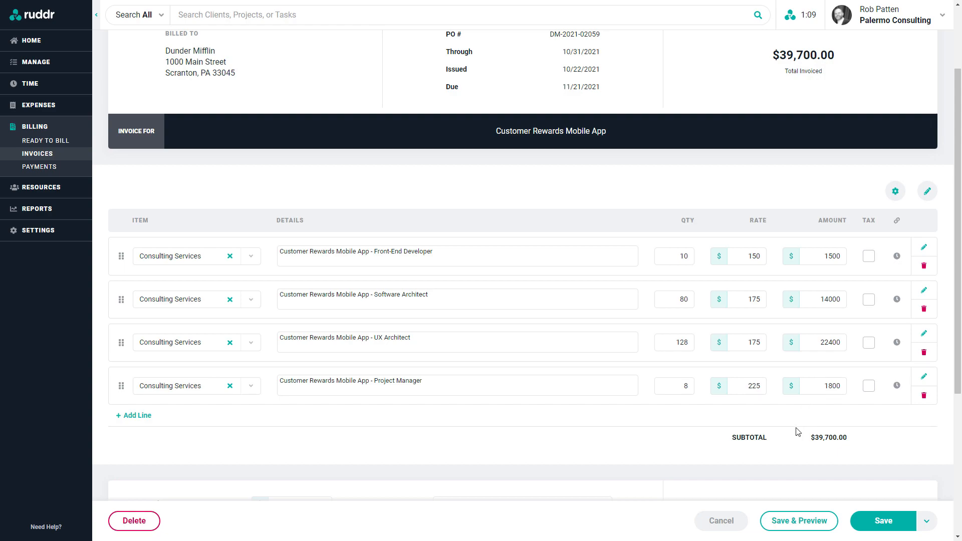
click(796, 522)
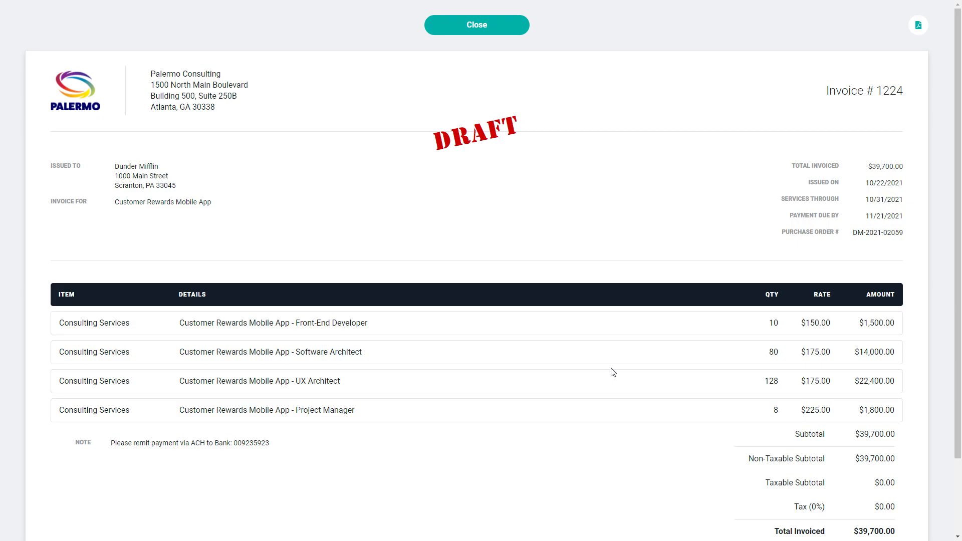
click(496, 31)
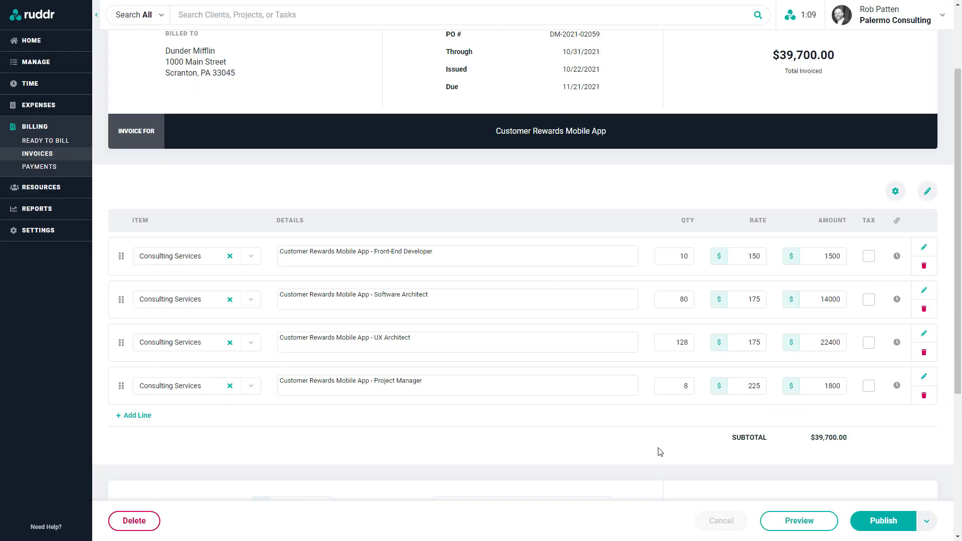
Publish the invoice with saving to QuickBooks enabled and review its status, lines and totals.
click(885, 522)
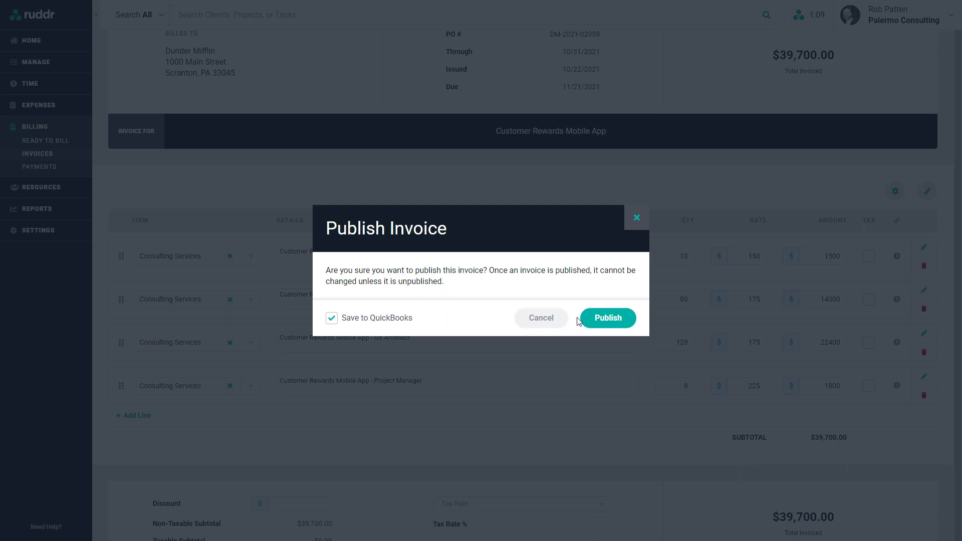
click(608, 321)
scroll(583, 303, up, 2)
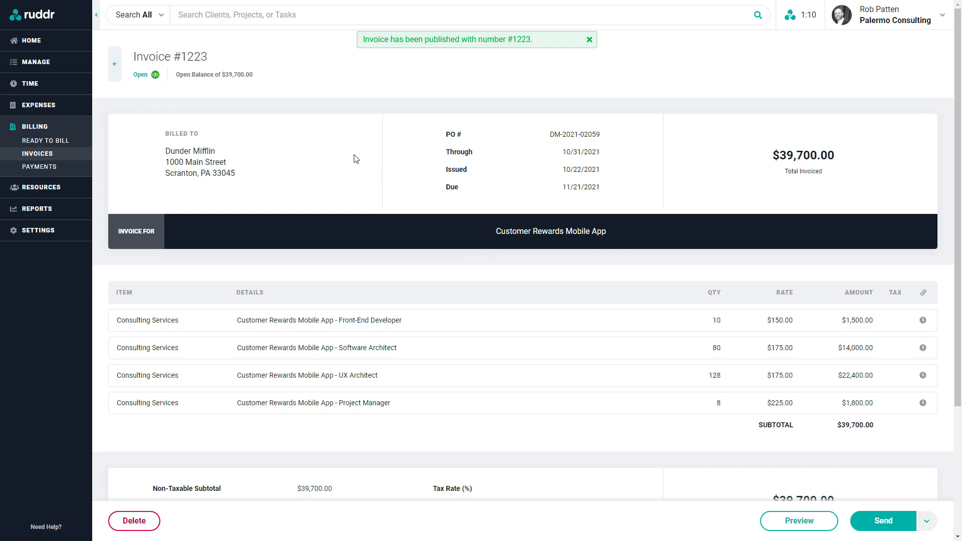
mouse_move(156, 75)
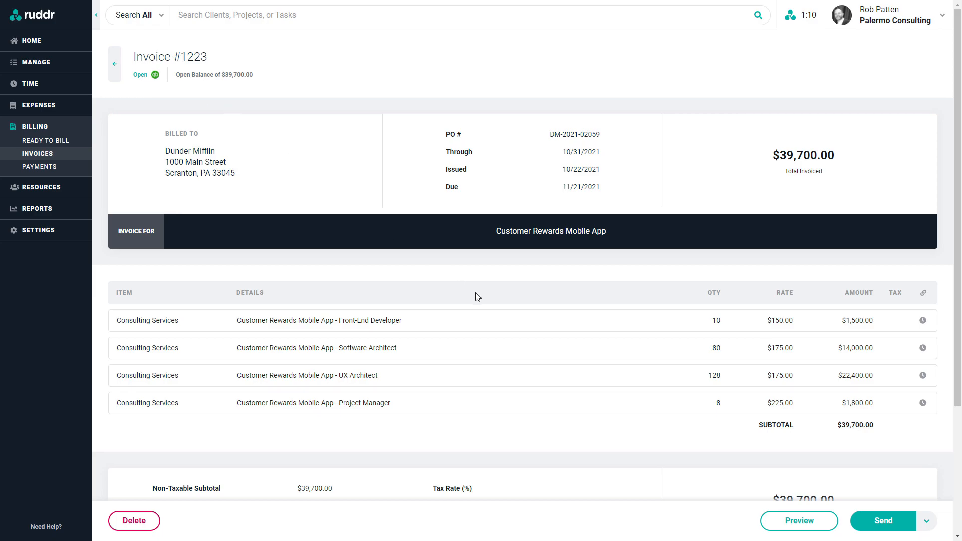
scroll(715, 337, down, 2)
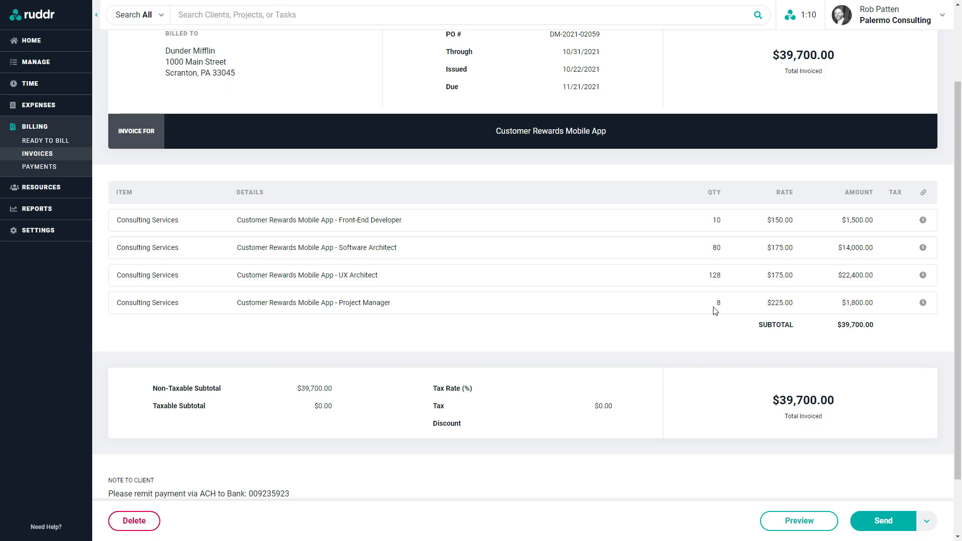
scroll(715, 311, up, 2)
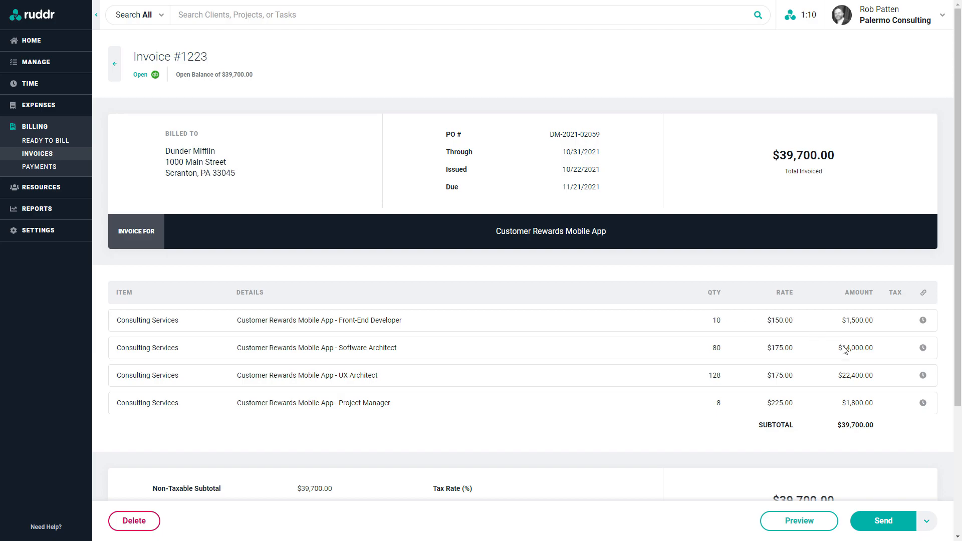
Record a check payment for the invoice's full amount with its reference number, and save it to QuickBooks as well.
click(928, 523)
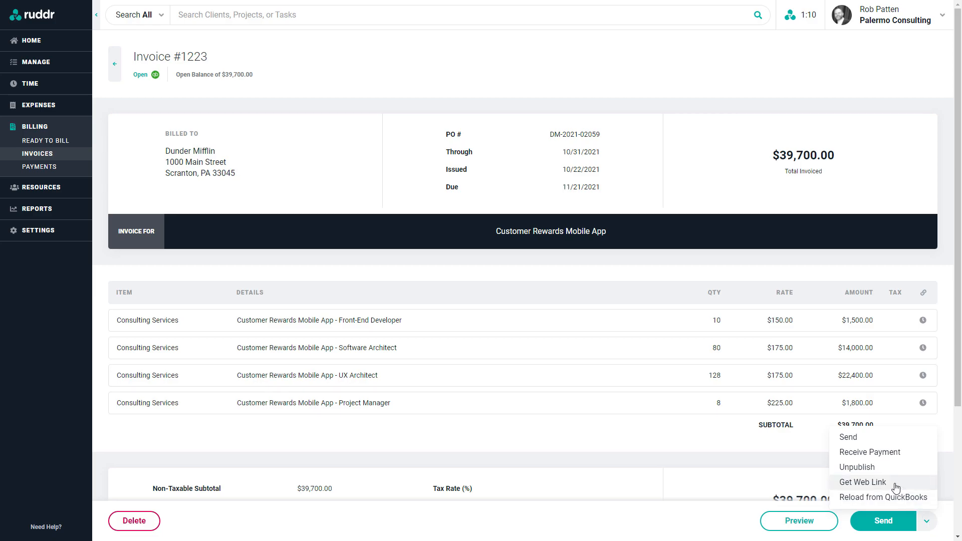
click(880, 459)
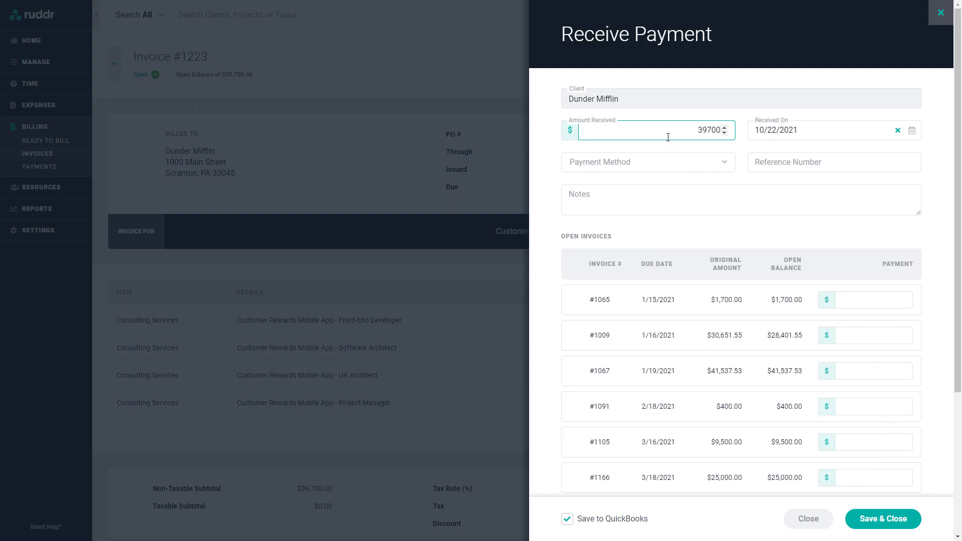
click(688, 171)
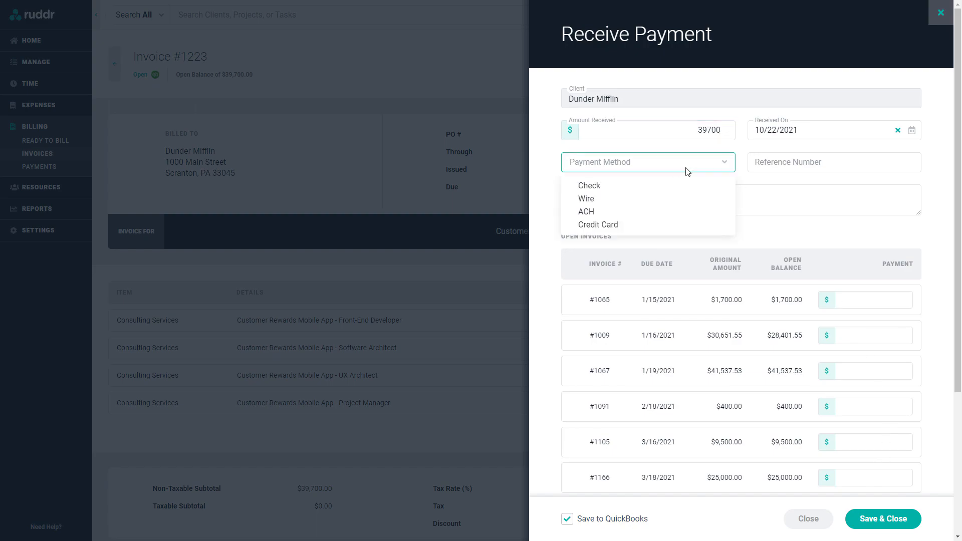
click(603, 186)
click(776, 162)
text(0023423)
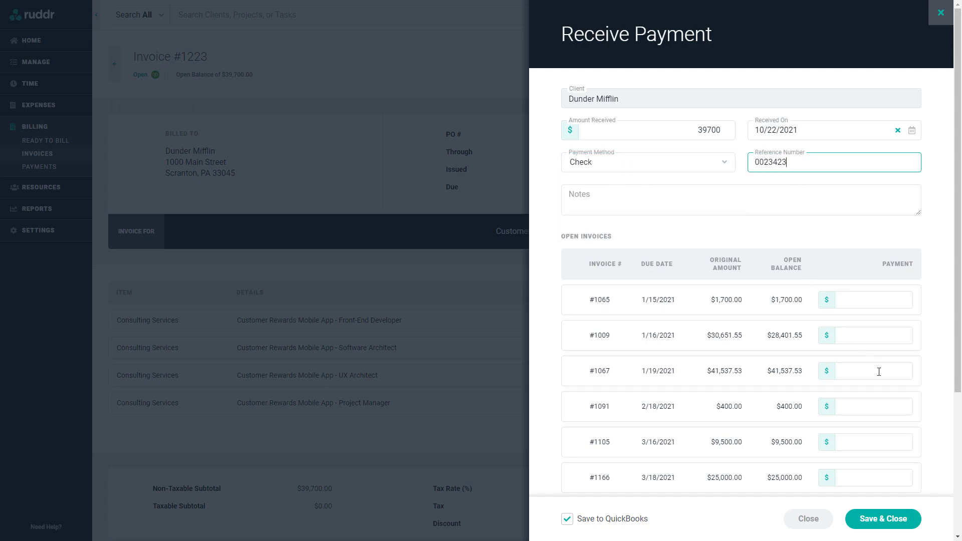
scroll(879, 372, down, 4)
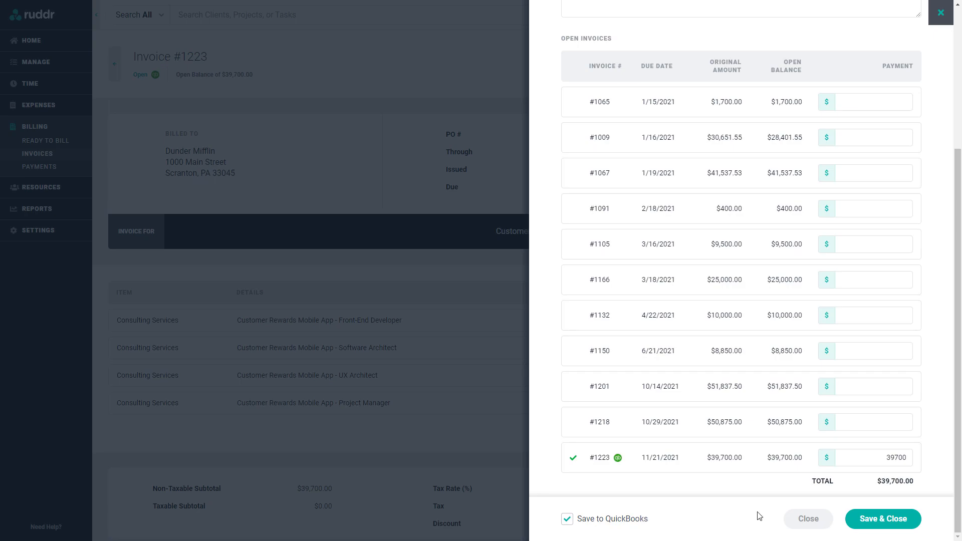
click(893, 523)
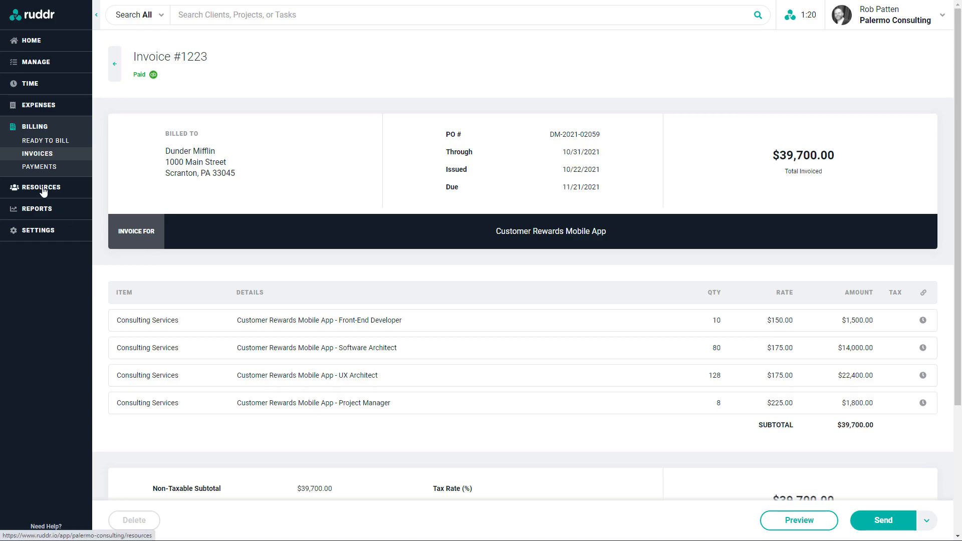
Open the resource allocations, compare the weekly and daily views, and switch to the monthly view.
click(41, 187)
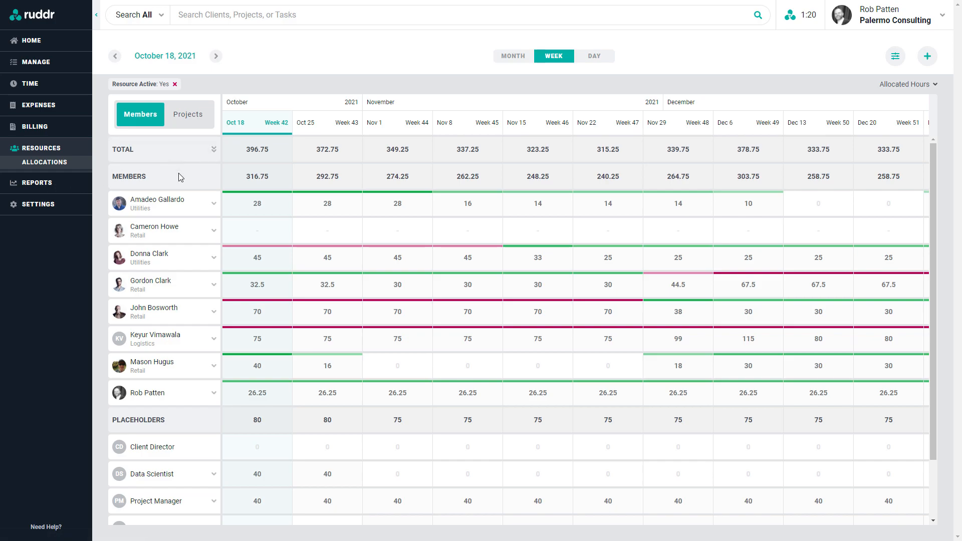
click(509, 57)
click(554, 57)
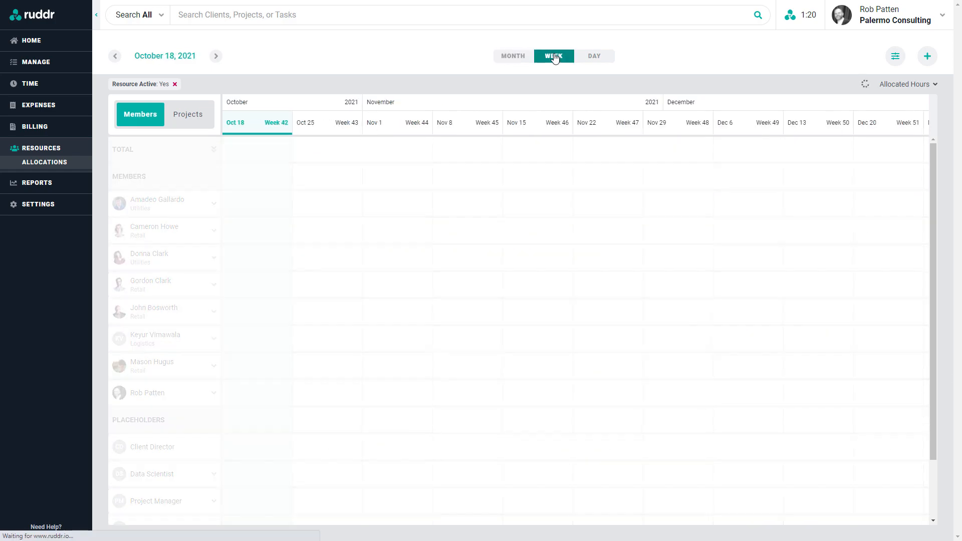
click(596, 59)
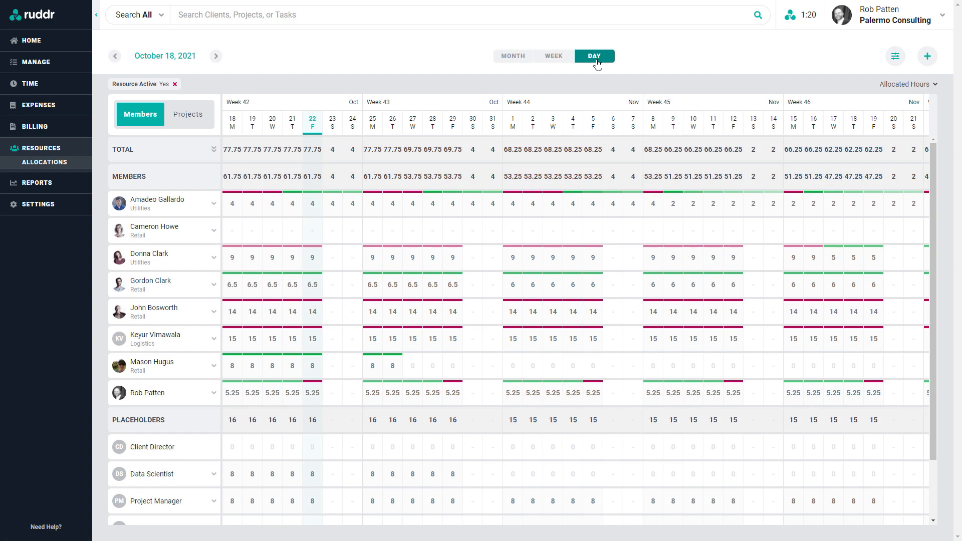
click(516, 57)
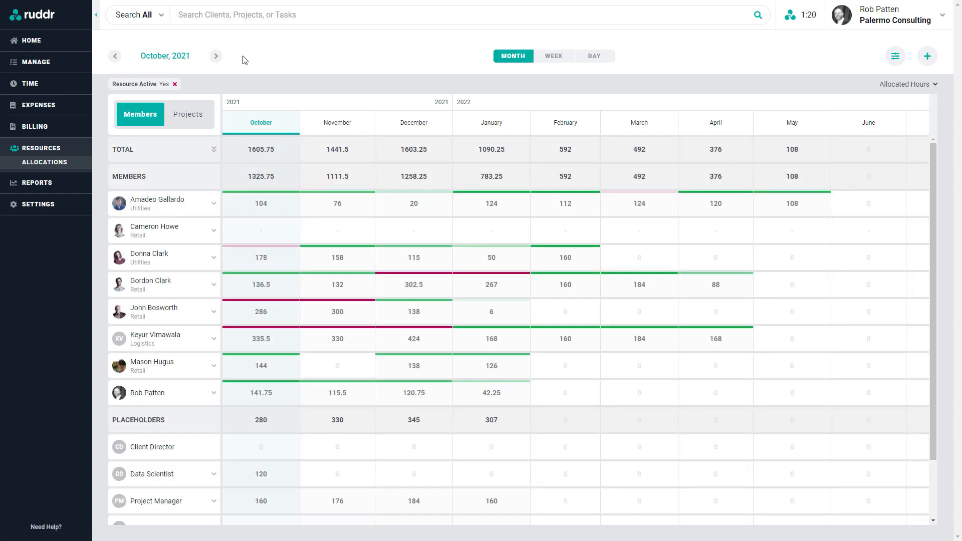
Advance the monthly allocations to November 2021, return to October, and check the available resource filters.
click(216, 57)
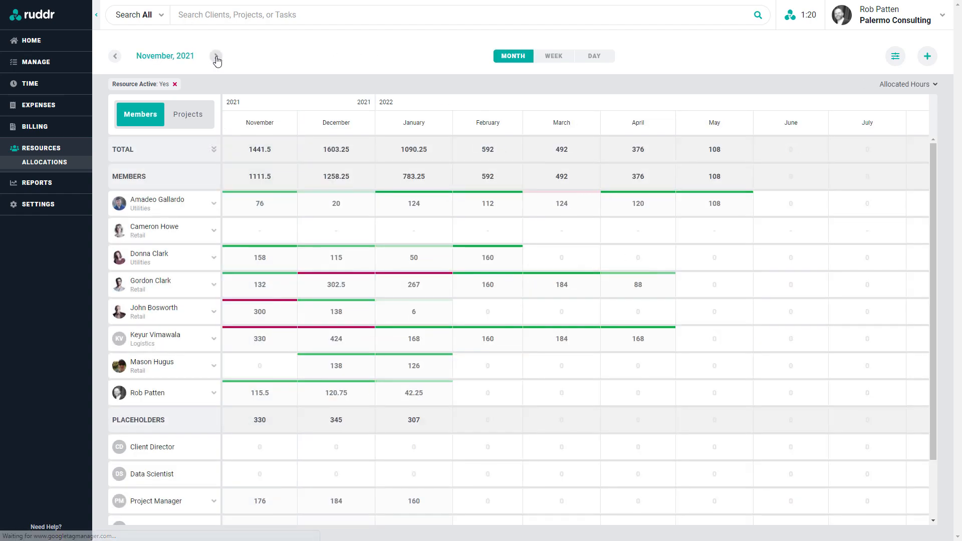
click(115, 57)
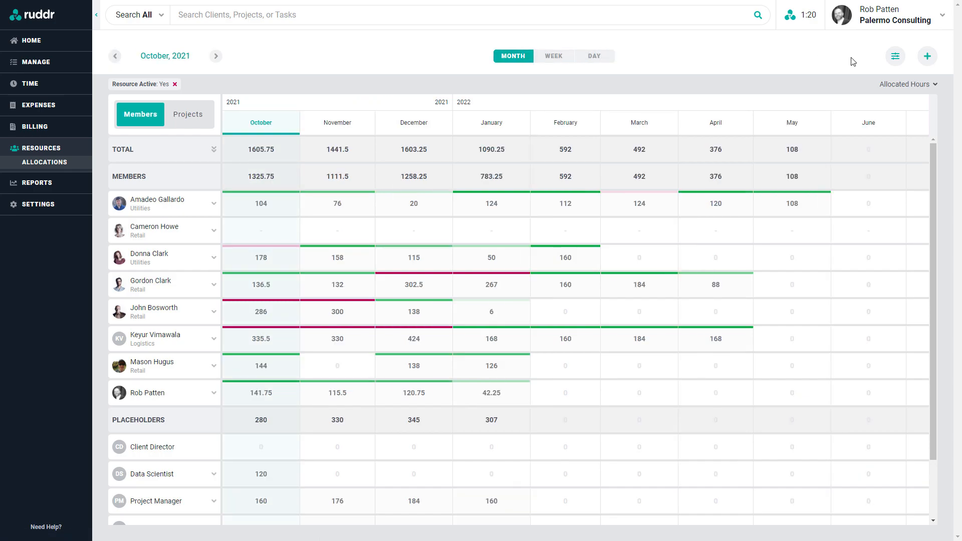
click(895, 57)
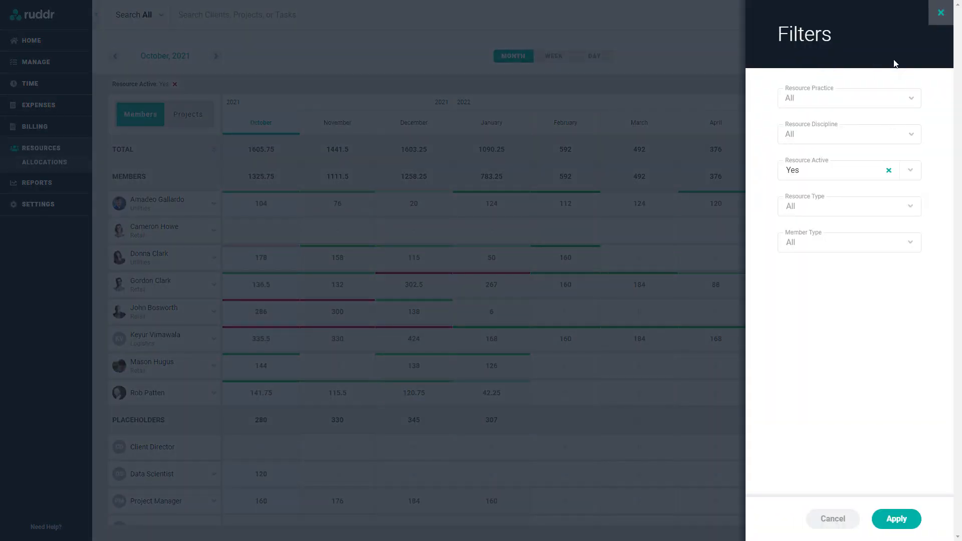
click(725, 32)
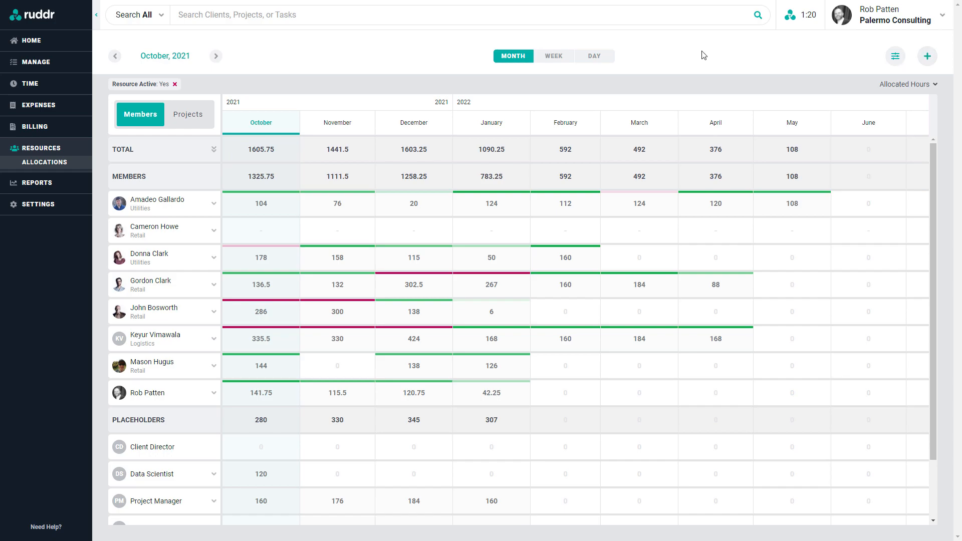
Expand every member's project allocations and inspect the details of the Corporate Intranet Project Manager allocation.
click(215, 151)
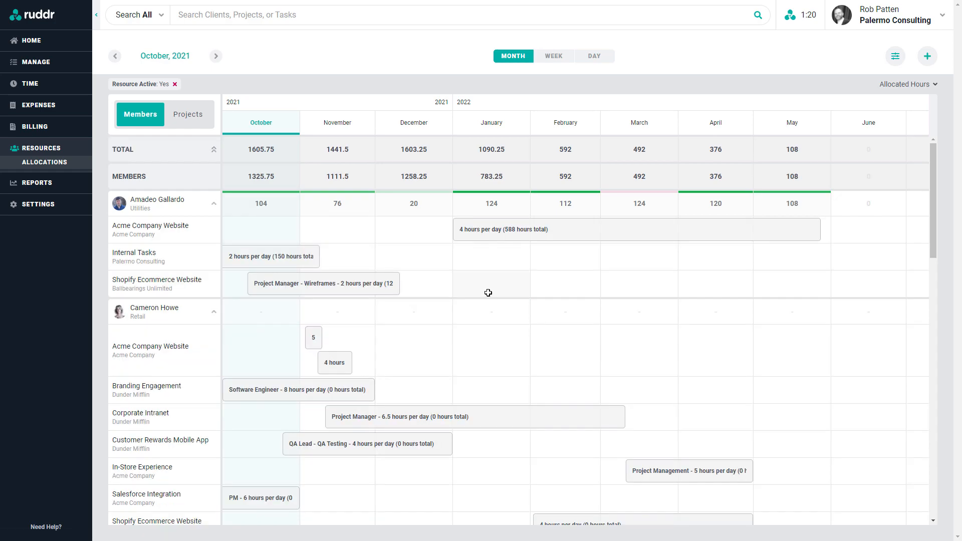
scroll(584, 341, down, 3)
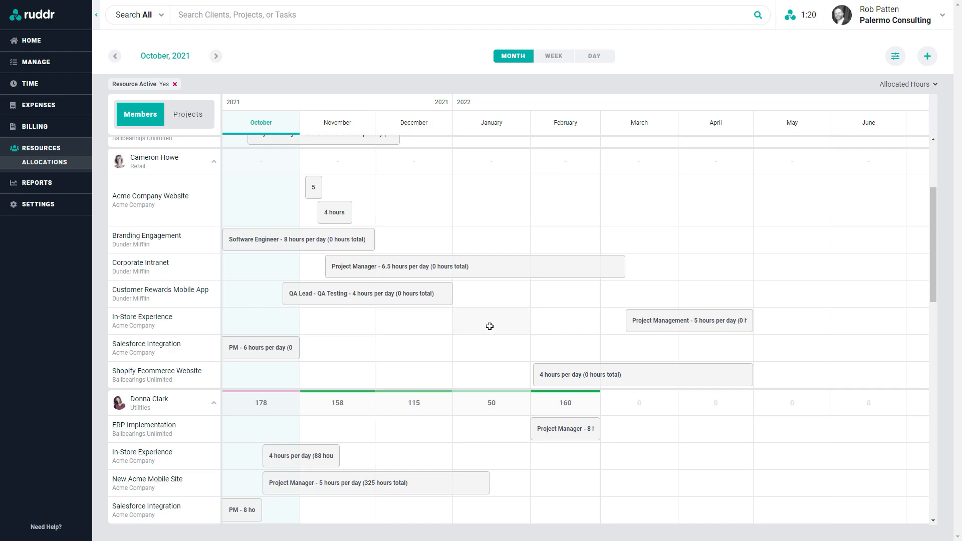
mouse_move(508, 271)
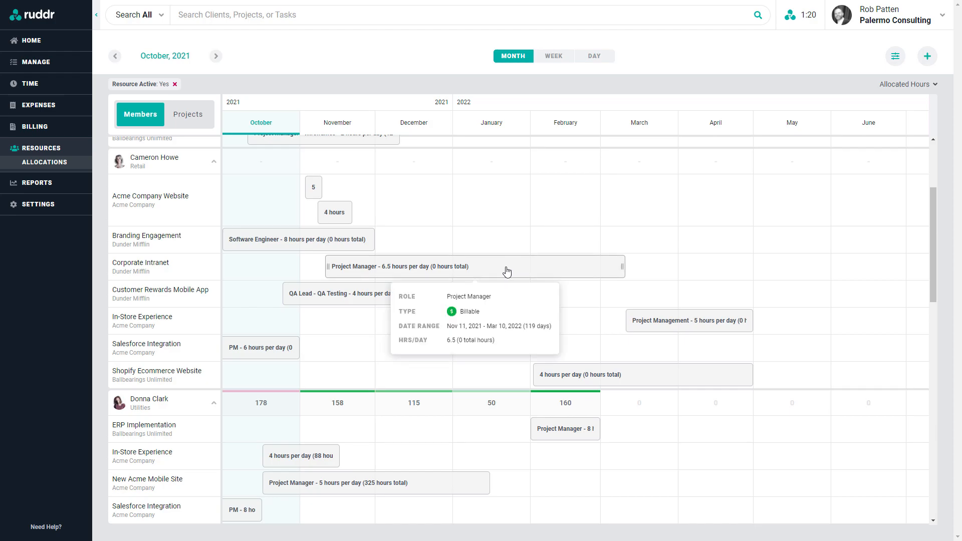
Set the Corporate Intranet Project Manager allocation to 4 hours per day, ending February 18, 2022, and save it.
click(508, 271)
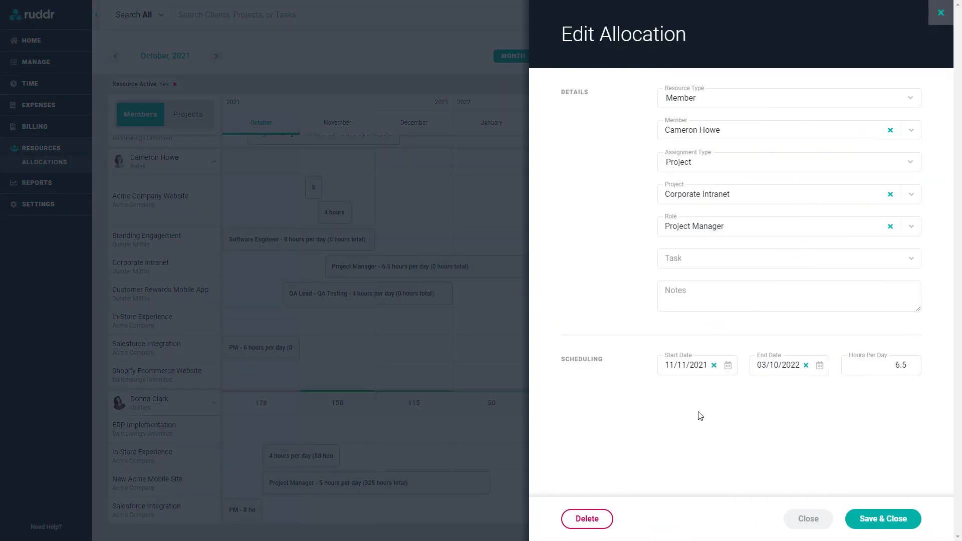
click(887, 367)
text(4)
click(787, 367)
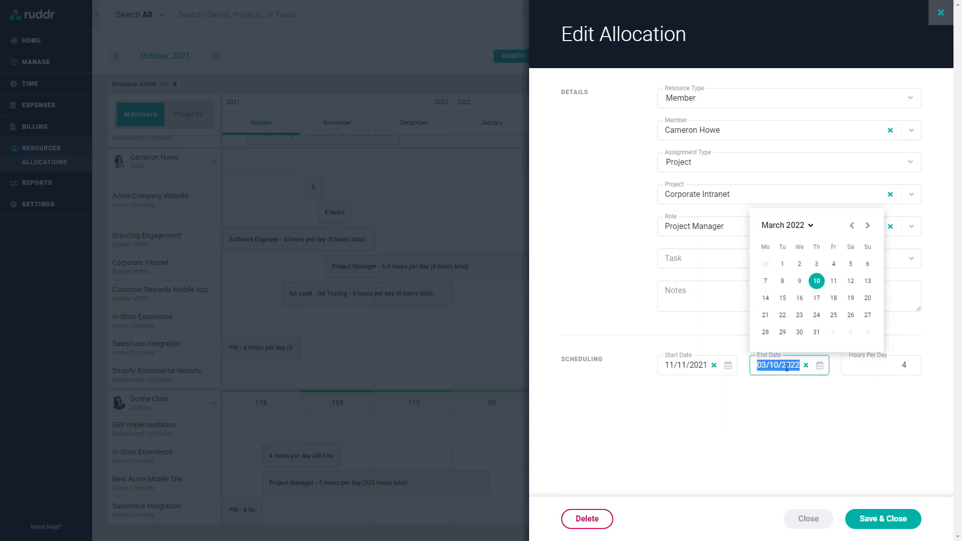
click(851, 226)
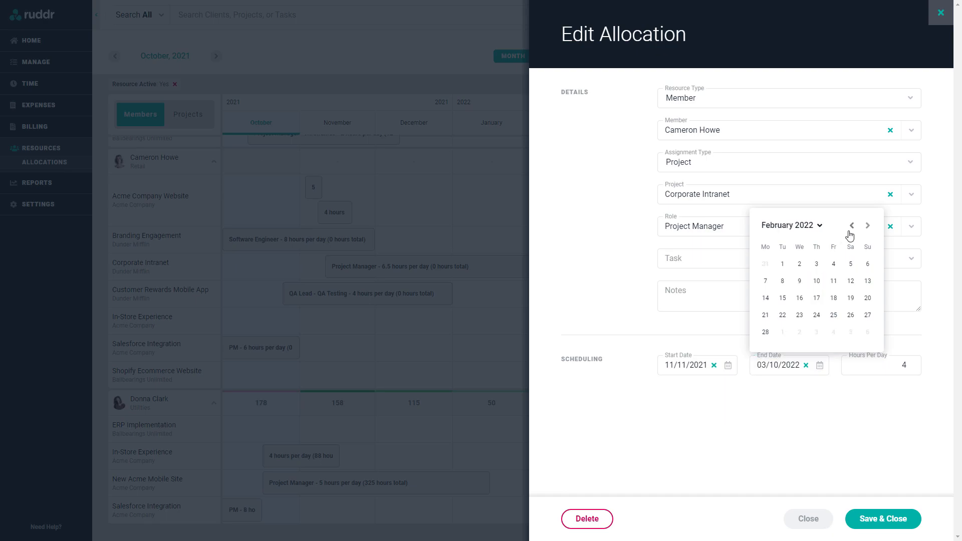
click(834, 297)
click(857, 519)
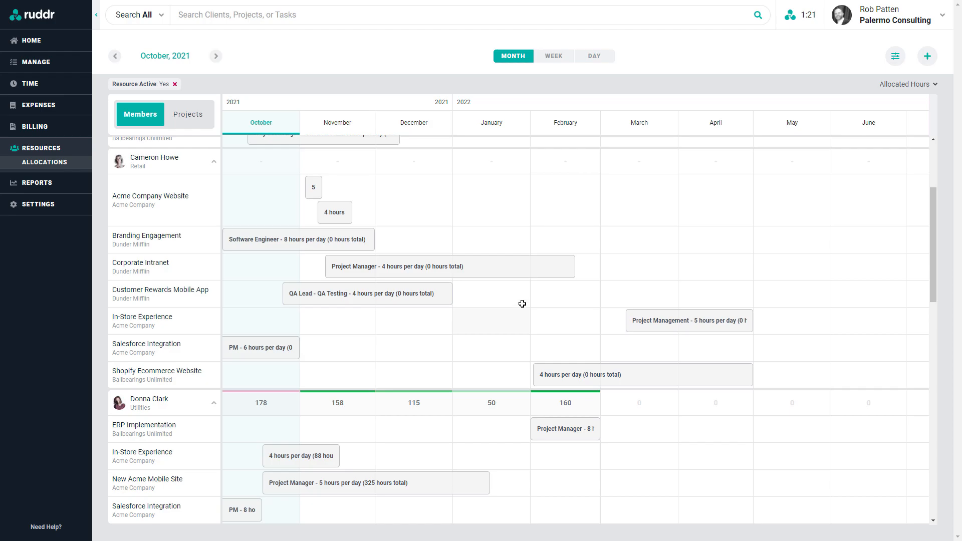
Move the Corporate Intranet Project Manager allocation on the timeline so it starts at the beginning of January 2022.
drag(481, 272, 608, 278)
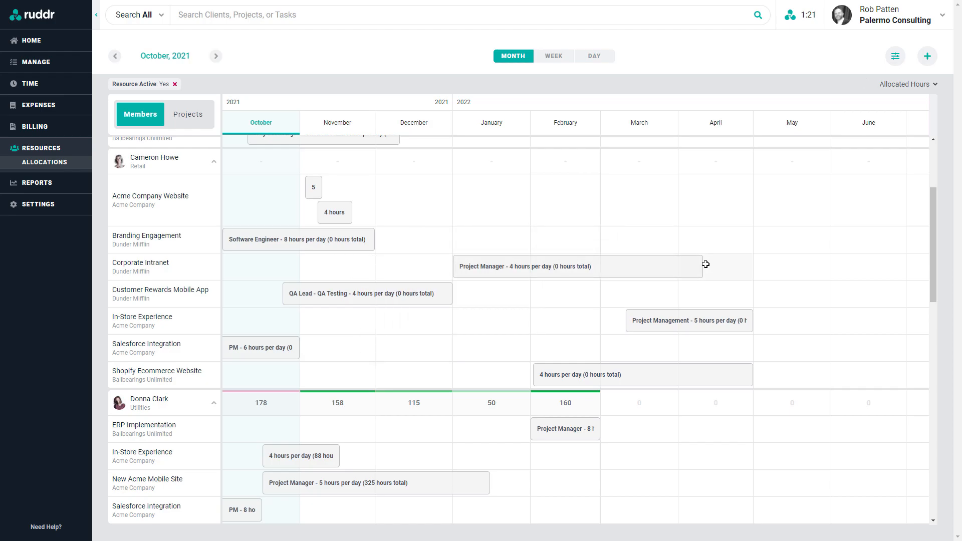
Extend the Corporate Intranet Project Manager allocation to about May 21, 2022 on the timeline, and collapse all members' project rows.
drag(702, 267, 806, 262)
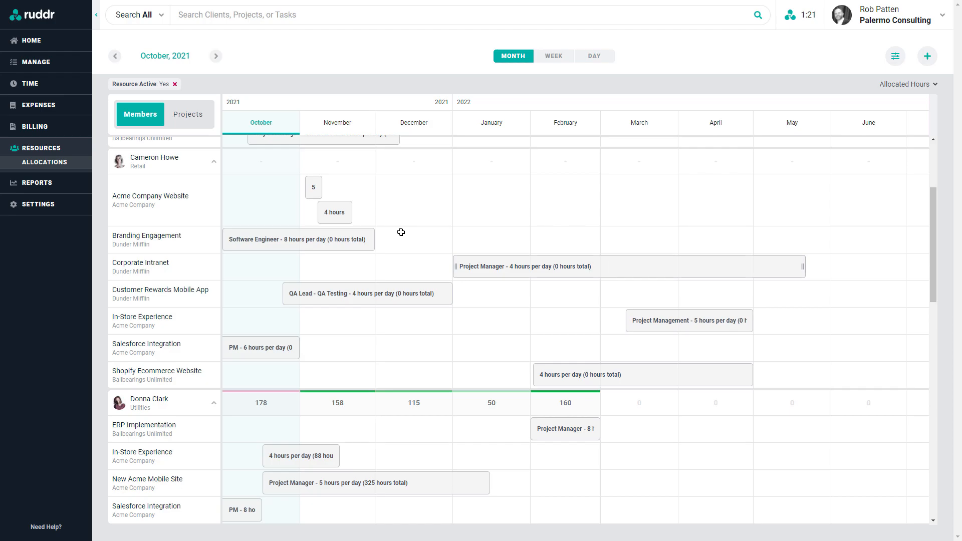
scroll(301, 193, up, 3)
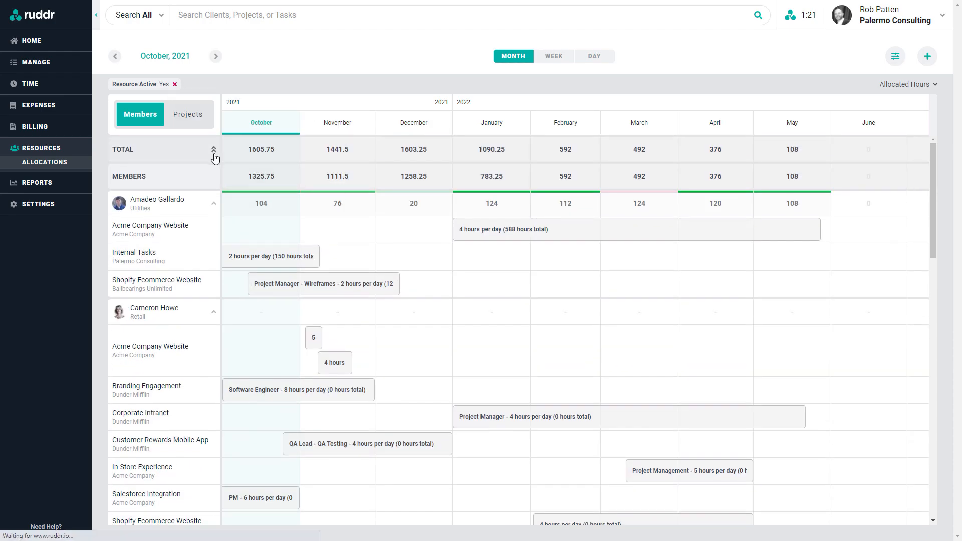
click(214, 151)
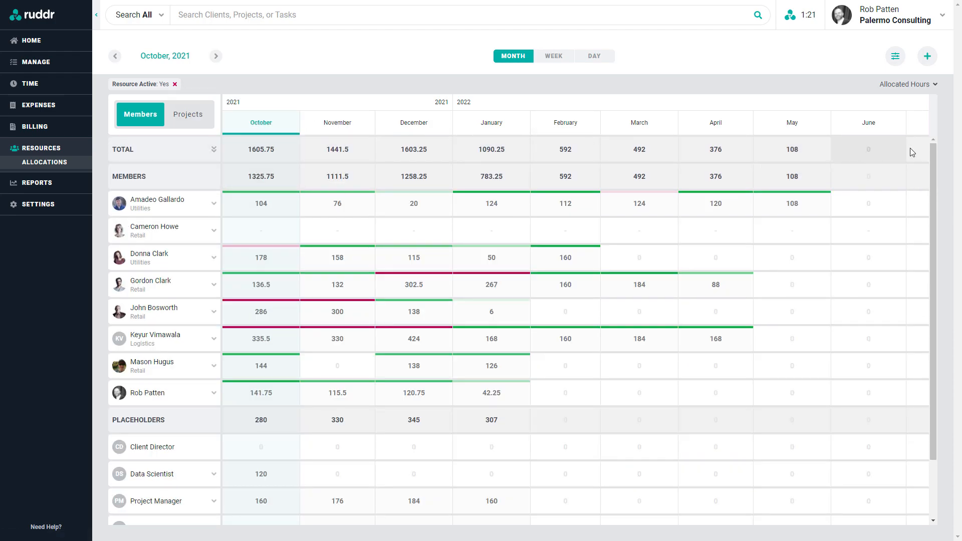
Display the member allocations as Available Hours, Billable Utilization, and finally Target Attainment.
click(935, 86)
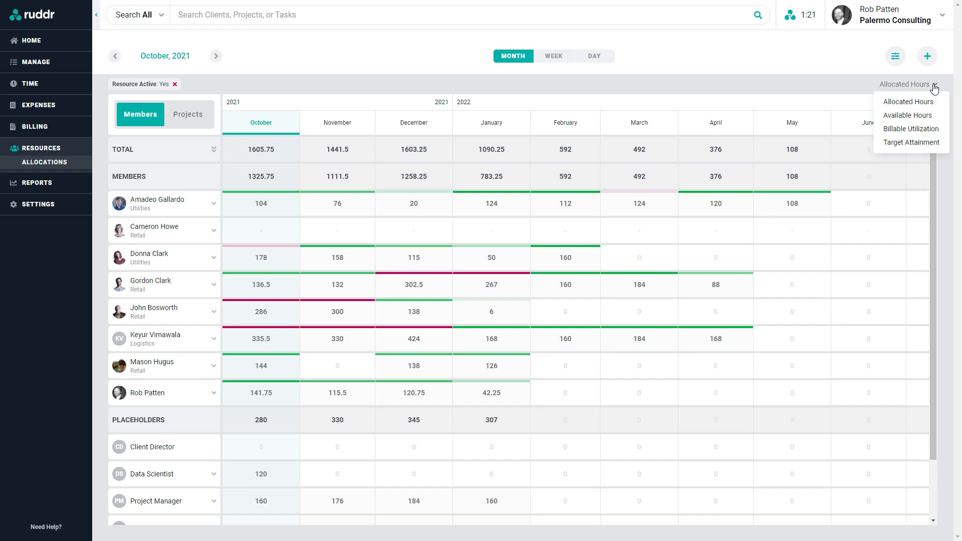
click(913, 116)
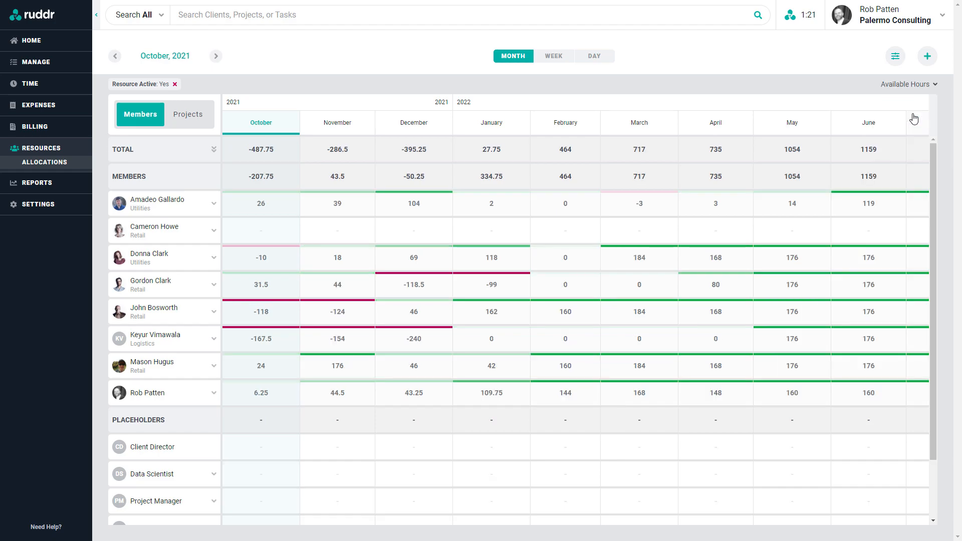
click(928, 86)
click(915, 130)
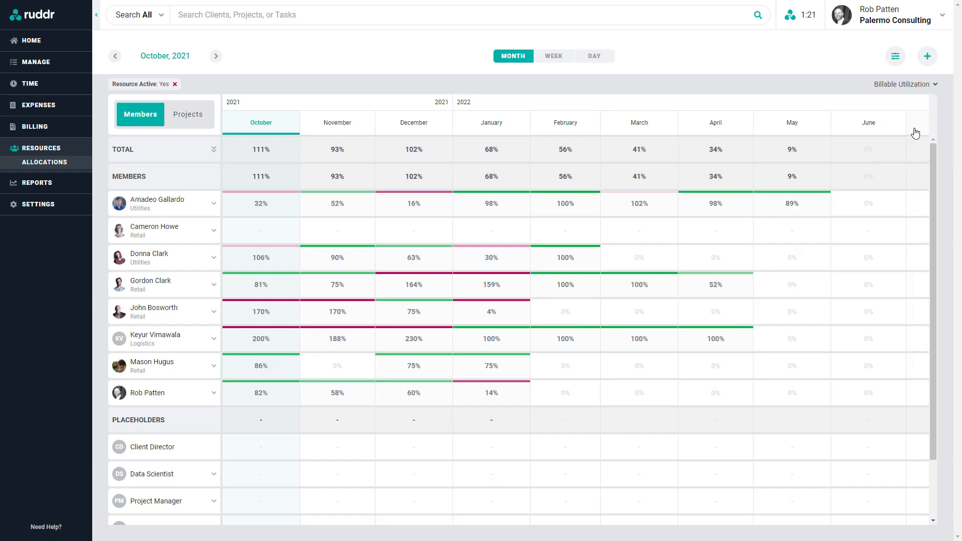
click(915, 85)
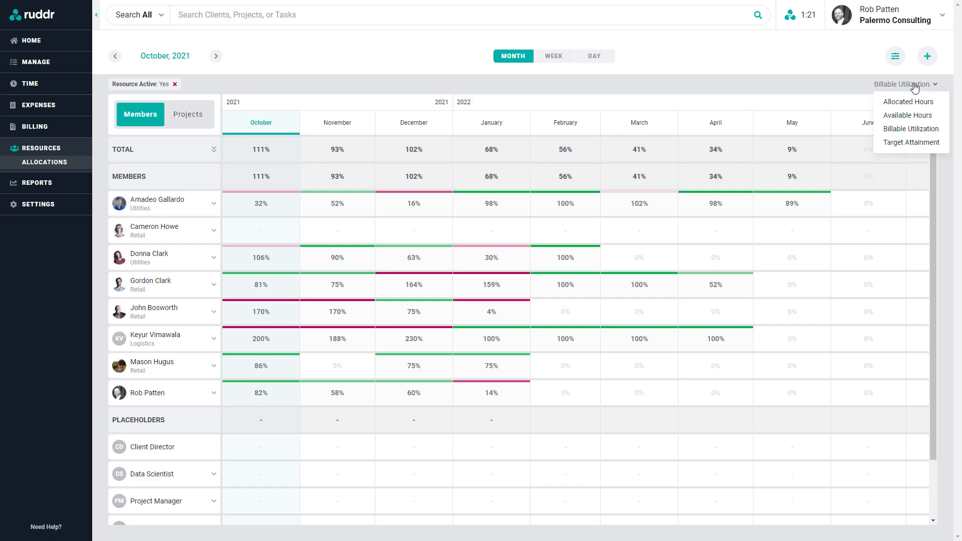
click(922, 144)
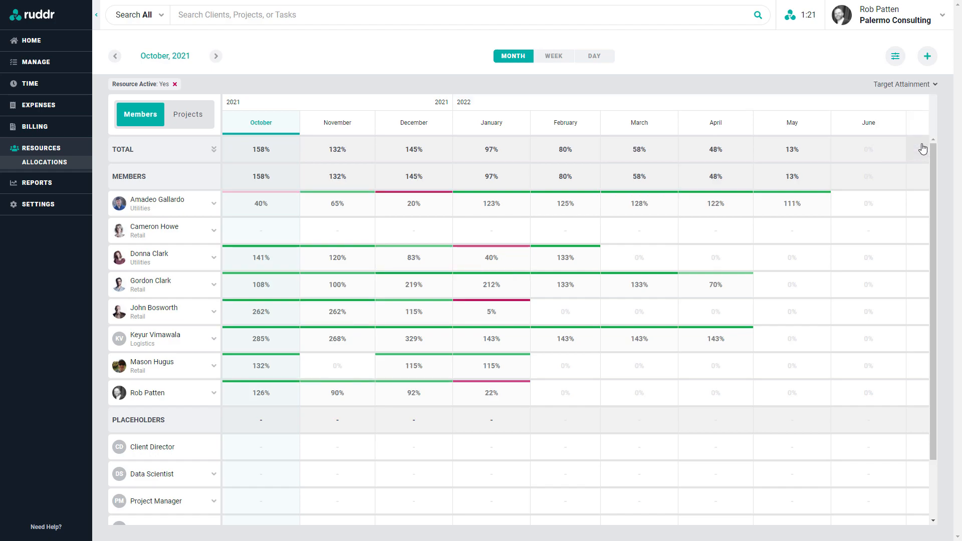
Inspect the January 2022 capacity and utilization breakdowns for several members, and review the placeholder resources and their allocated hours.
mouse_move(489, 275)
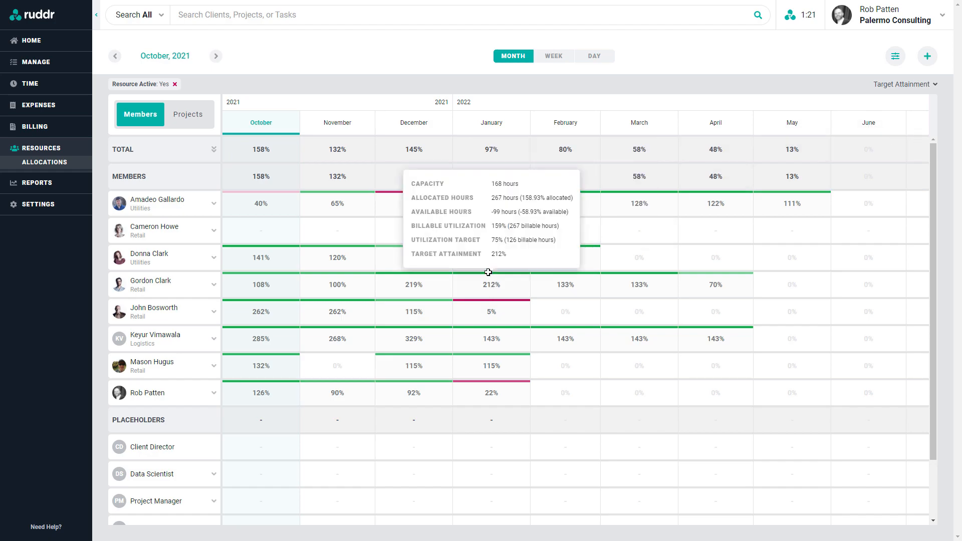
mouse_move(496, 206)
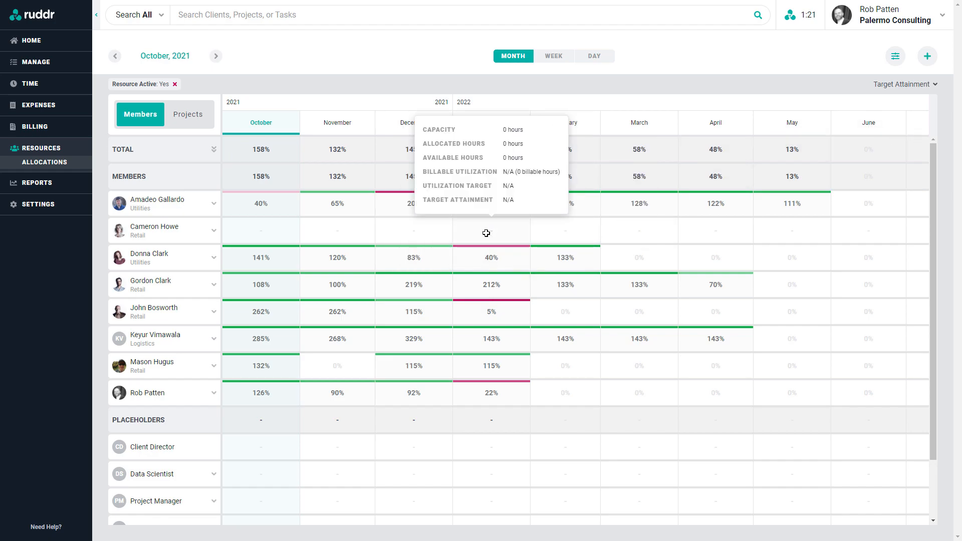
mouse_move(506, 146)
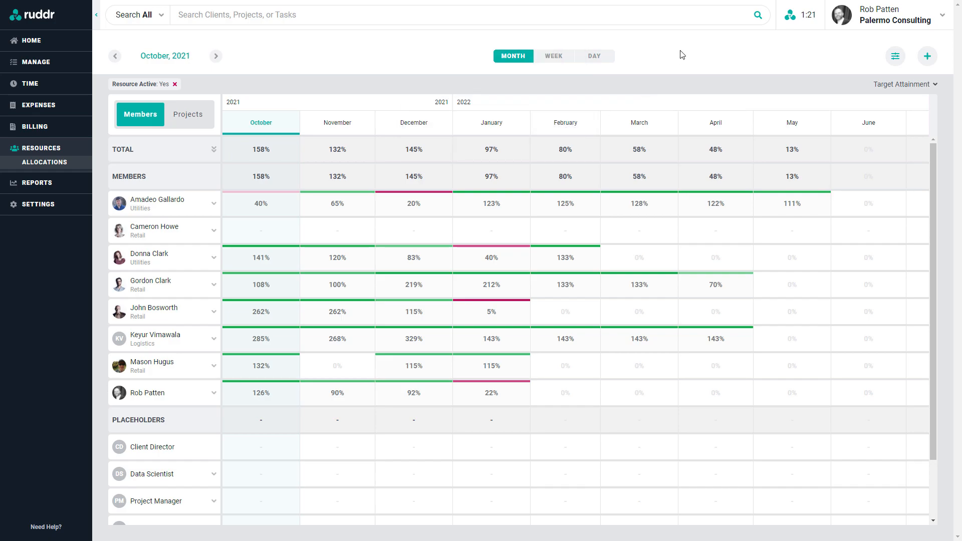
scroll(382, 437, down, 2)
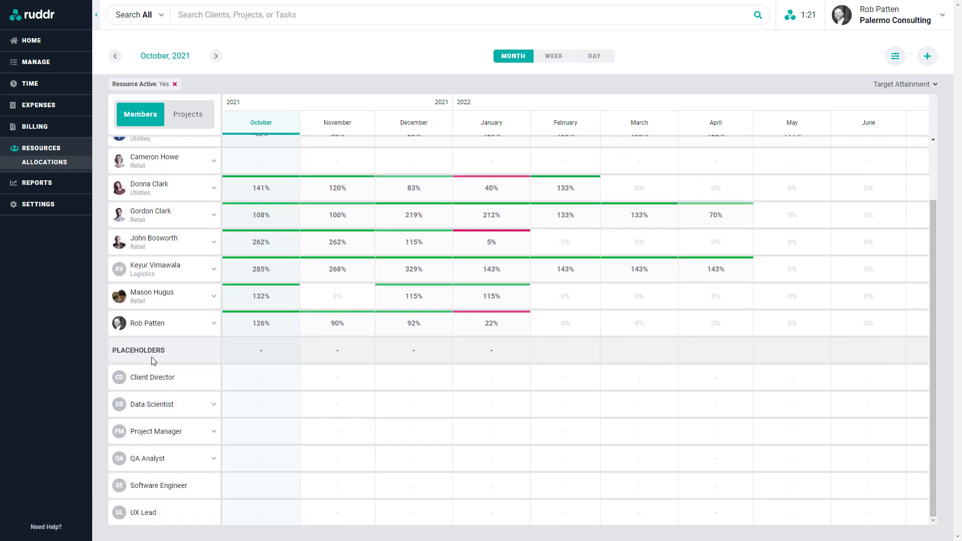
mouse_move(329, 381)
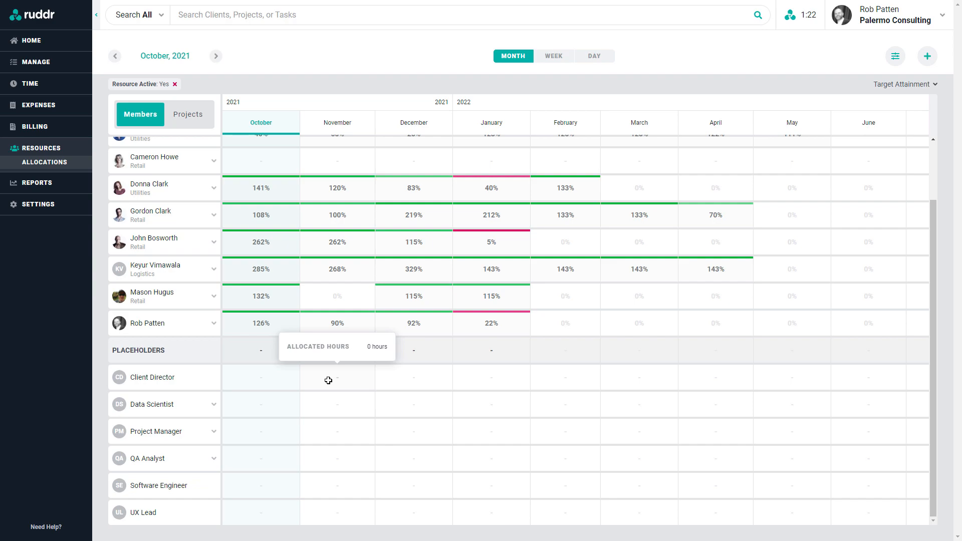
scroll(328, 381, up, 3)
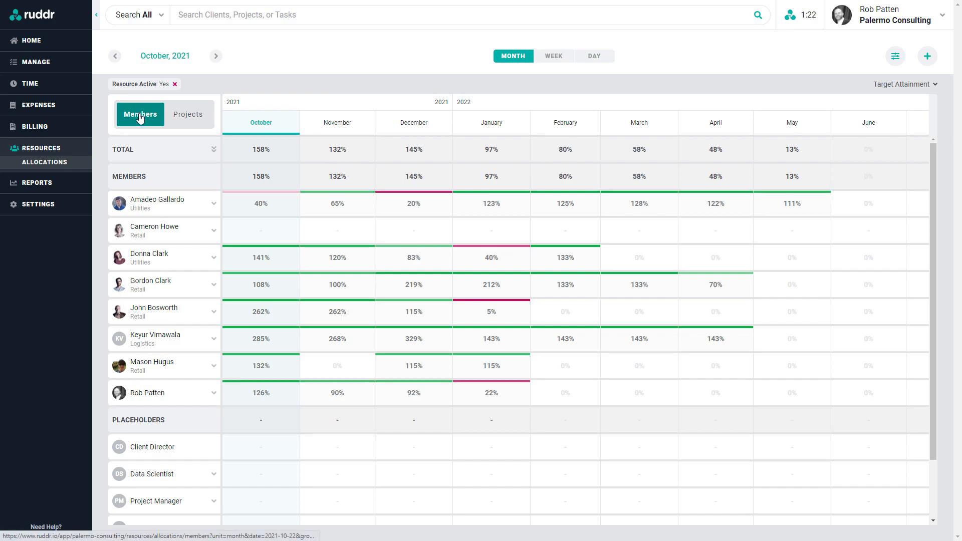
View the allocations by project, and expand and collapse the Acme Company Website project to see its assigned members.
click(189, 117)
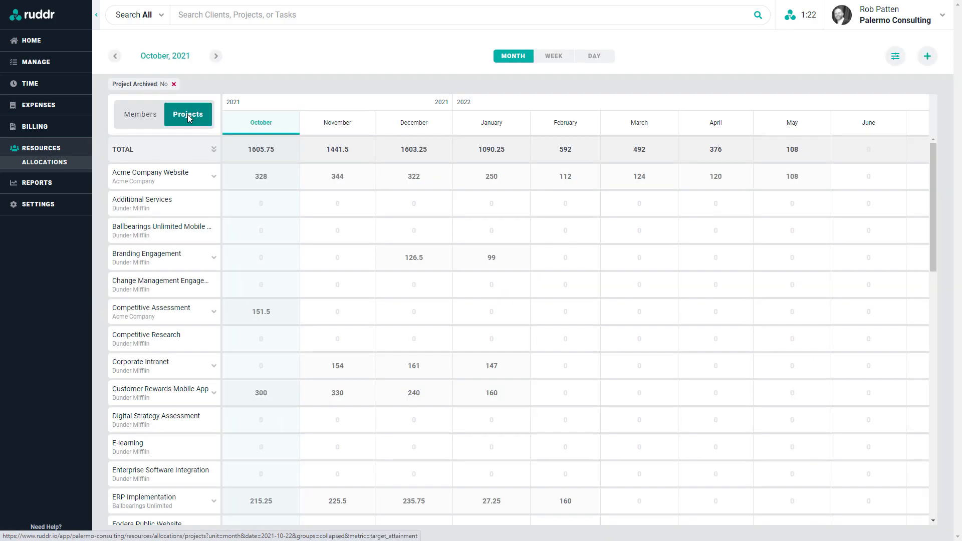
mouse_move(212, 186)
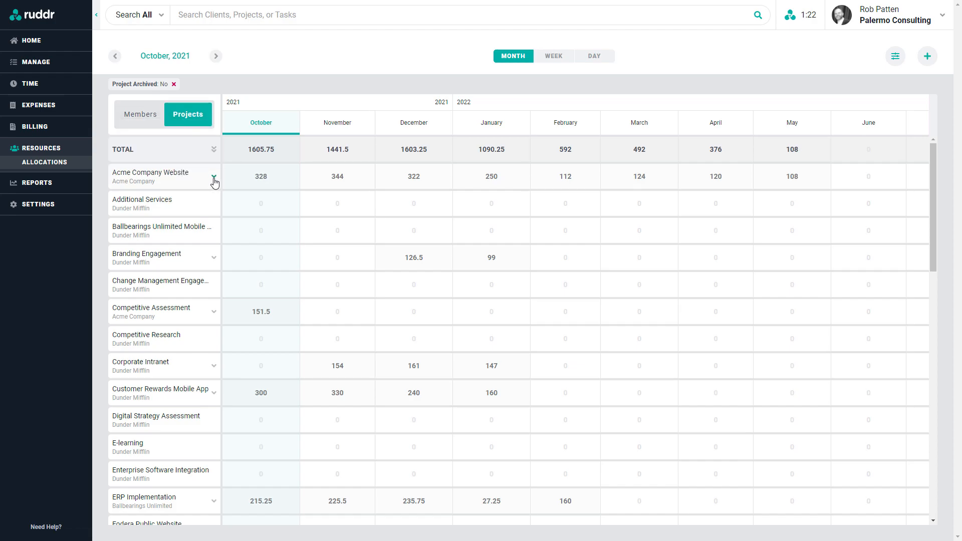
click(215, 179)
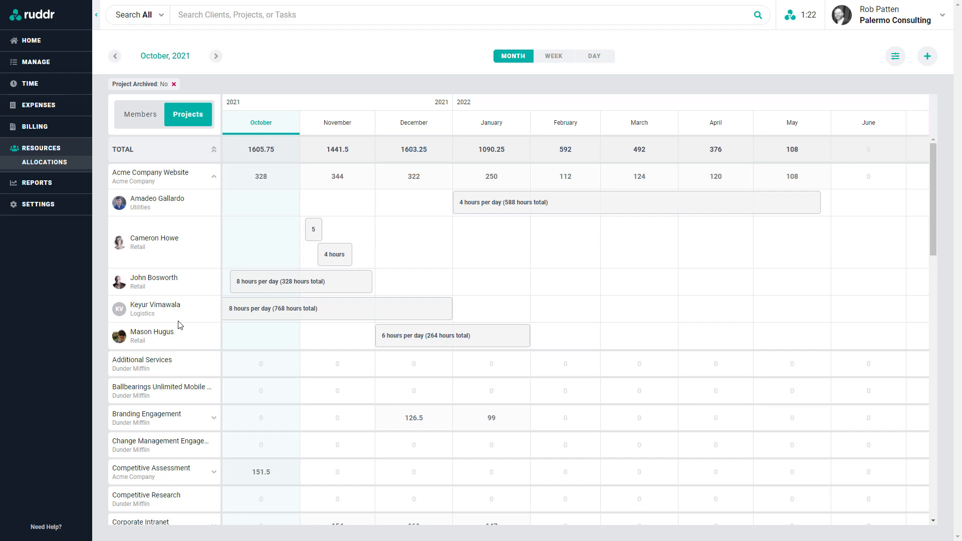
click(214, 180)
Return to the allocations by member, and expand and collapse the third listed member's project allocations.
click(134, 117)
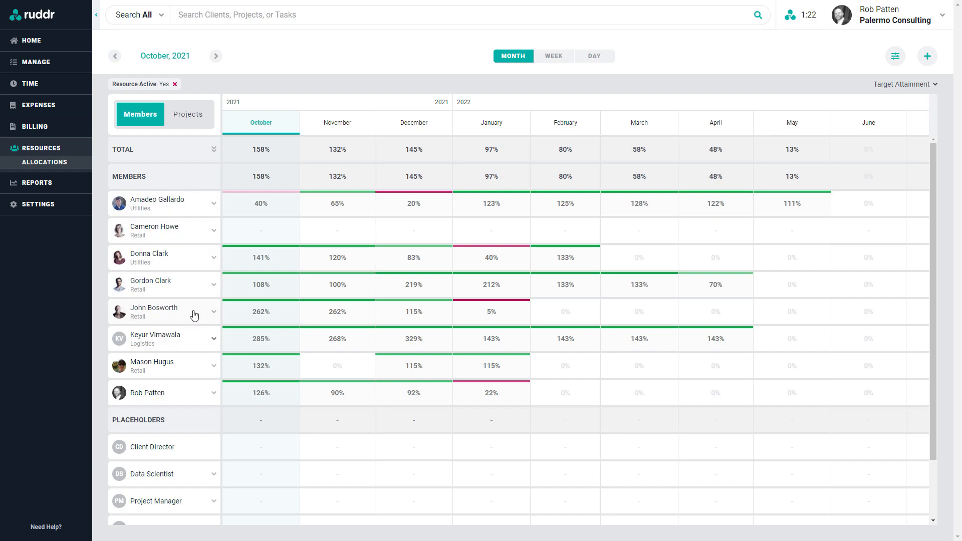
click(214, 259)
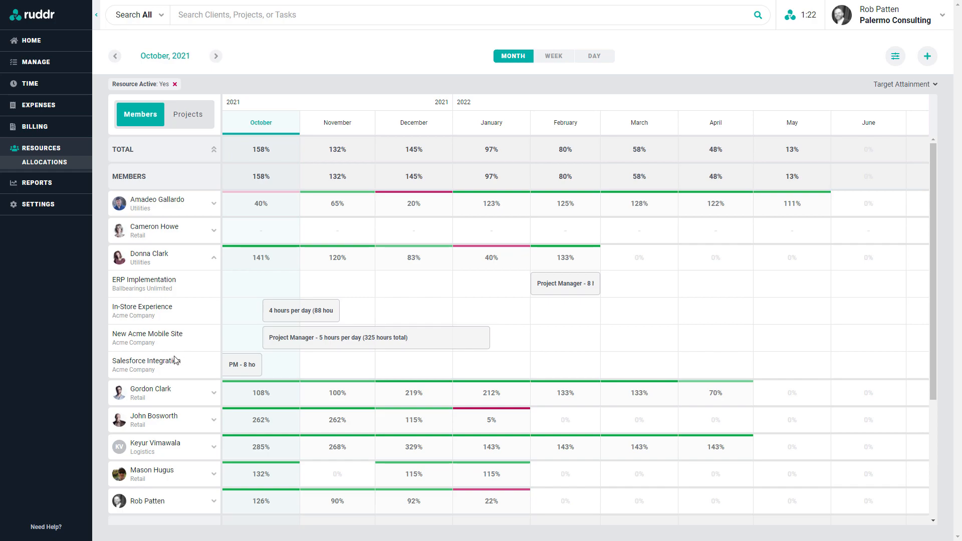
click(214, 259)
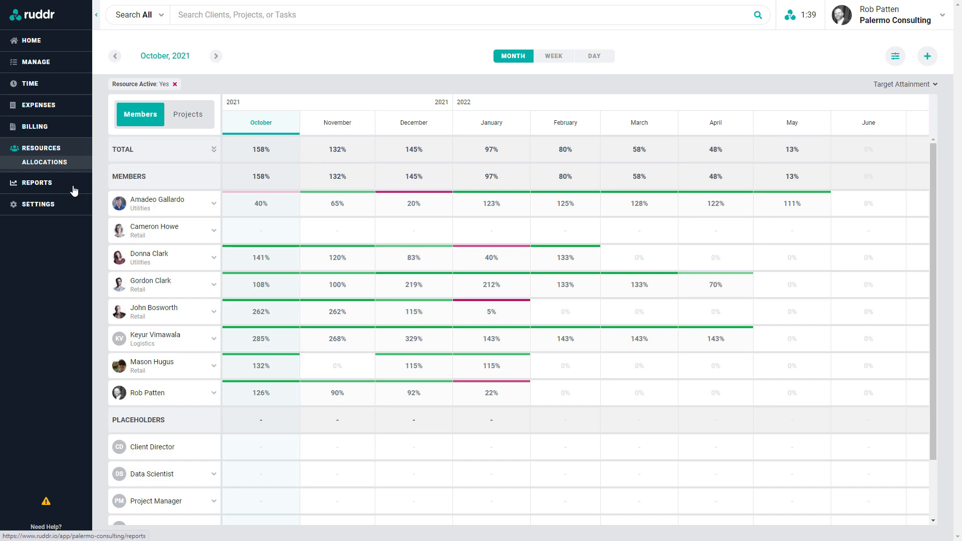
Review the reports available in the Time, Utilization, Financial, and Administrative categories.
click(34, 185)
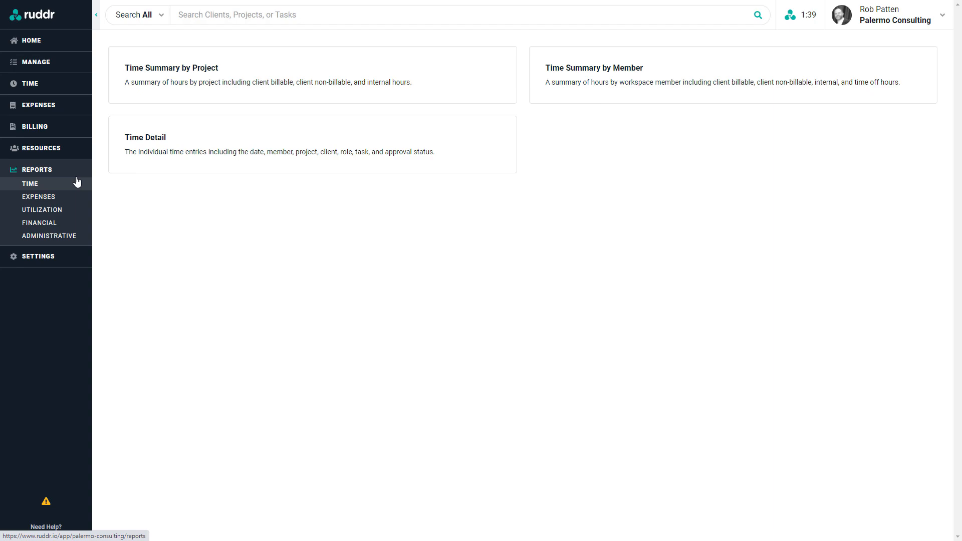
click(48, 212)
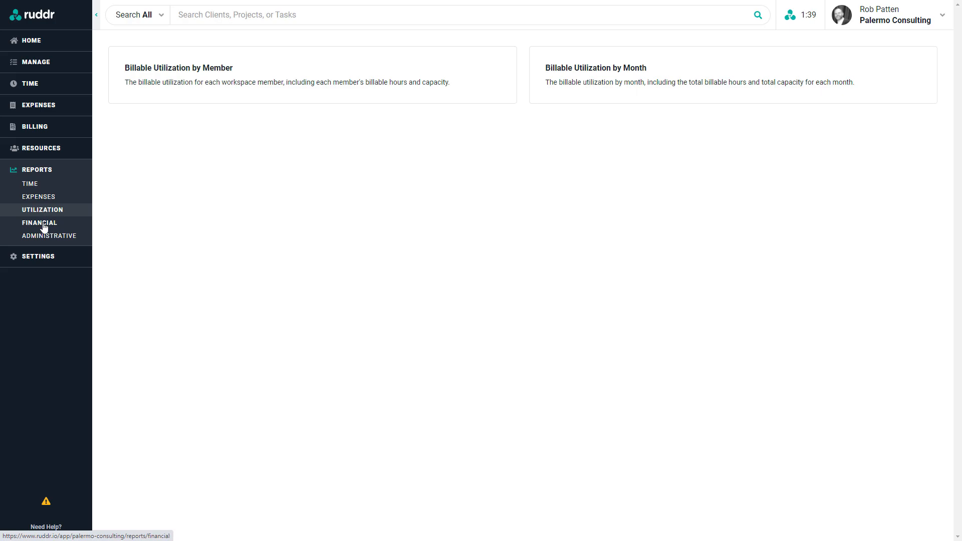
click(43, 226)
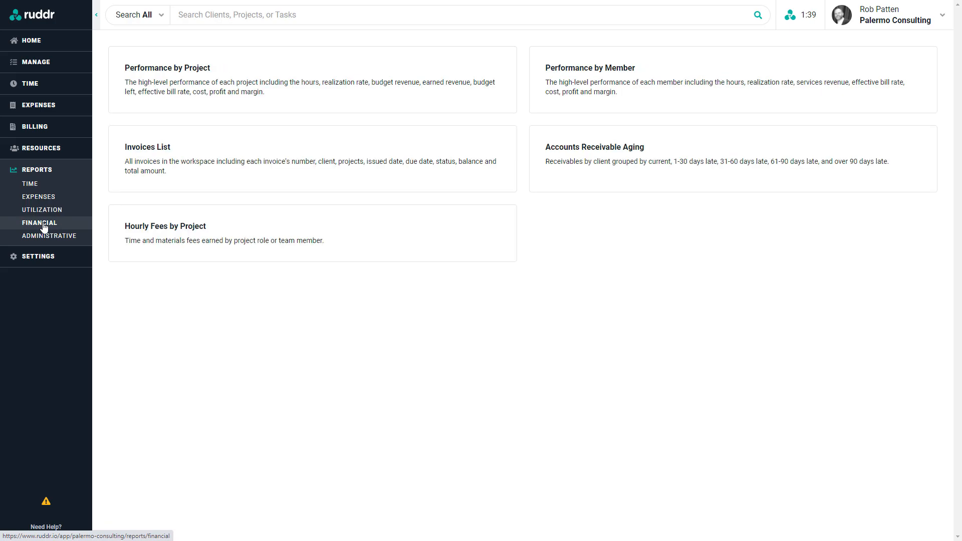
click(53, 239)
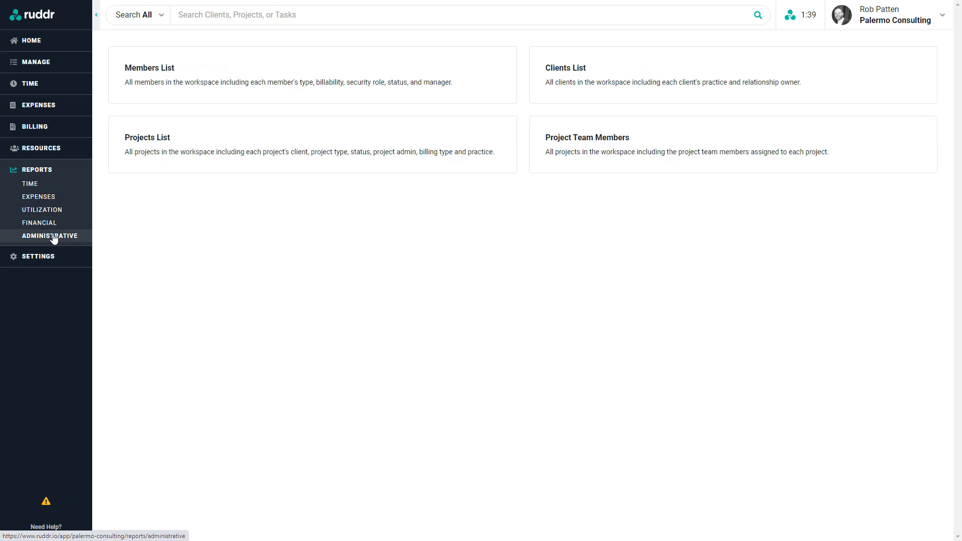
Open the Time Summary by Project report and filter its date range to All Dates.
click(31, 185)
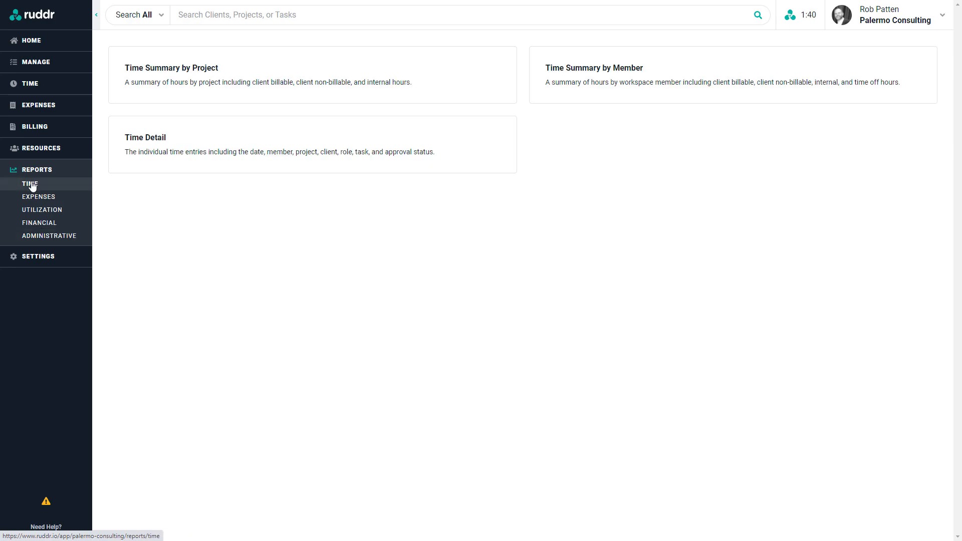
click(304, 69)
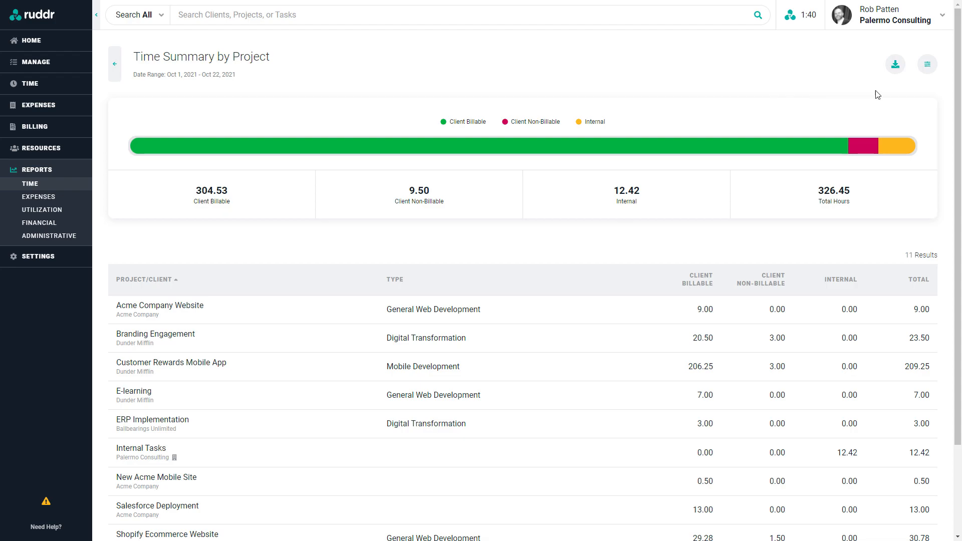
click(927, 65)
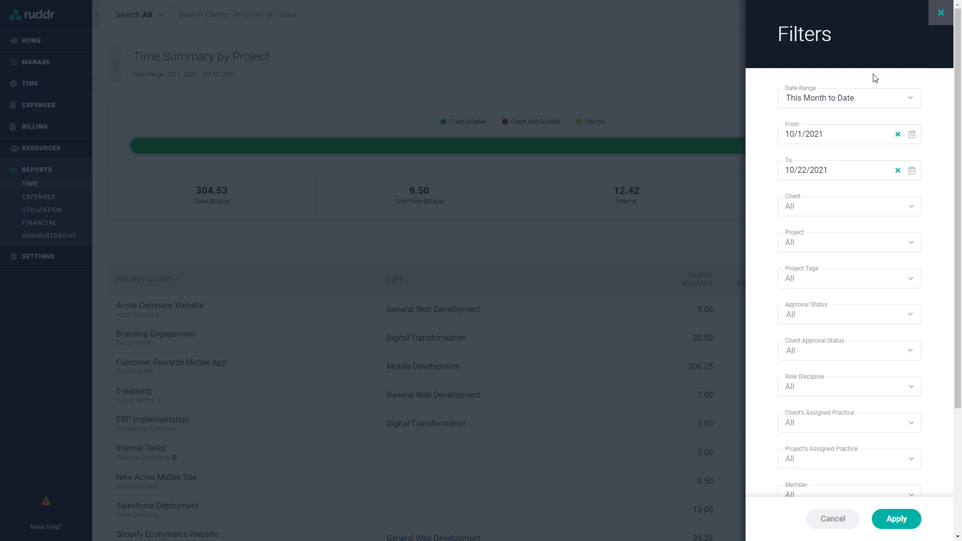
click(875, 105)
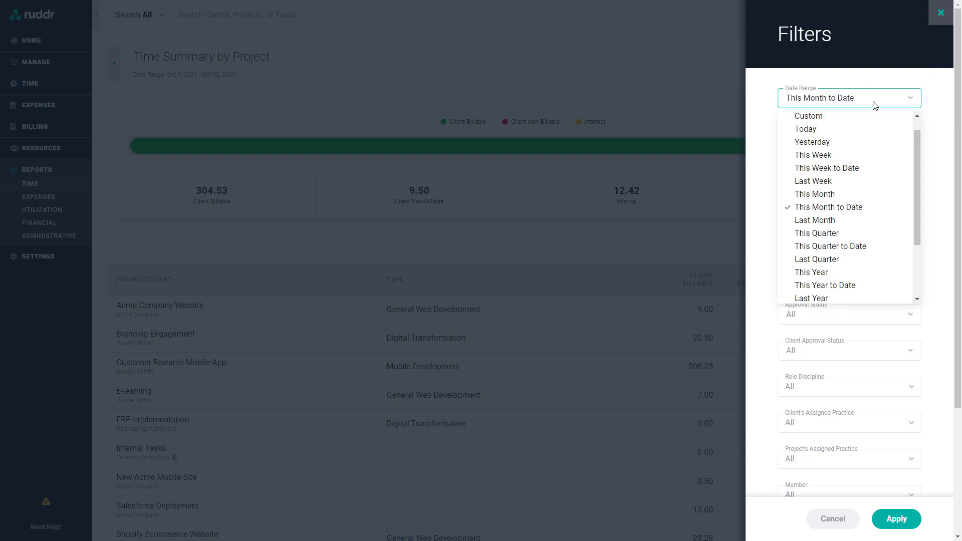
scroll(852, 141, up, 1)
click(815, 123)
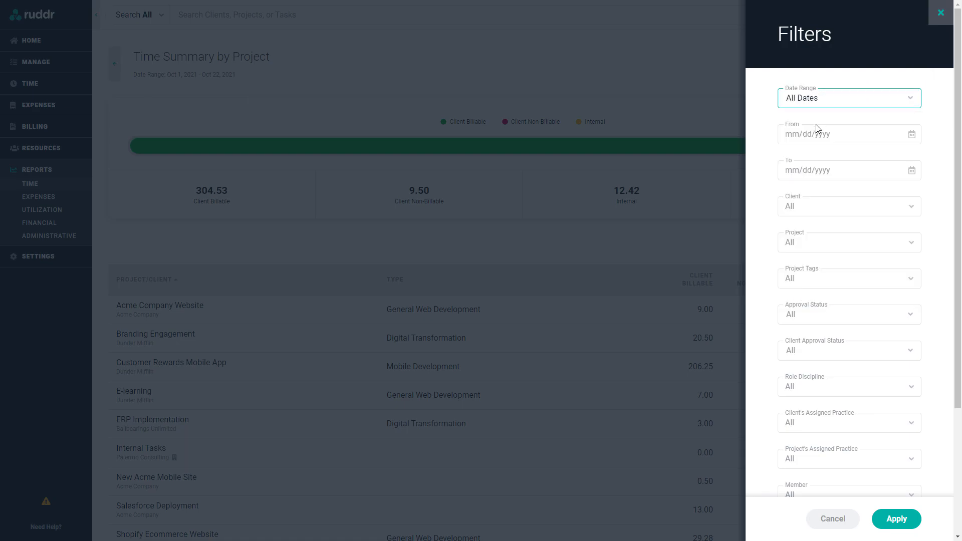
click(895, 524)
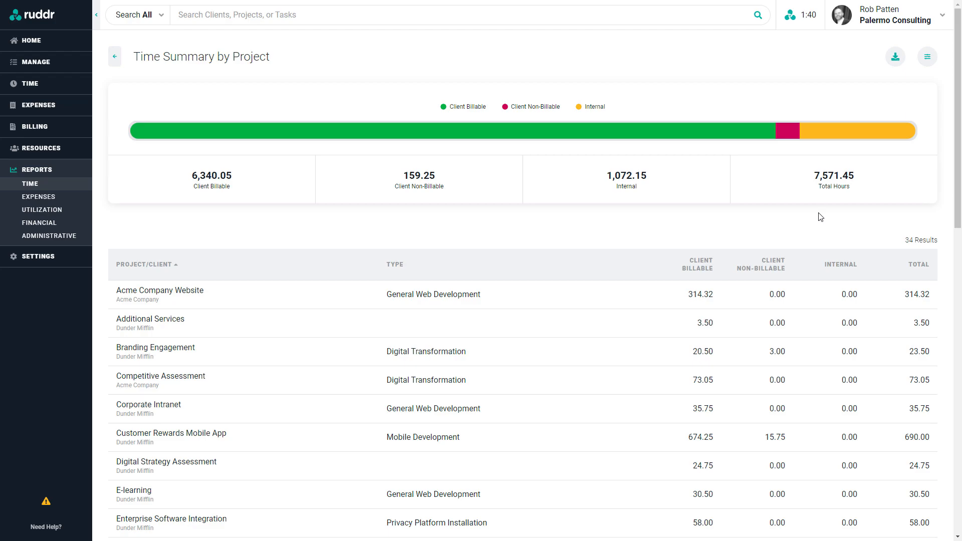
Check the CSV and Excel export options for the Time Summary by Project report.
click(895, 59)
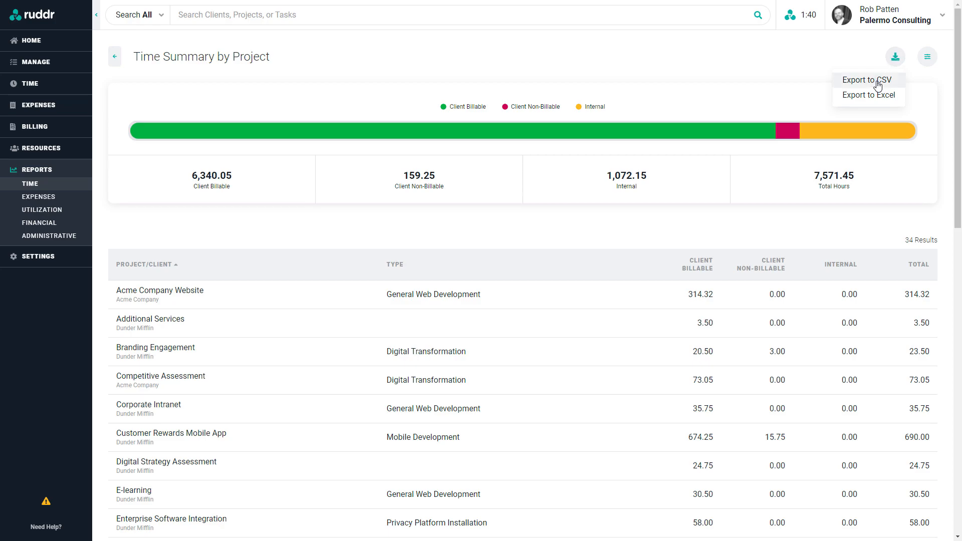
click(881, 98)
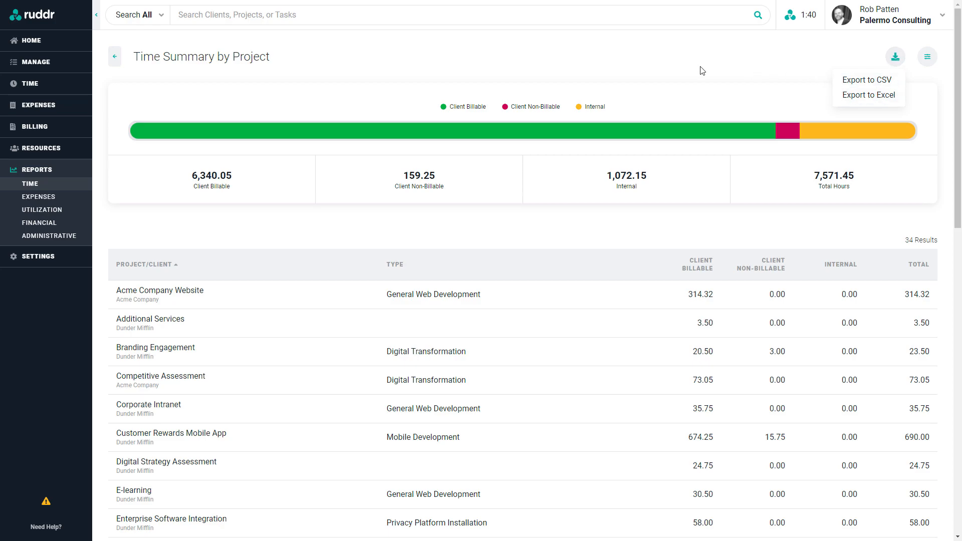